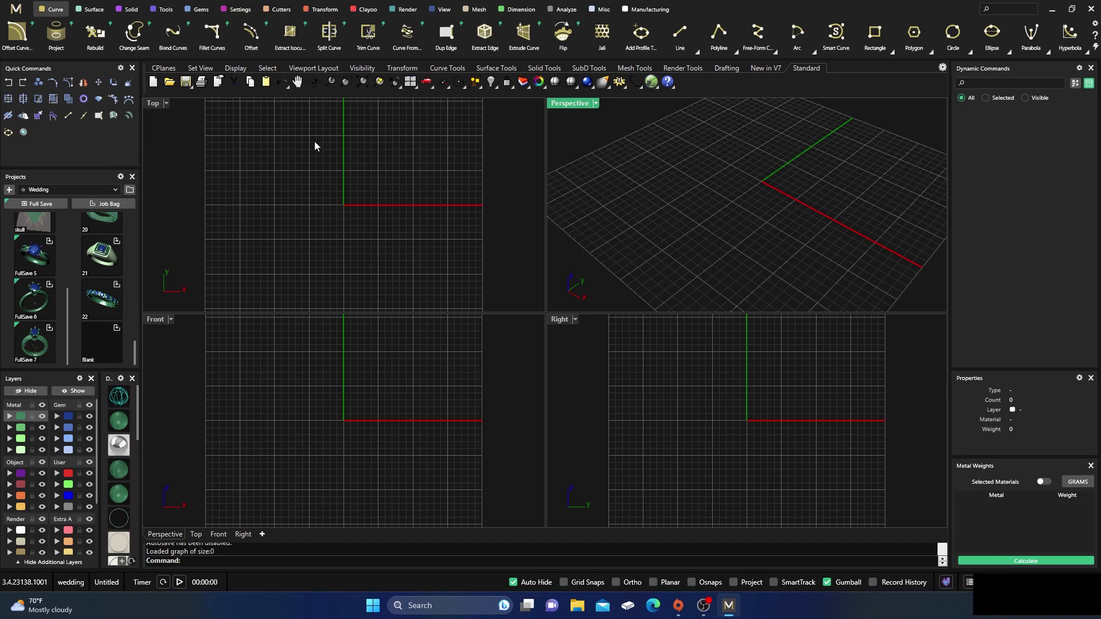
- Place a round diamond gem at the origin and resize it to a width of 2.00 mm
left_click(201, 13)
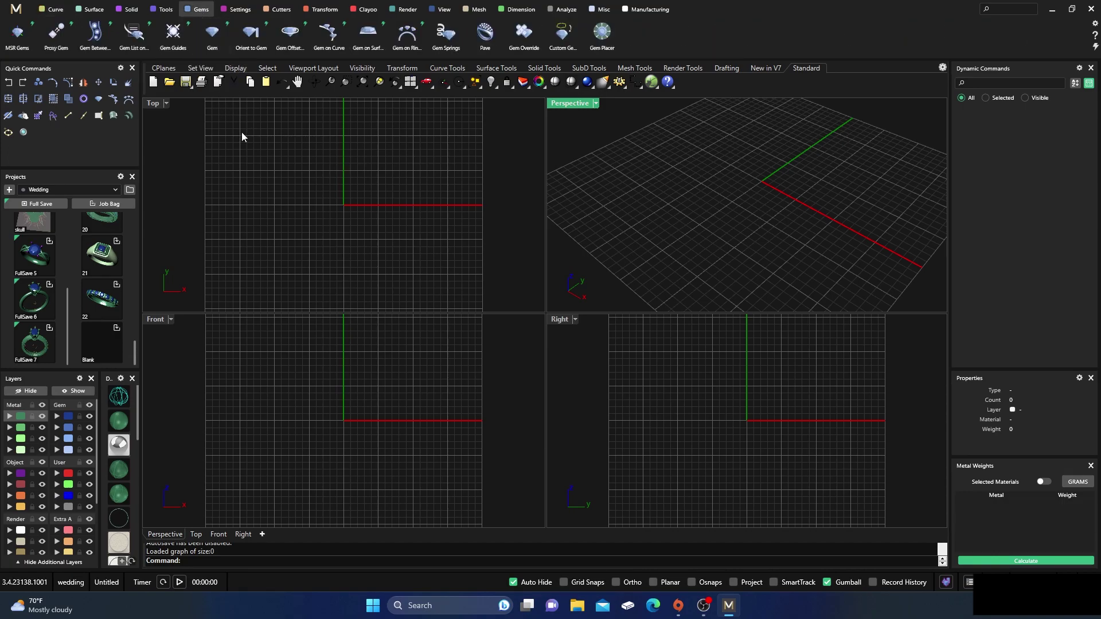
left_click(214, 38)
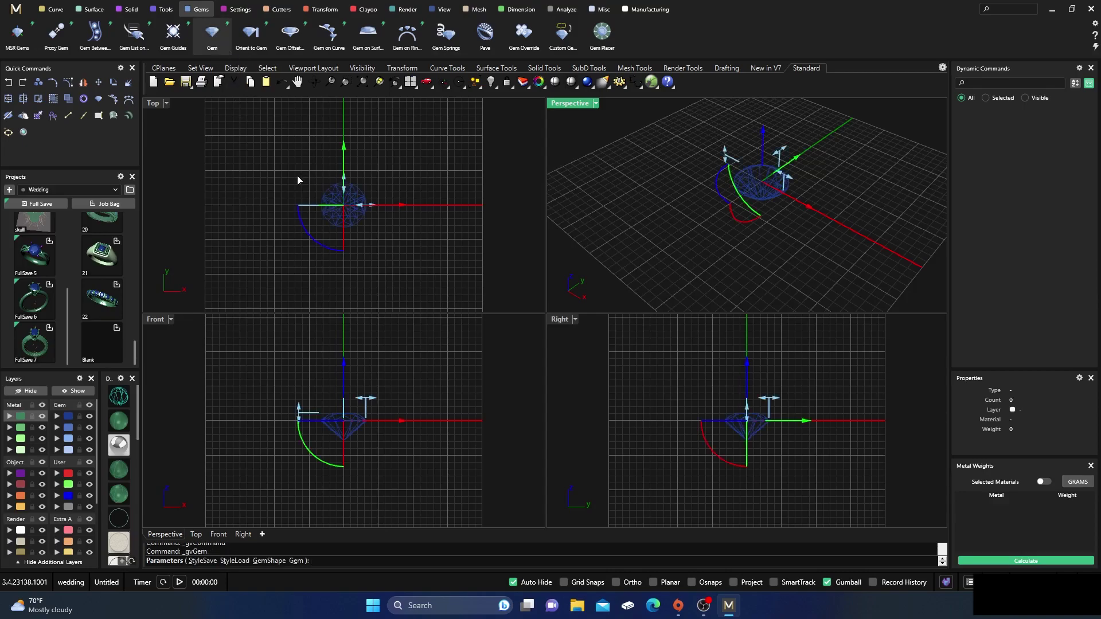
scroll(363, 216, "up", 4)
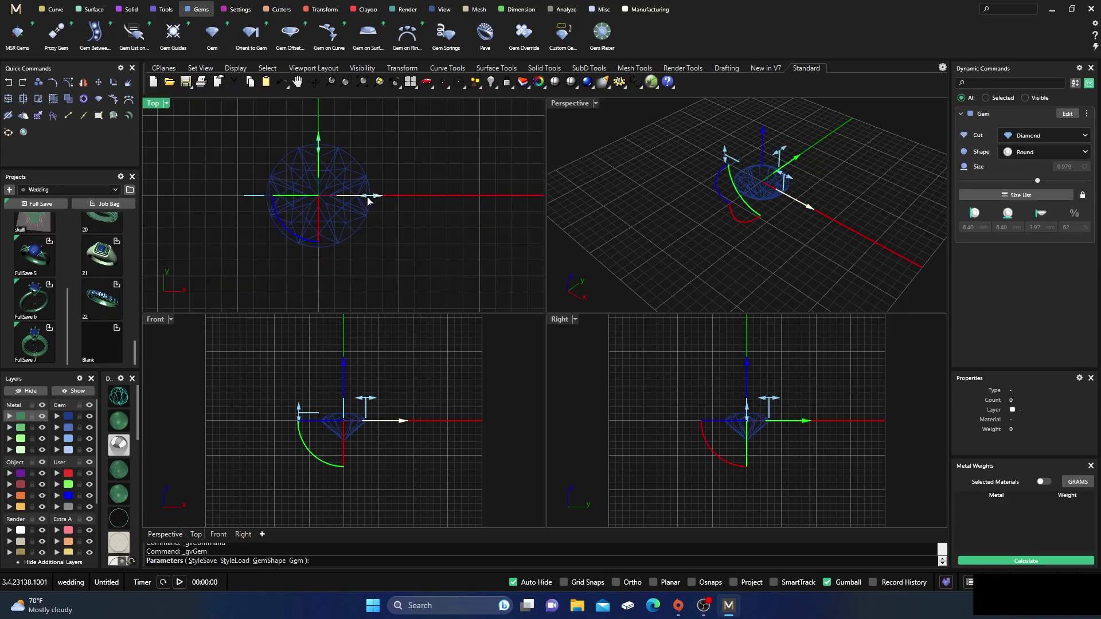
mouse_move(369, 202)
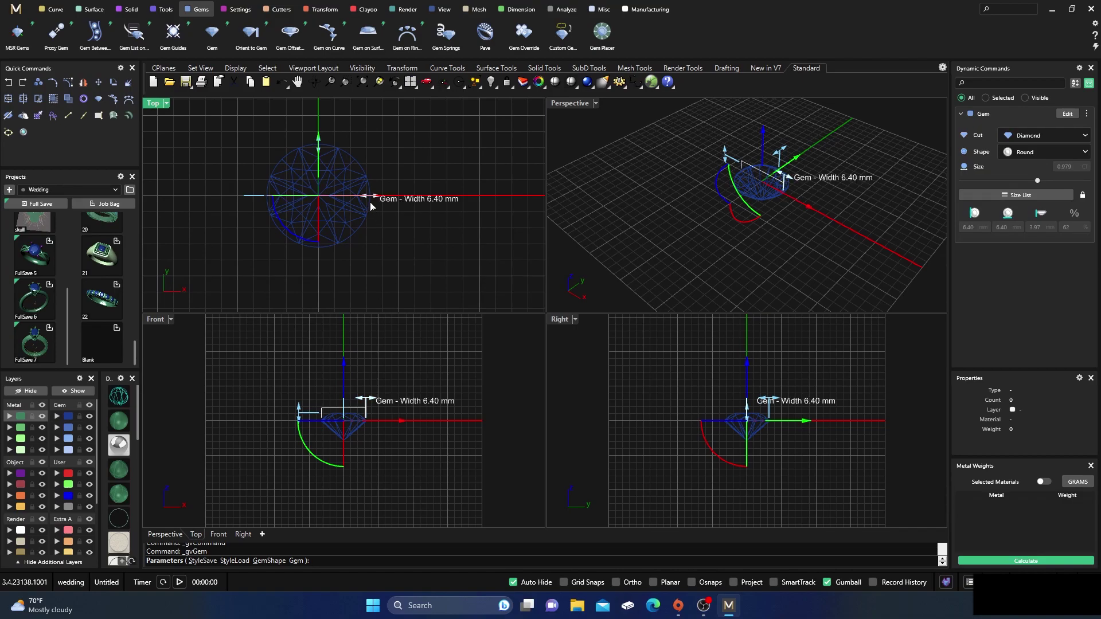
left_click_drag(370, 207, 342, 203)
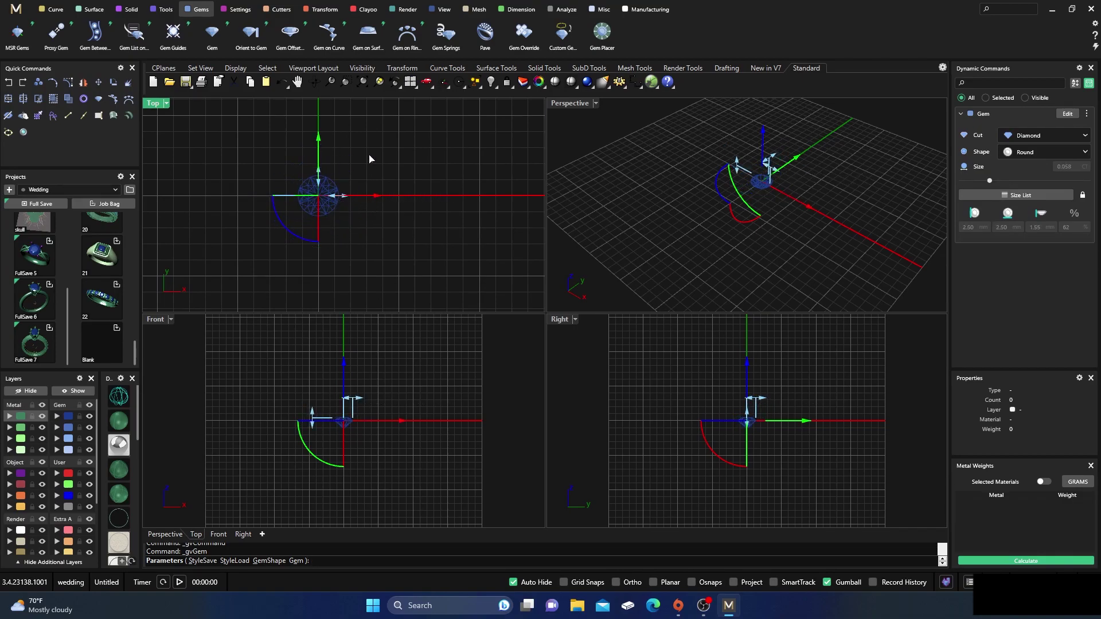
key("Return")
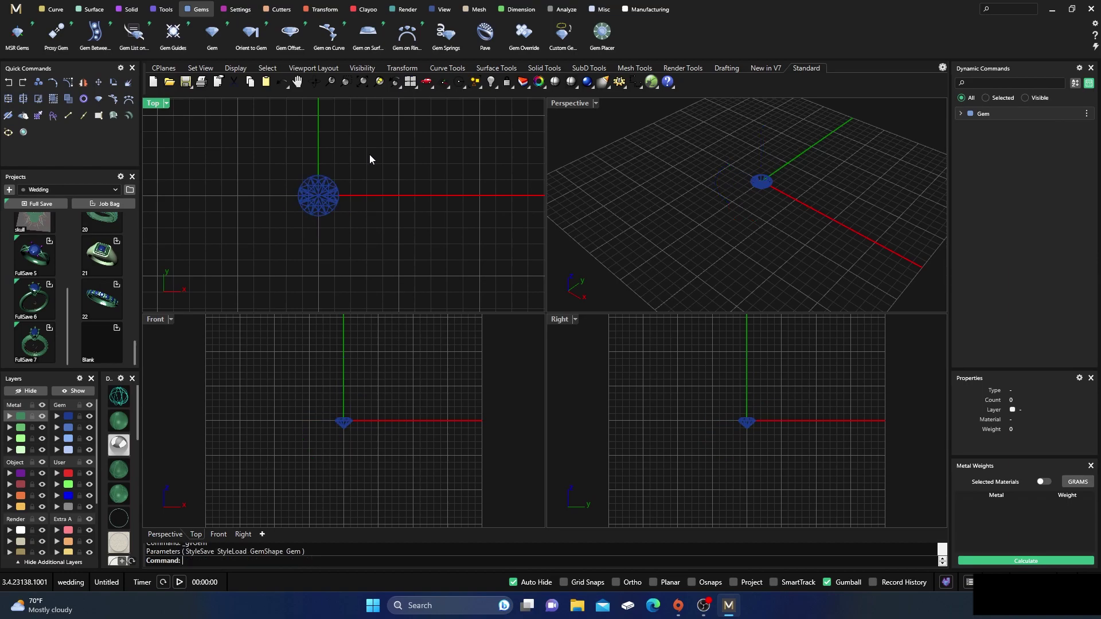
- Create a Gem Offset Curve from the gem with a girdle spacing of -0.1 mm
left_click(329, 184)
left_click(289, 33)
scroll(321, 201, "up", 5)
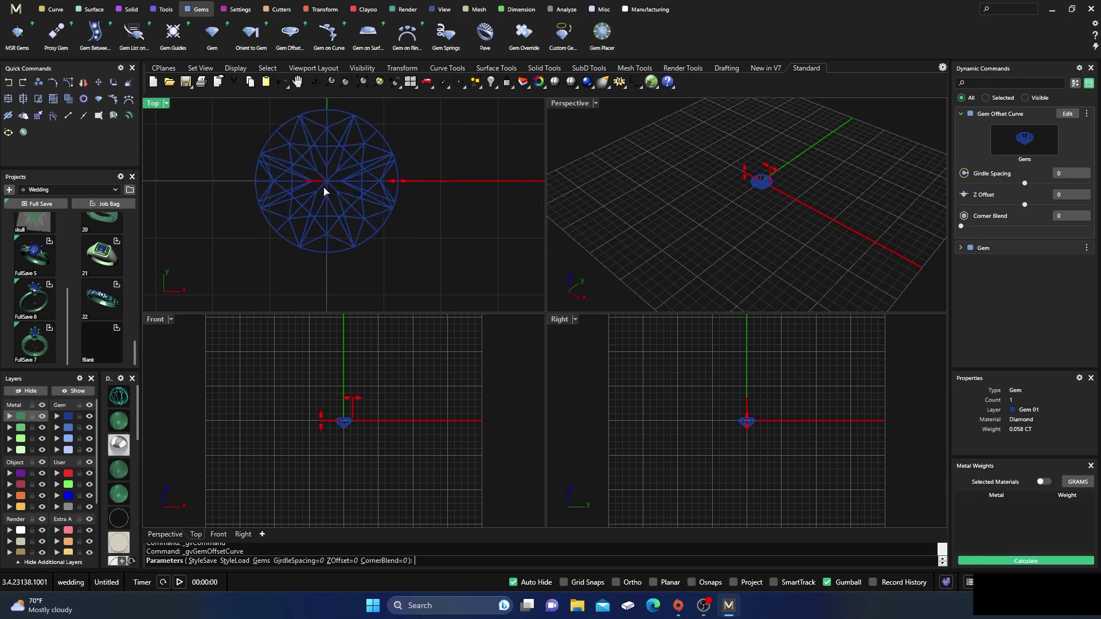
left_click_drag(401, 180, 412, 180)
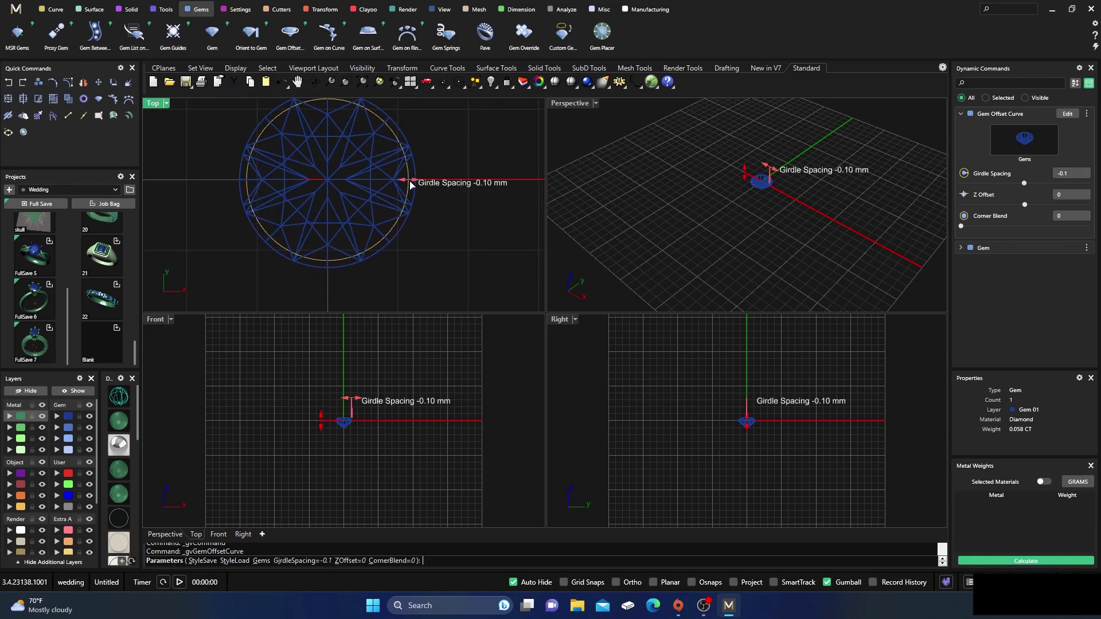
key("Return")
- Create a second Gem Offset Curve around the same gem with a girdle spacing of 0.4 mm
key("Return")
left_click(380, 193)
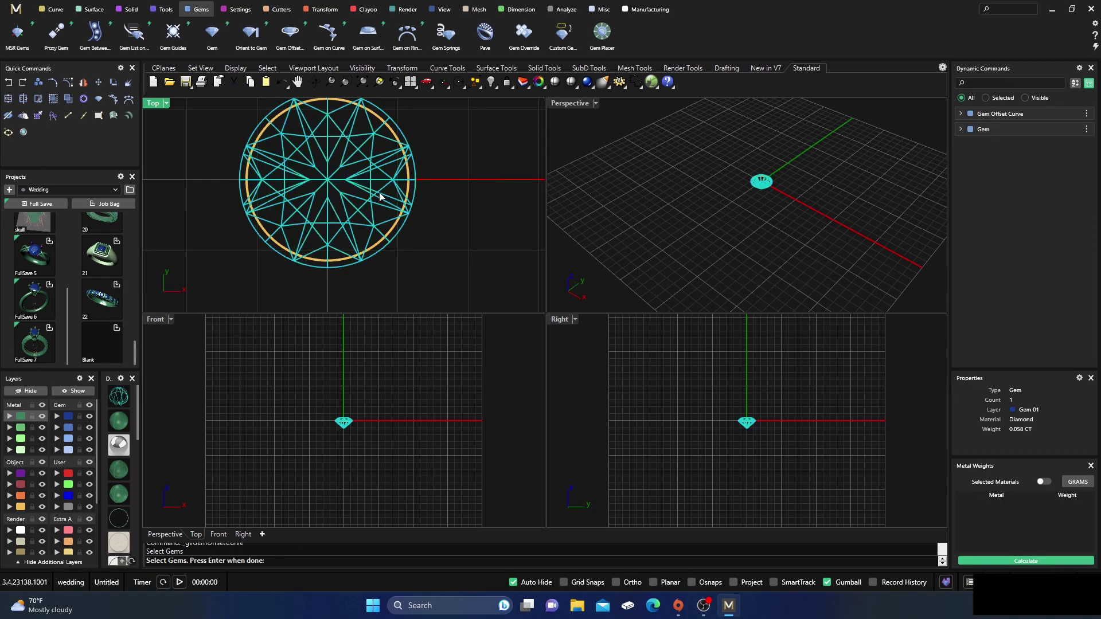
key("Return")
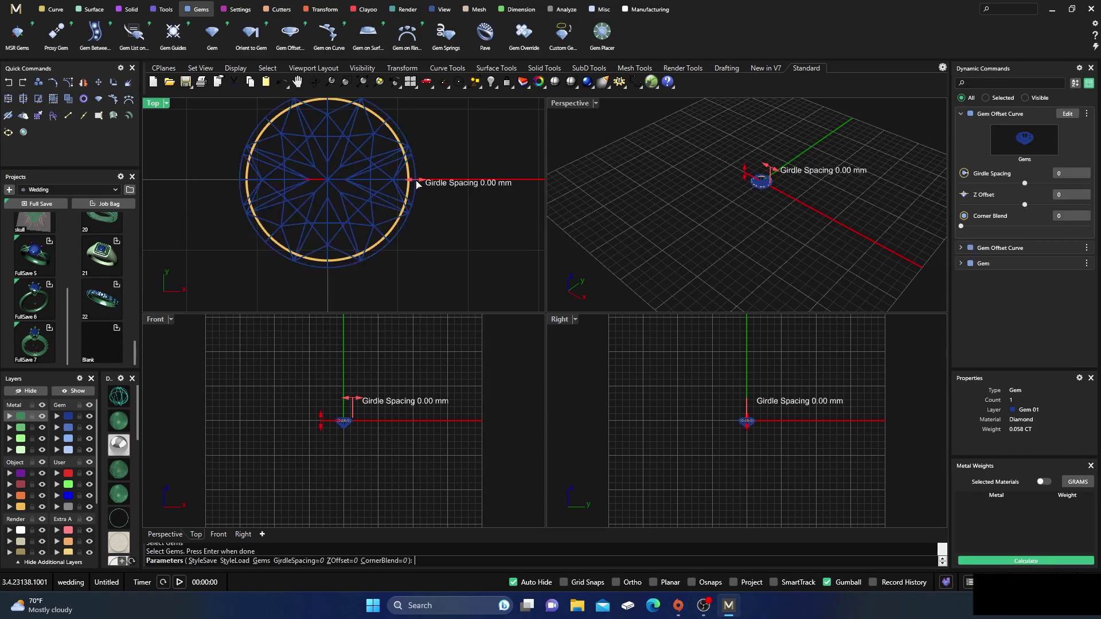
left_click_drag(417, 183, 443, 188)
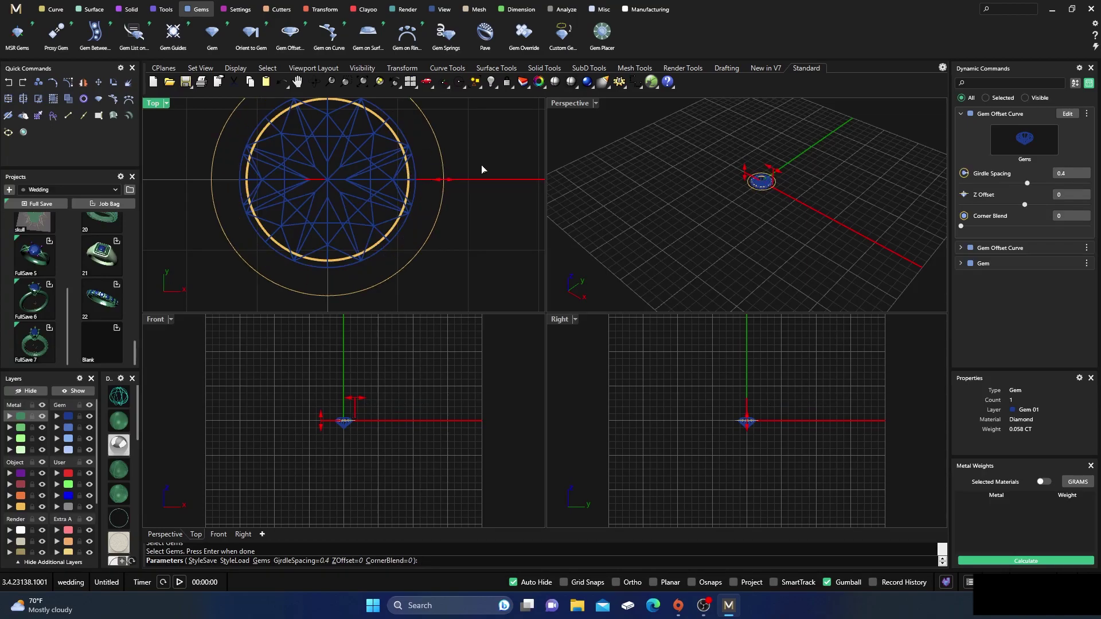
key("Return")
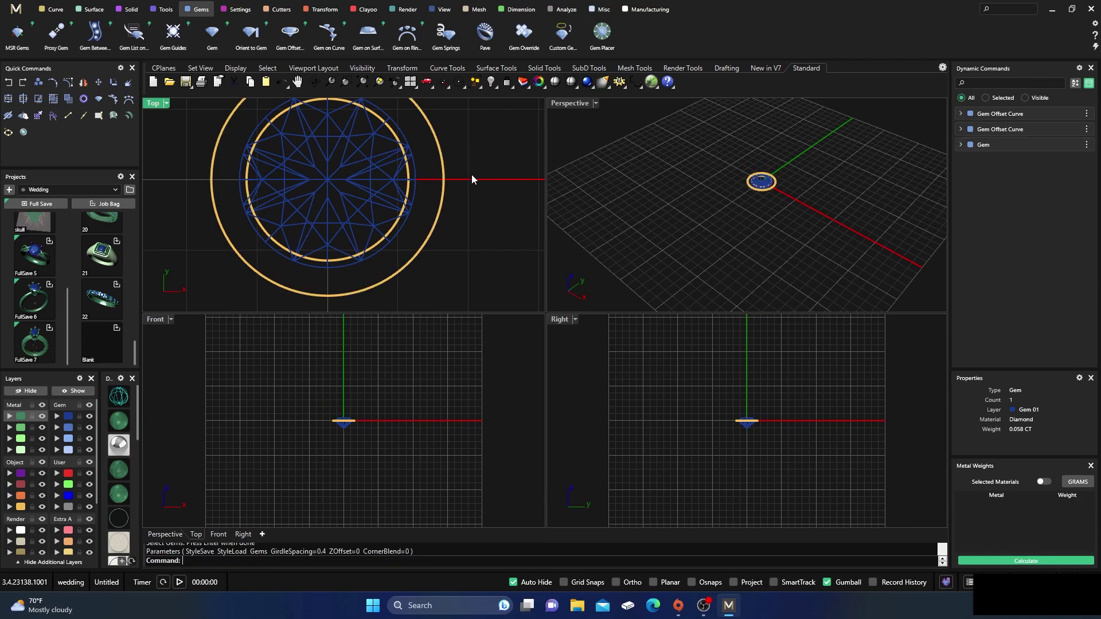
- Hide the gem's layer and draw a diagonal line on layer User 01 in the Top view from 0,0,0 past the outer circle
left_click(89, 417)
scroll(342, 198, "down", 5)
right_click_drag(339, 202, 359, 217)
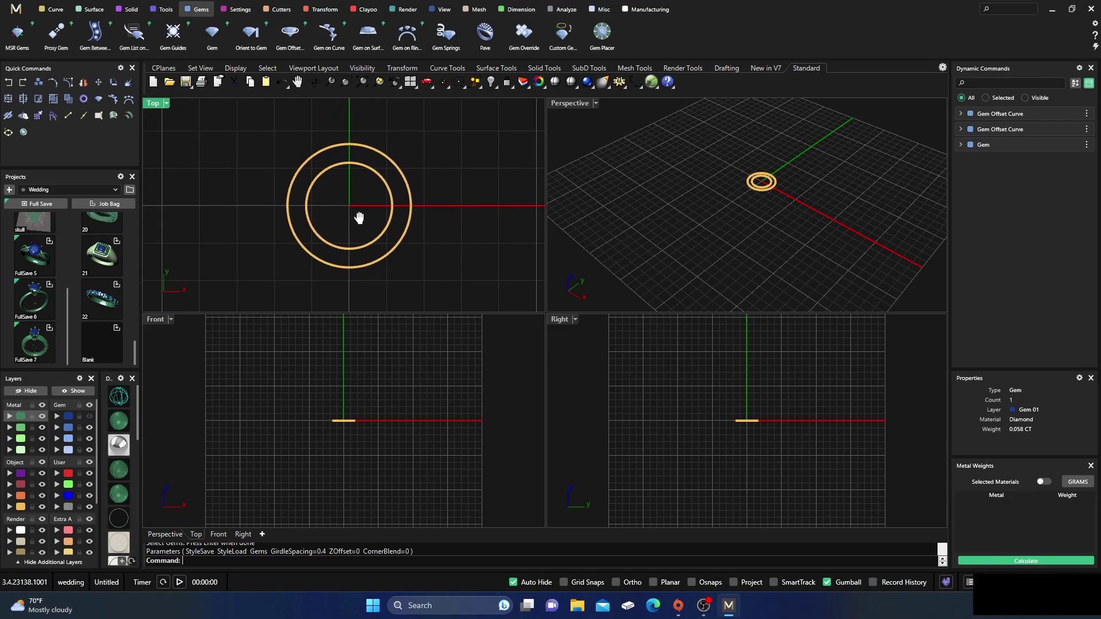
left_click(52, 10)
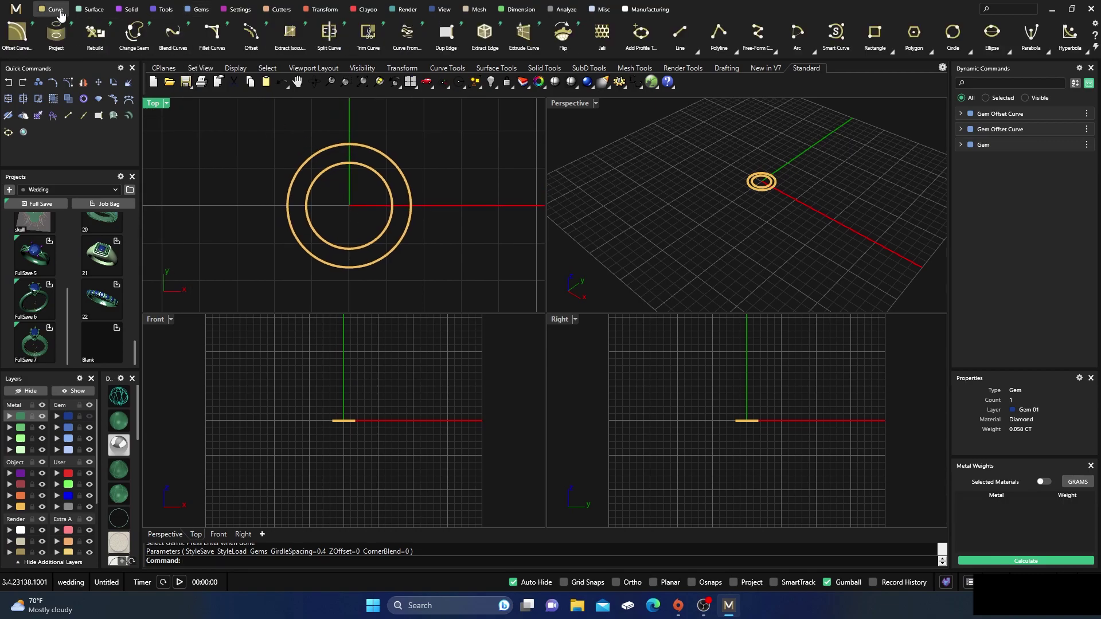
left_click(679, 33)
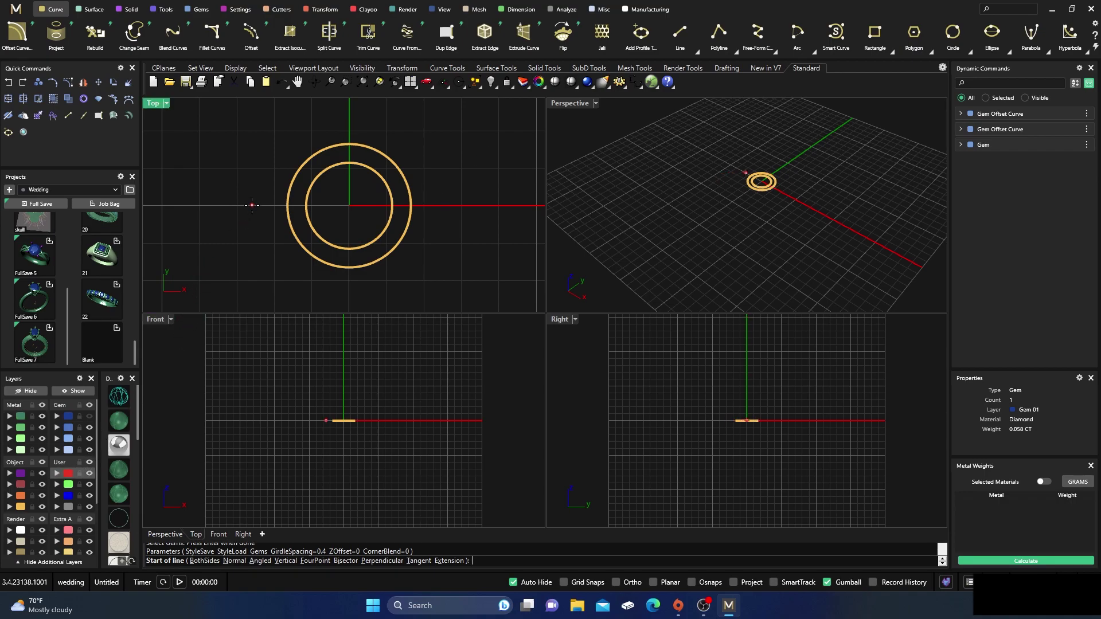
type("0,0,0")
key("Return")
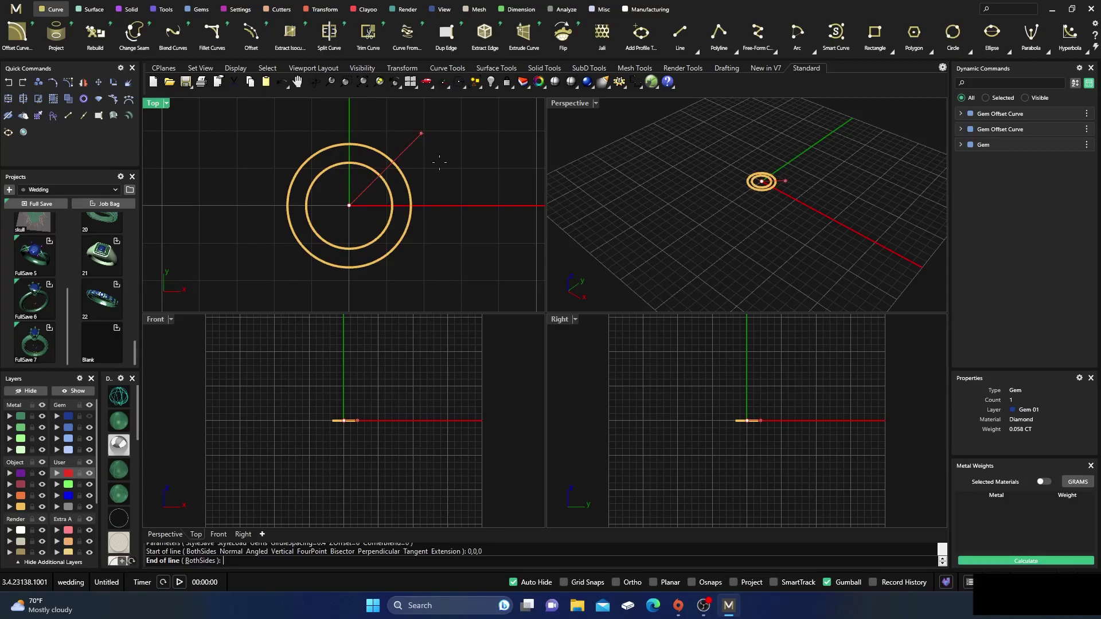
left_click(419, 136)
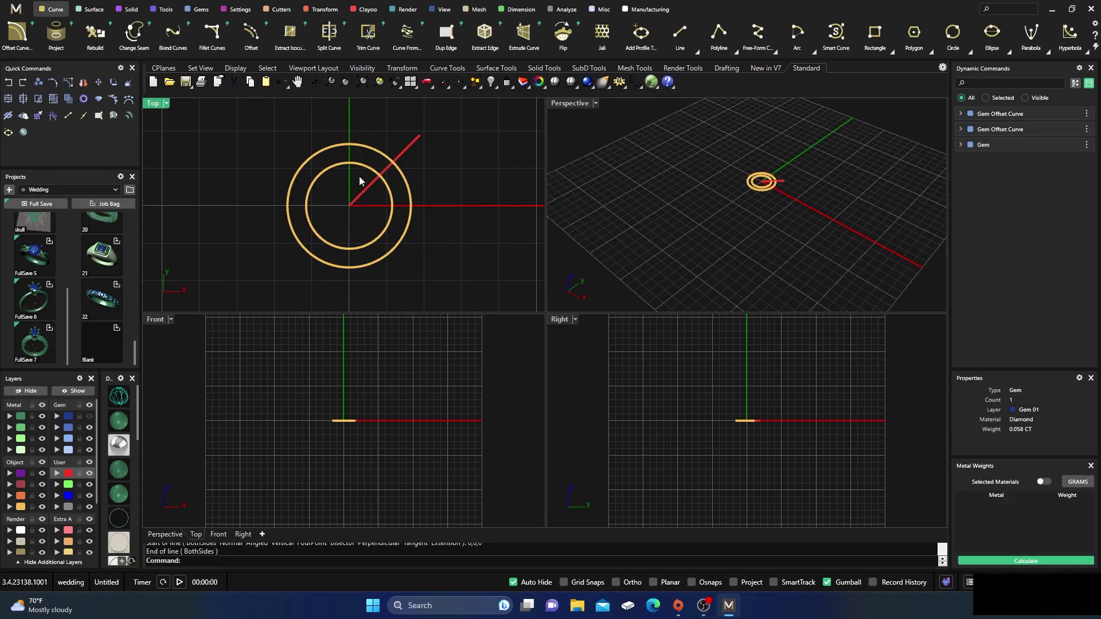
- Mirror the diagonal line about X and Y with Multi on to form a cross through both circles
scroll(359, 181, "up", 3)
left_click(384, 195)
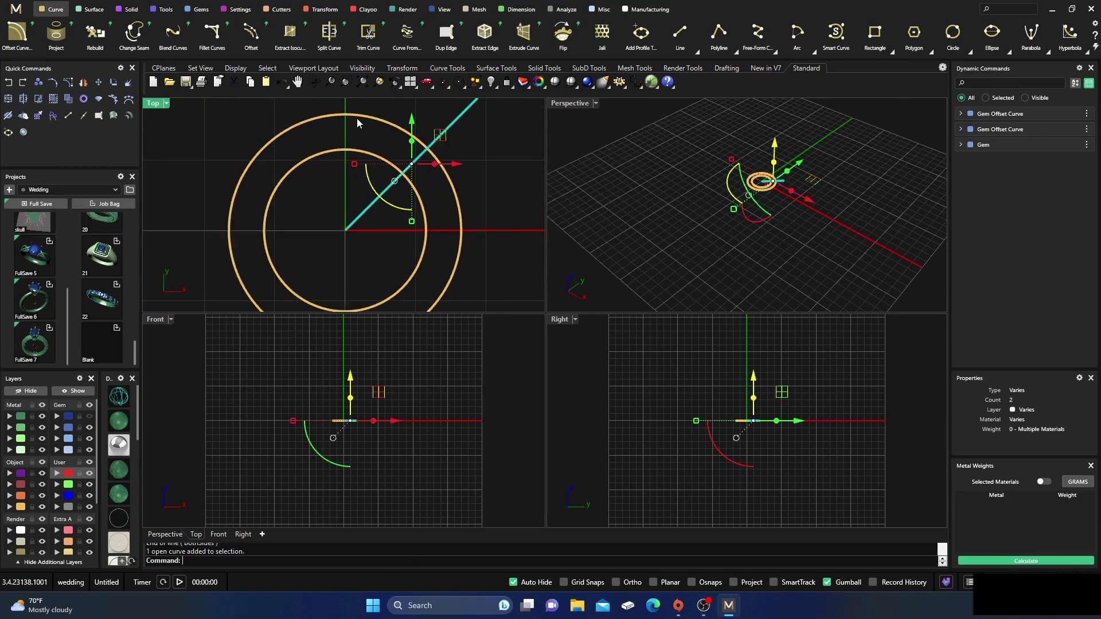
left_click(321, 10)
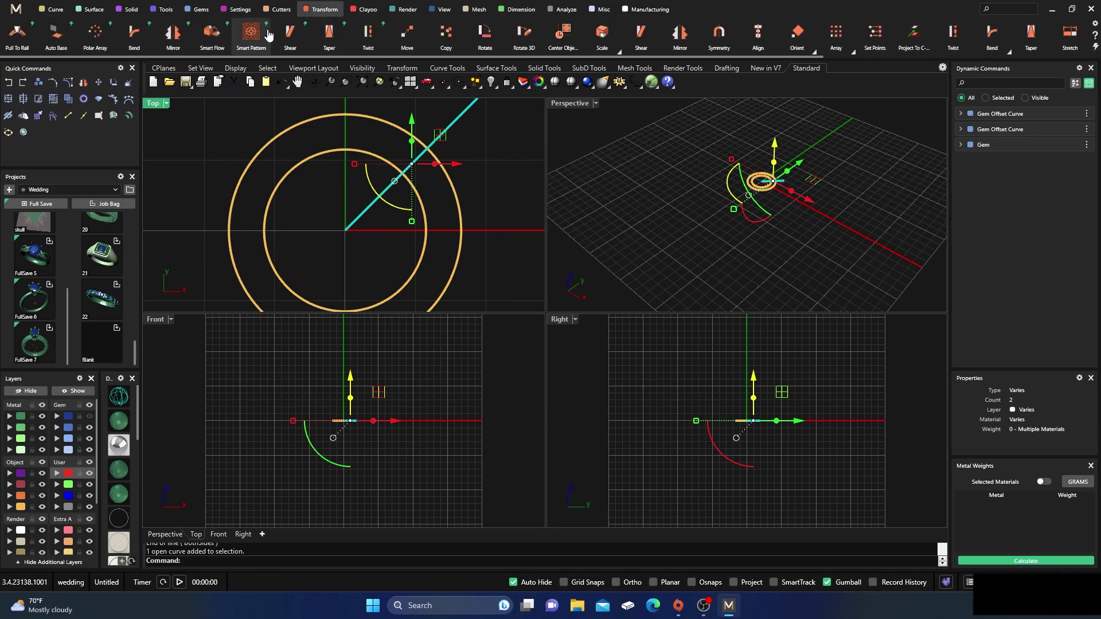
left_click(173, 33)
left_click(1082, 173)
left_click(1082, 212)
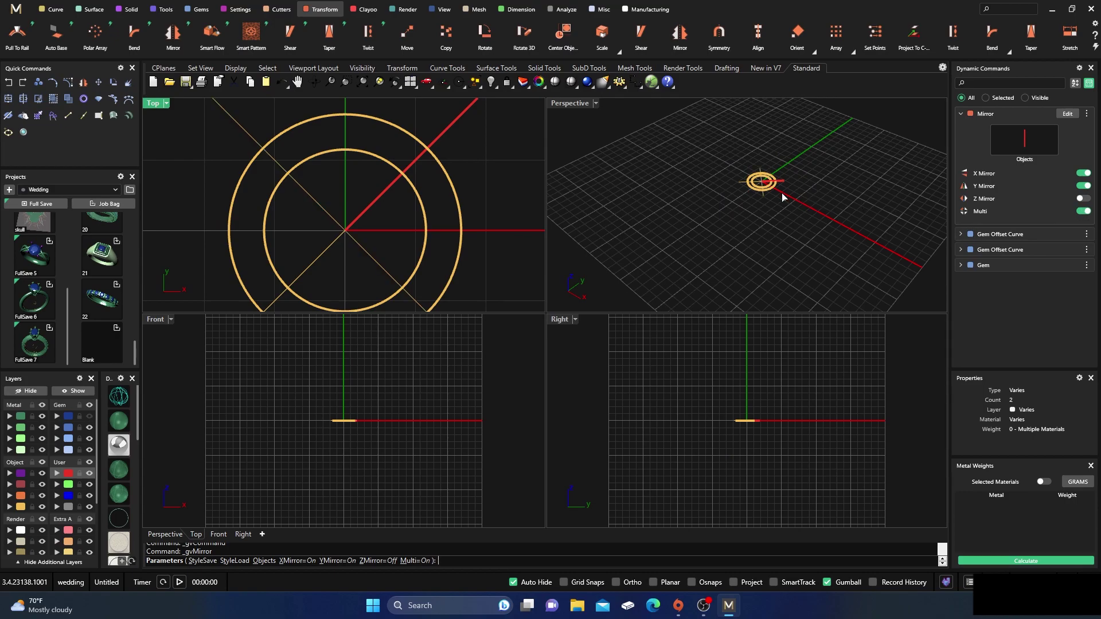
key("Return")
- Split the two offset circles using the four diagonal lines as cutting objects and check the resulting arcs
scroll(372, 207, "down", 5)
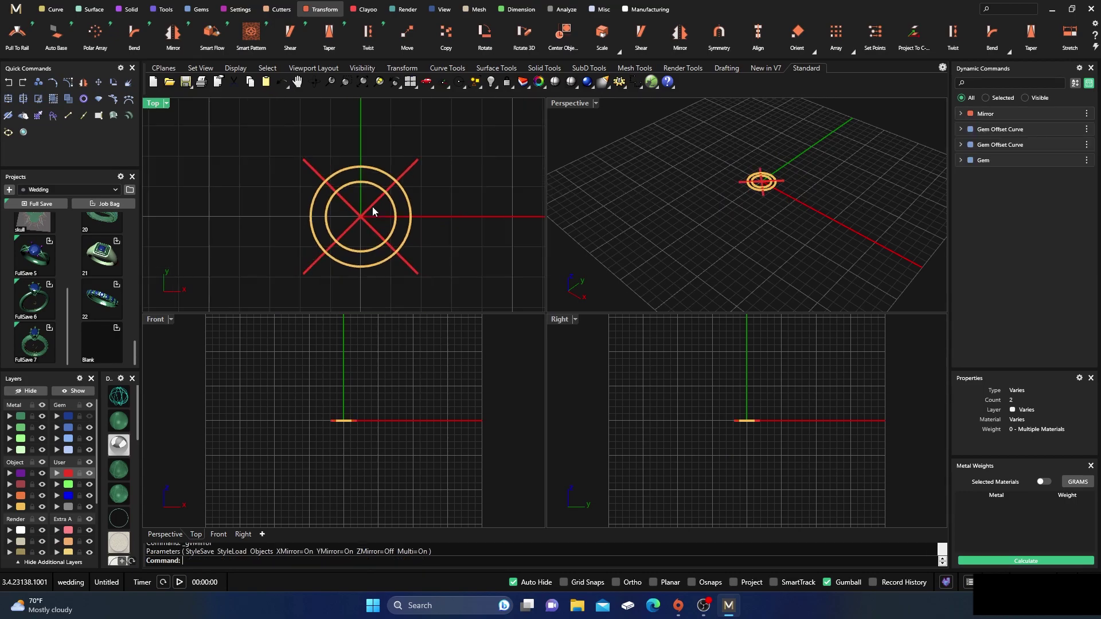
right_click_drag(364, 249, 358, 235)
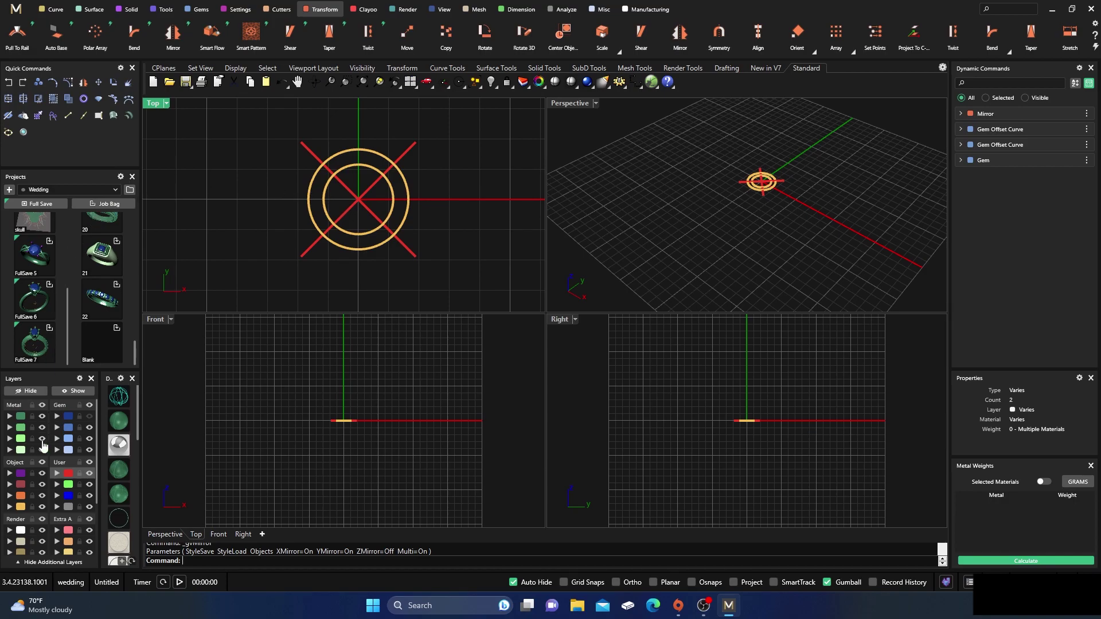
left_click(20, 505)
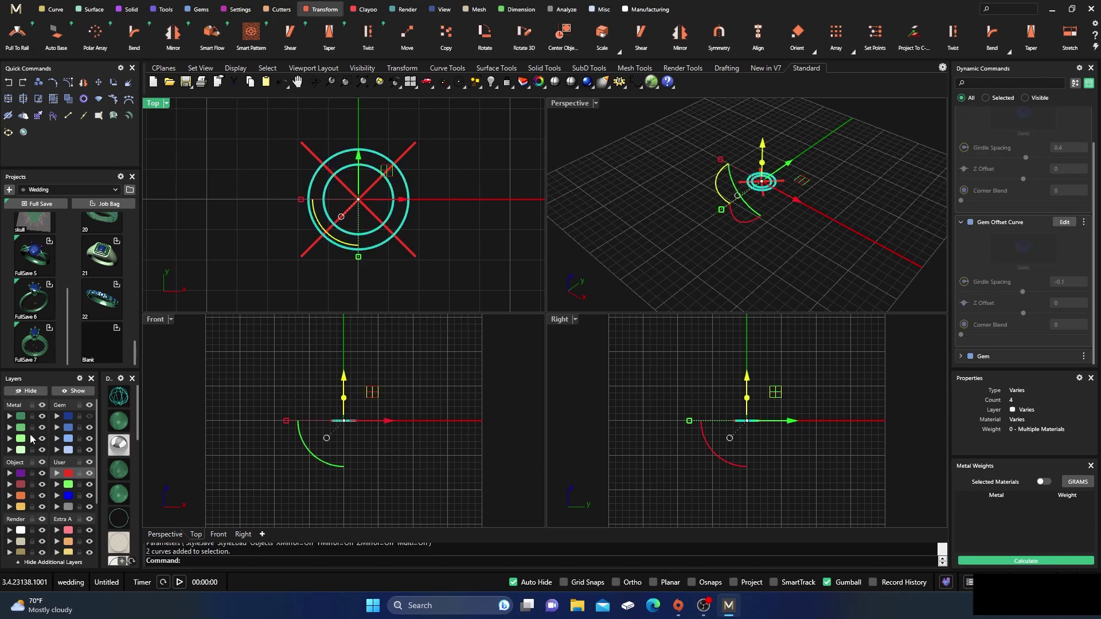
left_click(23, 101)
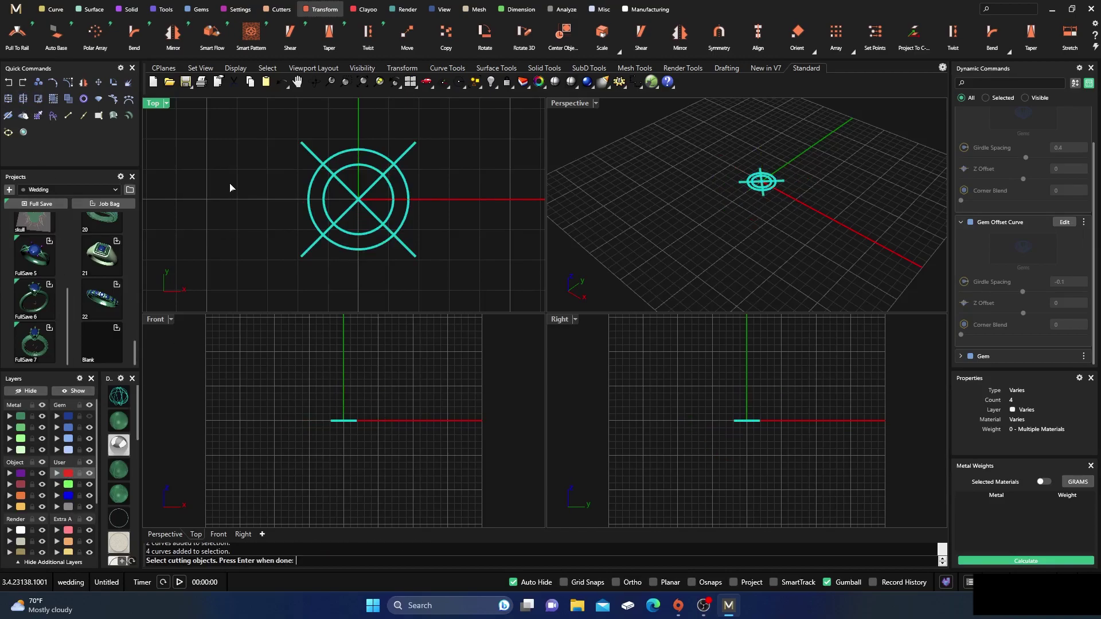
key("Return")
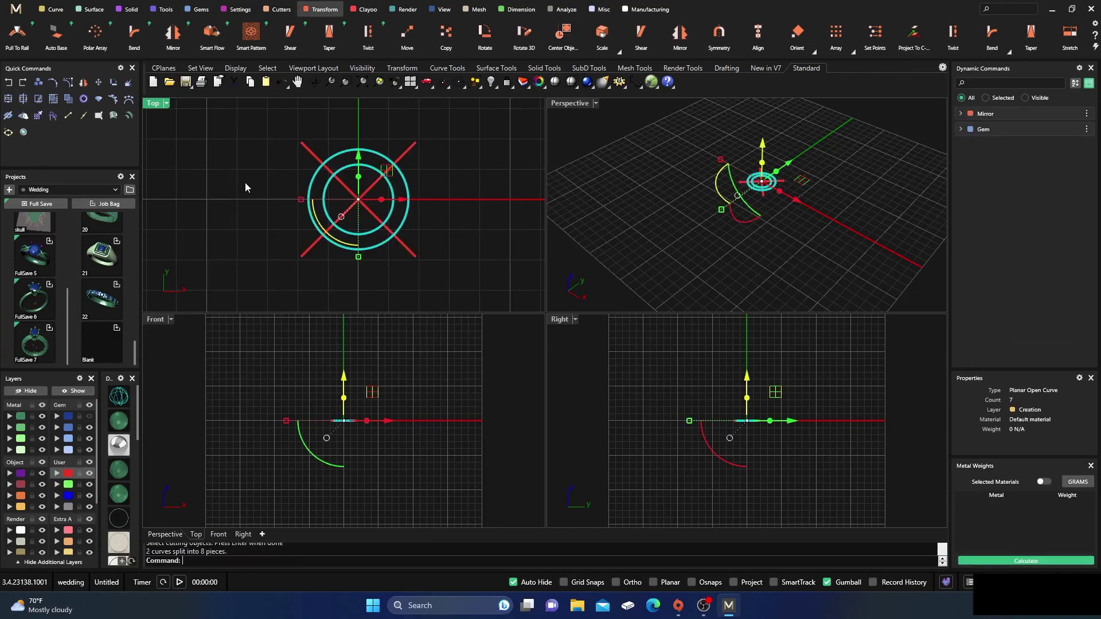
left_click(308, 189)
left_click(351, 150)
left_click(300, 125)
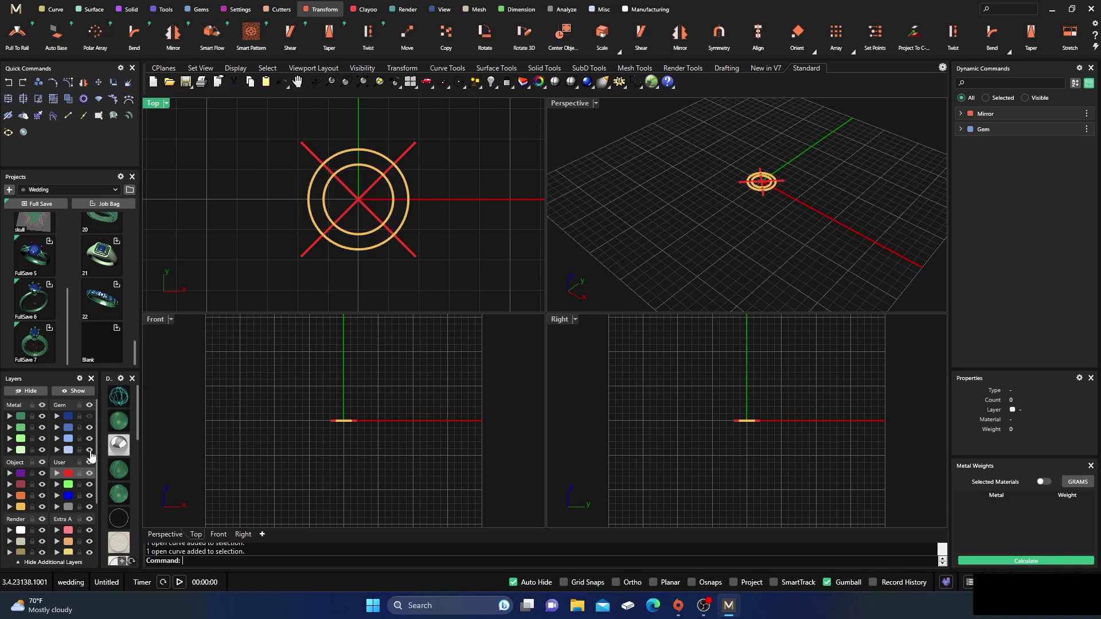
- Split the four diagonal lines using the curves of the two circles as cutting objects
left_click(68, 475)
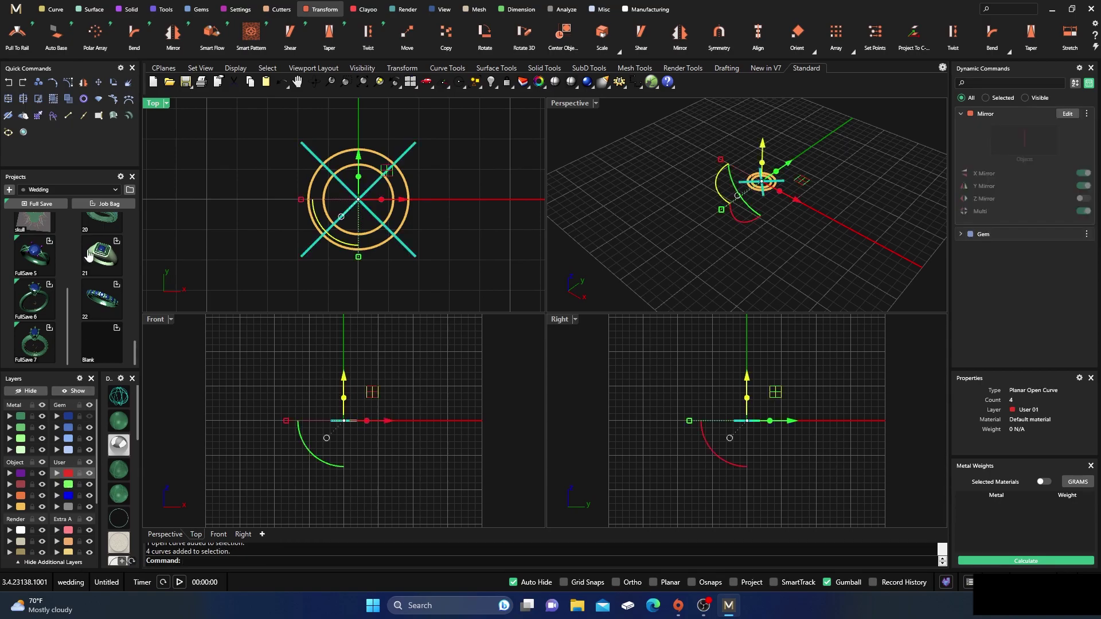
left_click(25, 105)
left_click(21, 508)
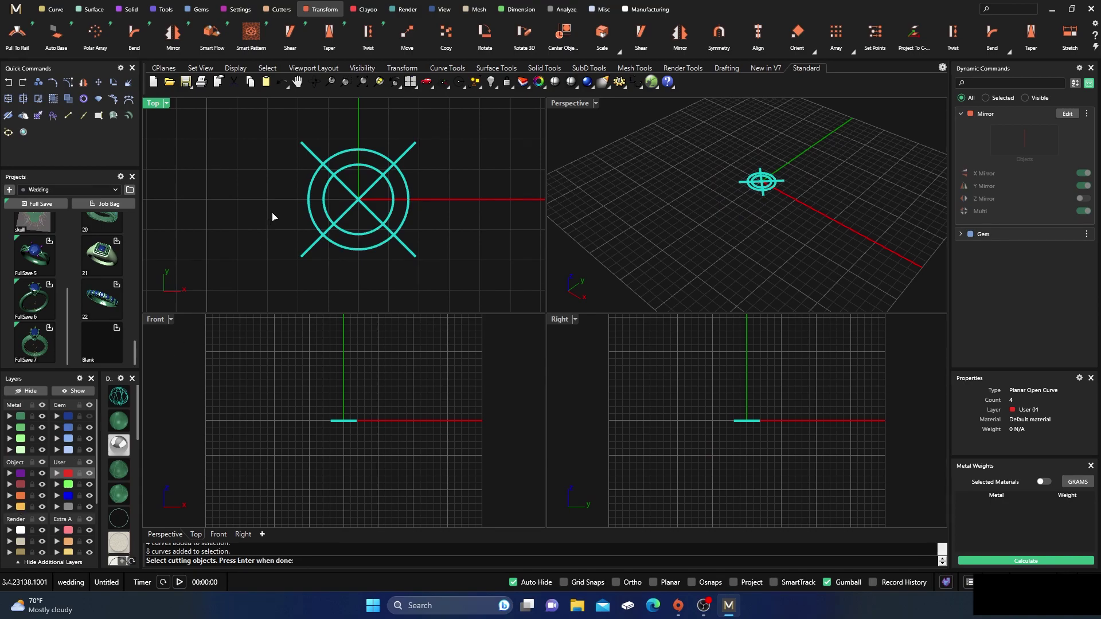
key("Return")
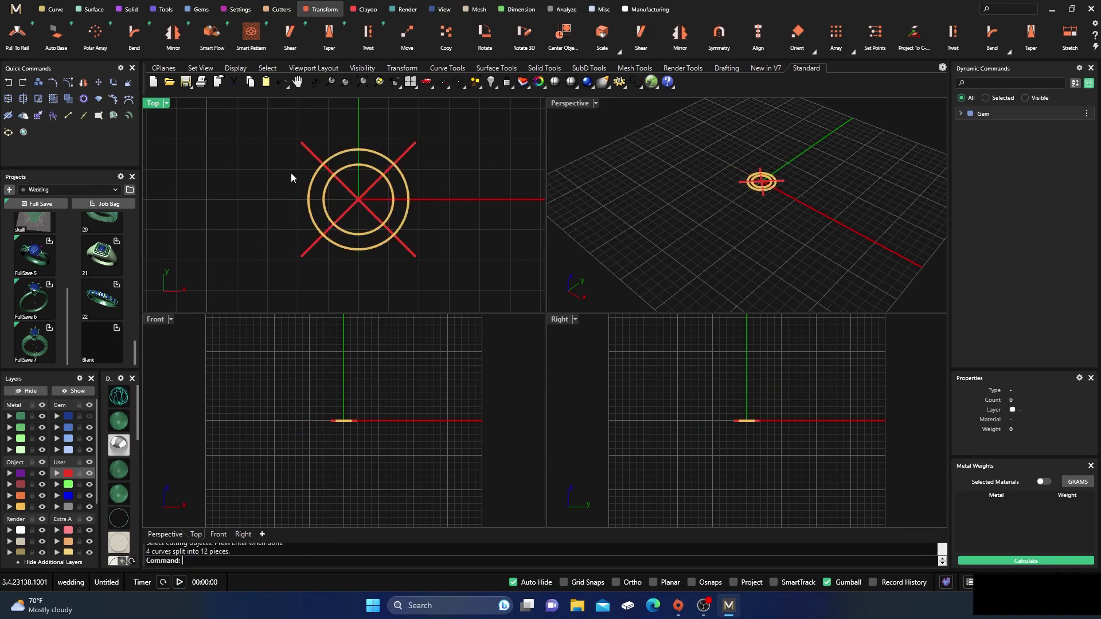
- Delete the line ends that extend beyond the outer circle
key("ctrl+a")
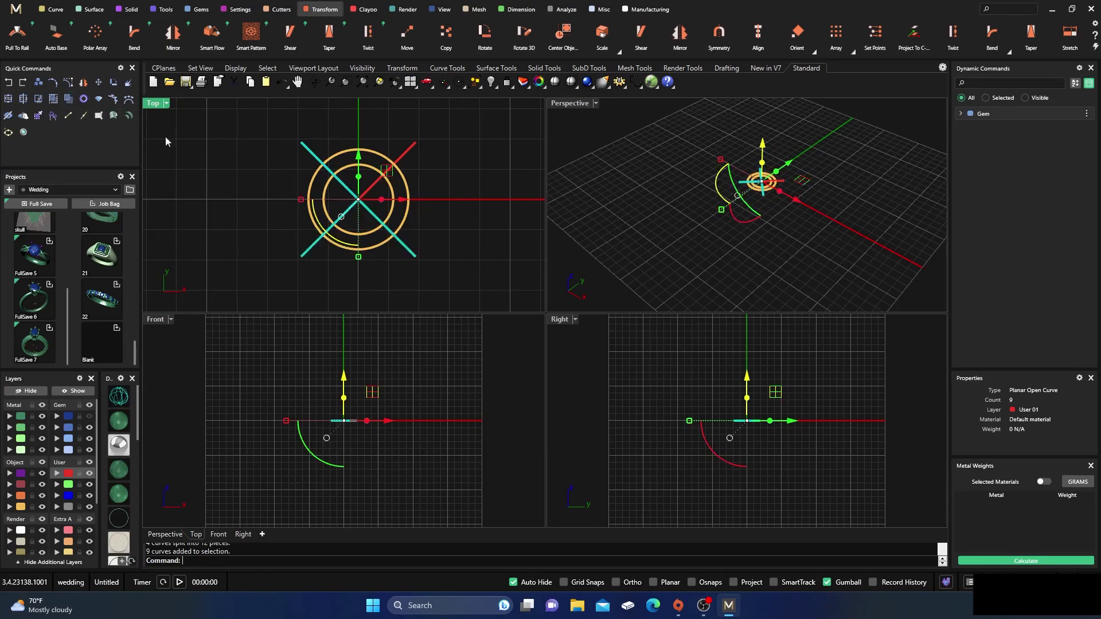
key("Delete")
left_click(310, 159)
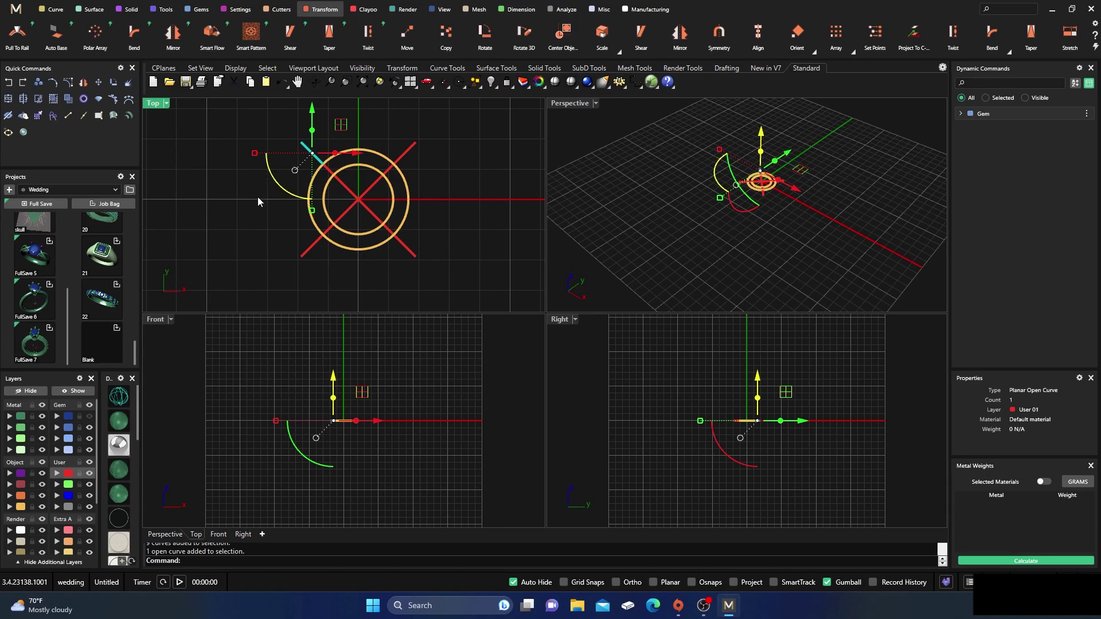
key("Delete")
left_click(414, 256)
key("Delete")
left_click(410, 150)
key("Delete")
- Delete the inner cross lines and the upper and lower arcs, and join the remaining curves into two closed profiles
left_click_drag(371, 269, 347, 153)
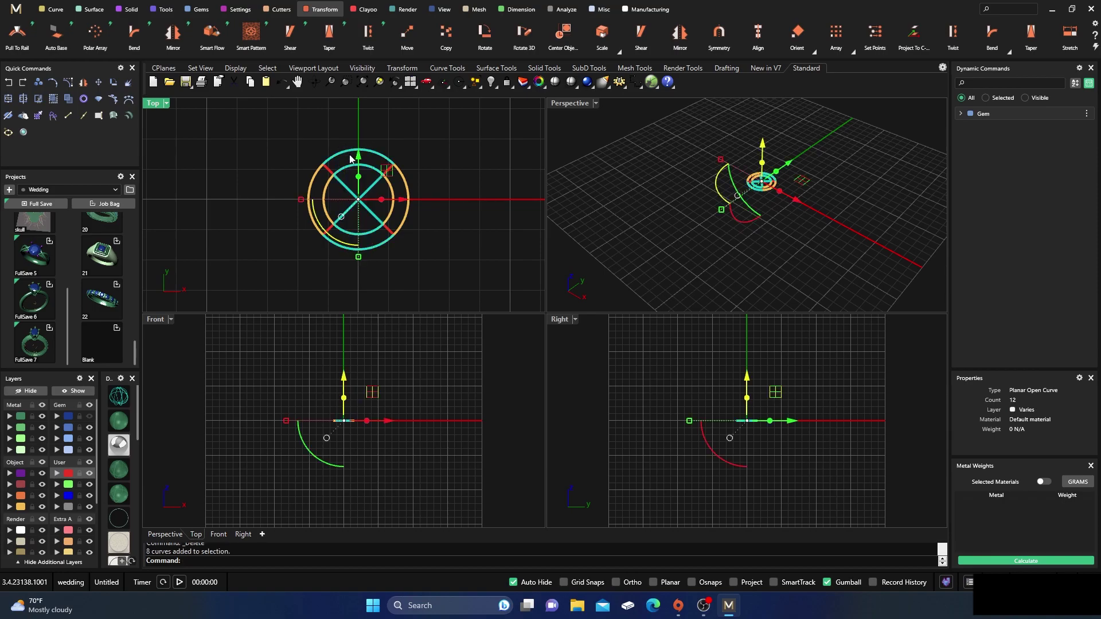
key("Delete")
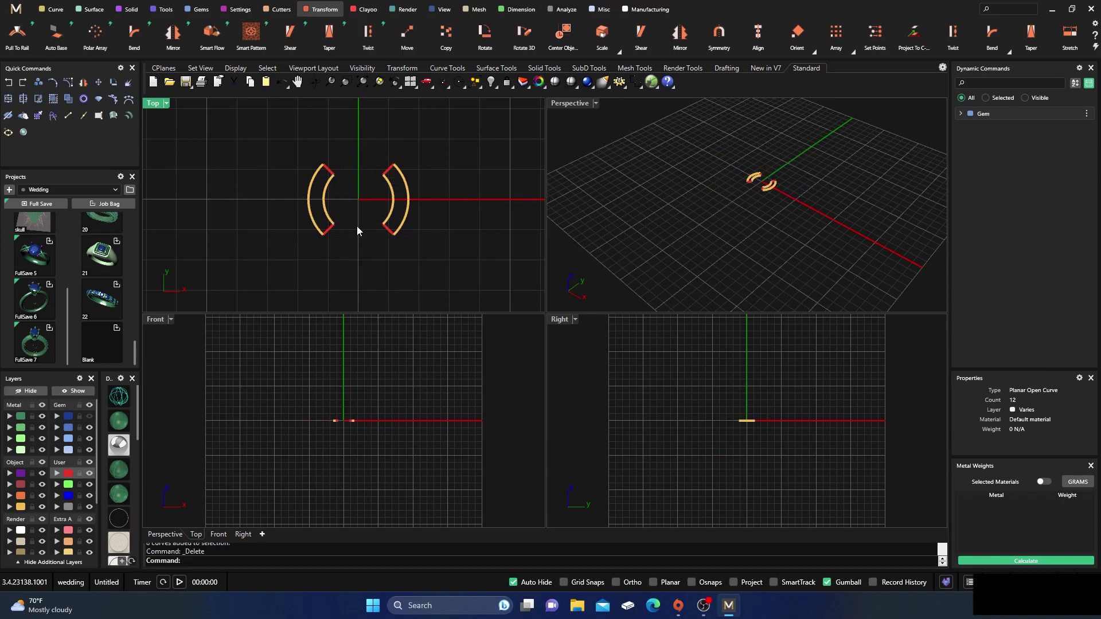
left_click_drag(286, 151, 410, 259)
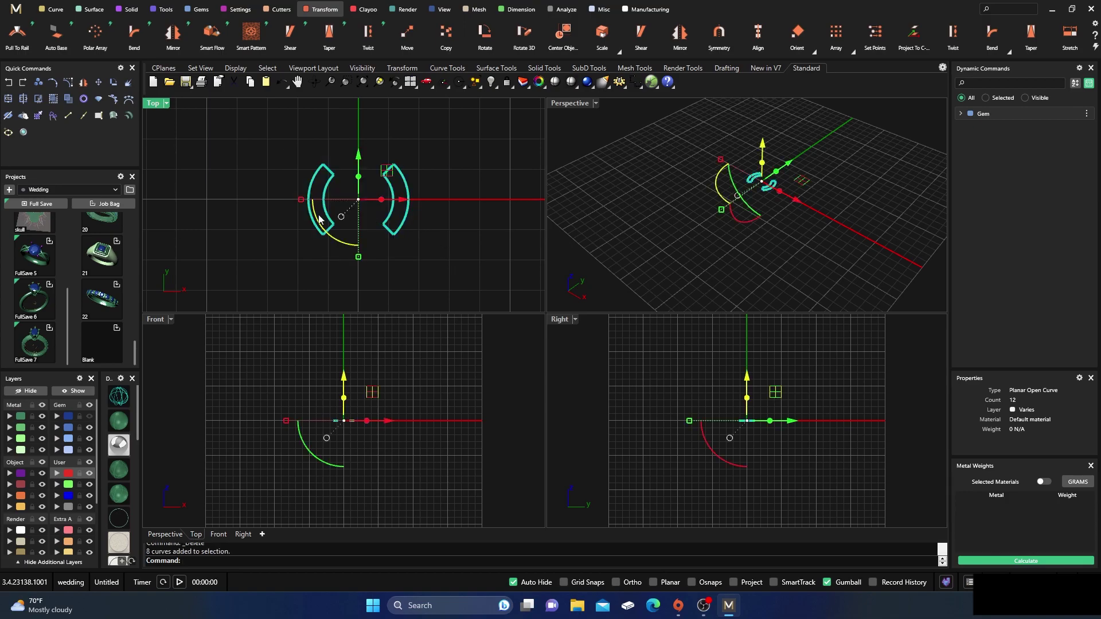
left_click(8, 101)
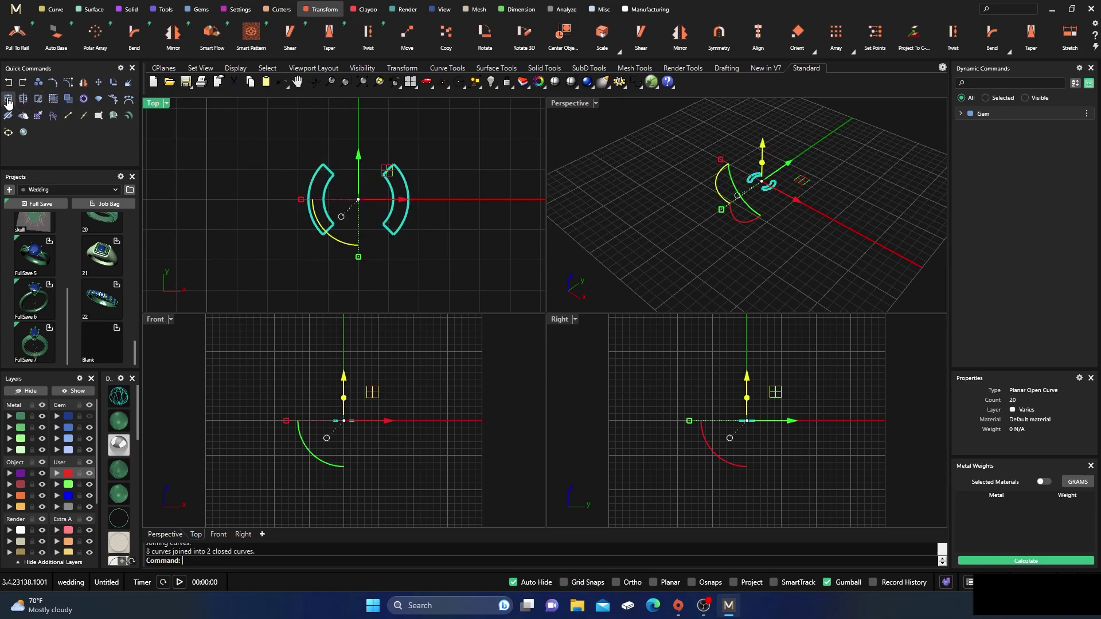
- Check that the right and left profiles each select as a single closed curve
left_click(398, 207)
left_click(394, 128)
left_click(335, 173)
left_click(341, 127)
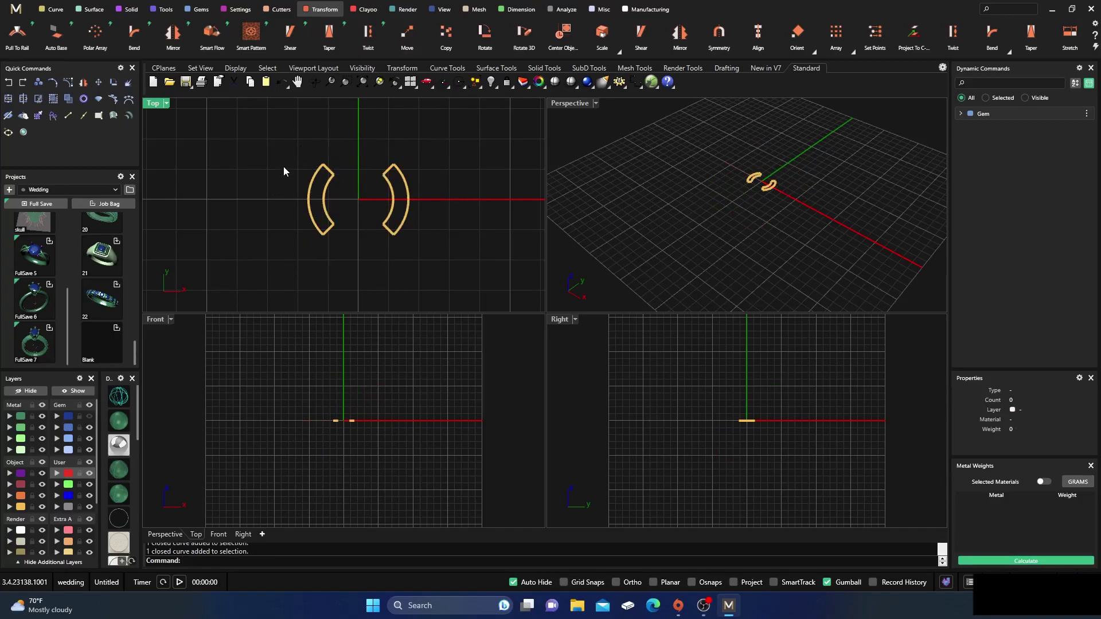
- Fillet the corners of both closed profiles with a radius of 0.200
scroll(352, 220, "up", 3)
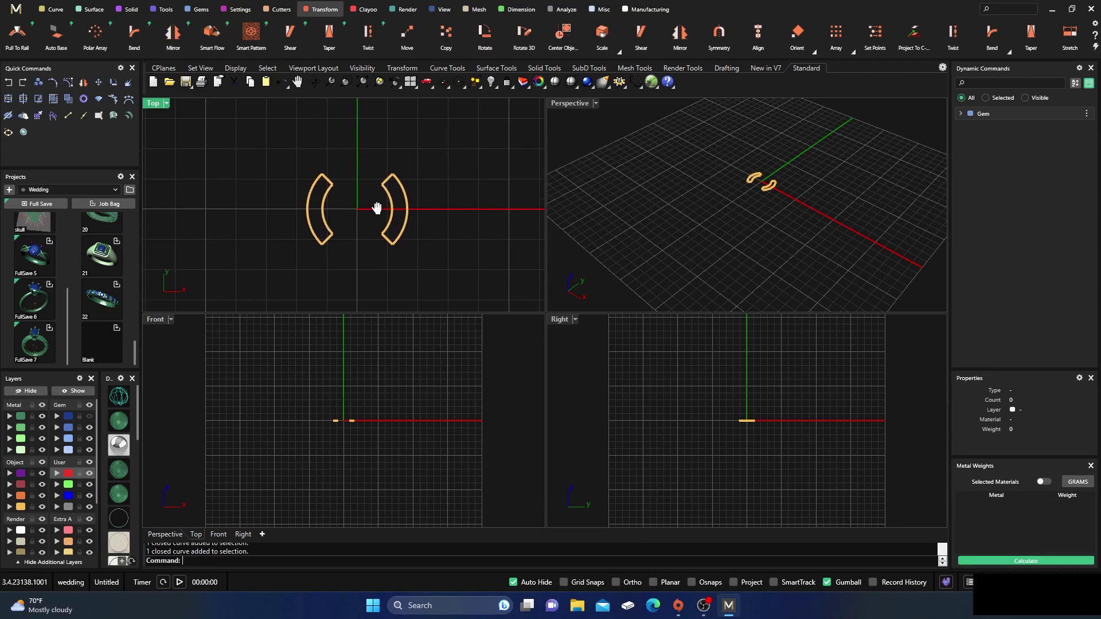
right_click_drag(359, 216, 359, 216)
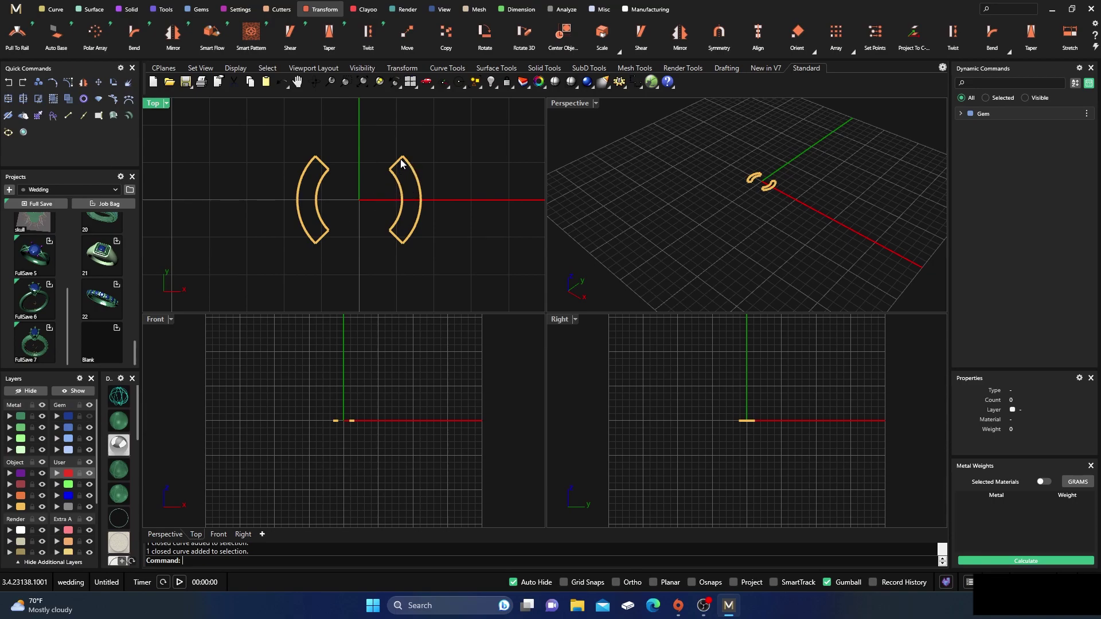
left_click(57, 9)
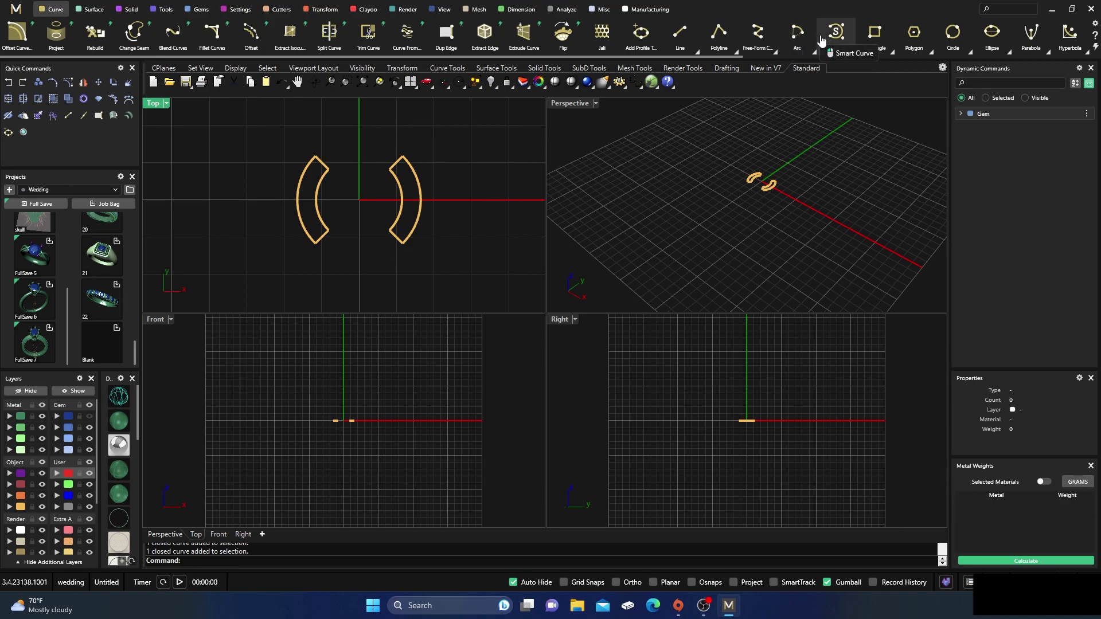
scroll(901, 39, "down", 6)
scroll(899, 39, "down", 3)
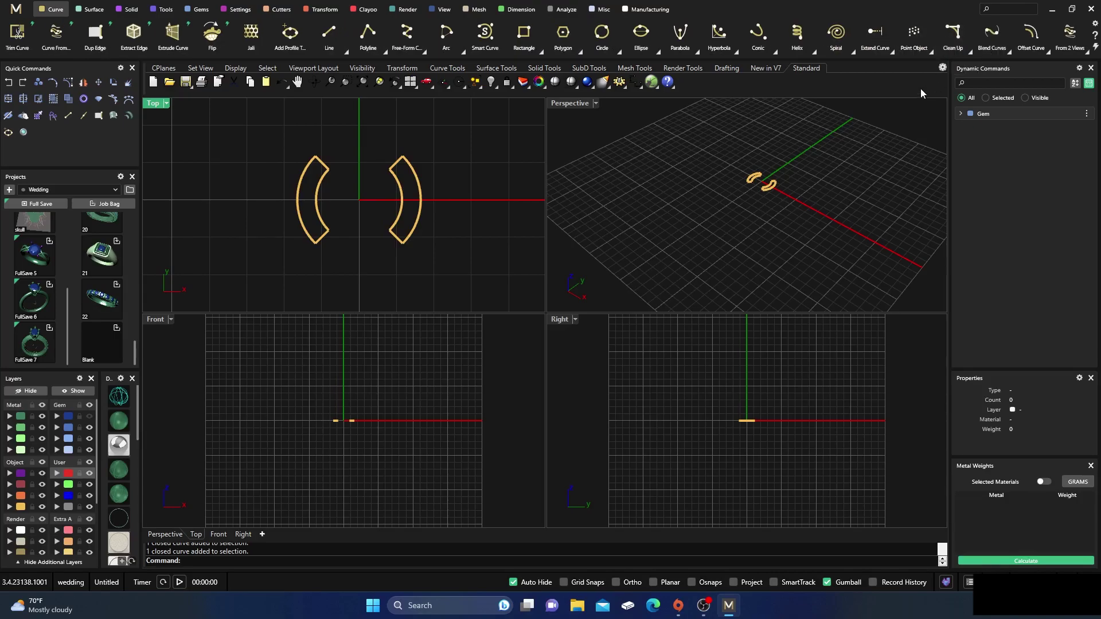
left_click(970, 51)
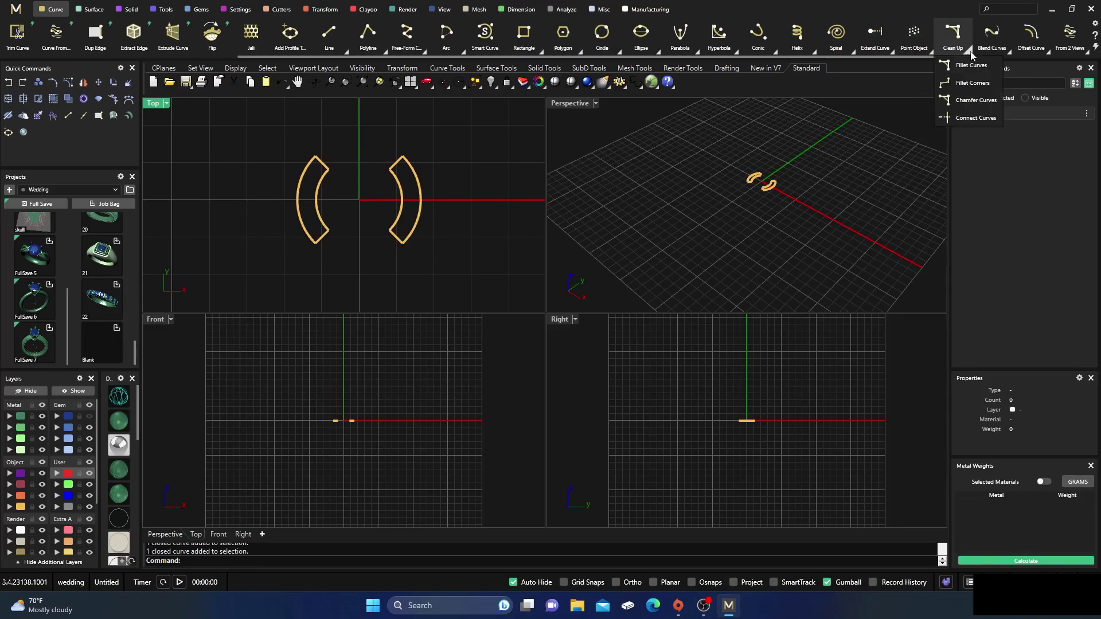
left_click(963, 85)
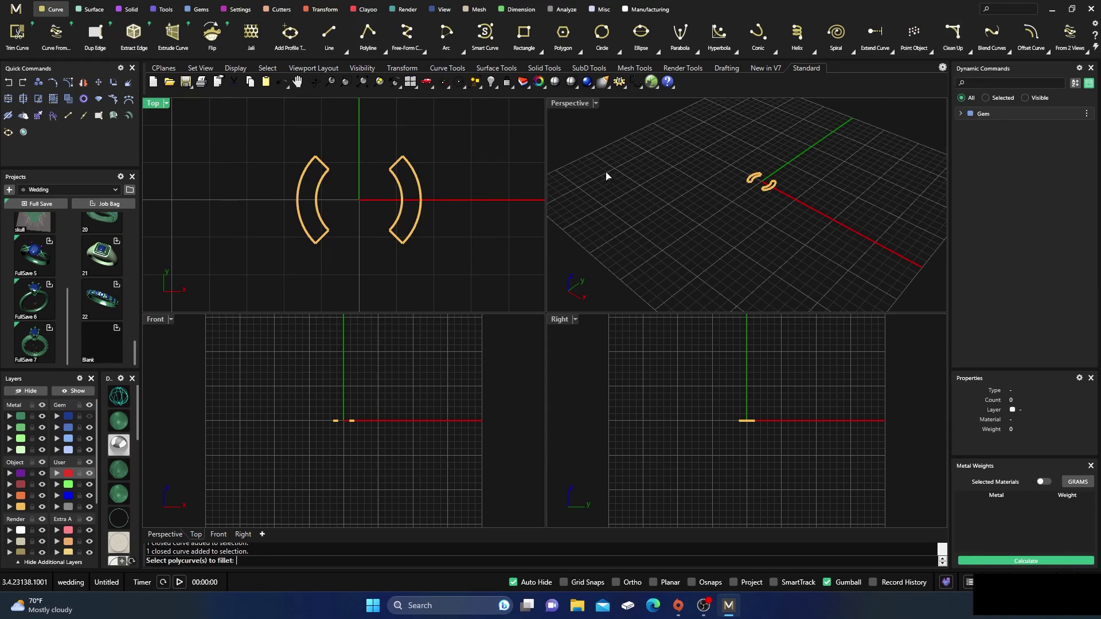
left_click_drag(233, 134, 473, 275)
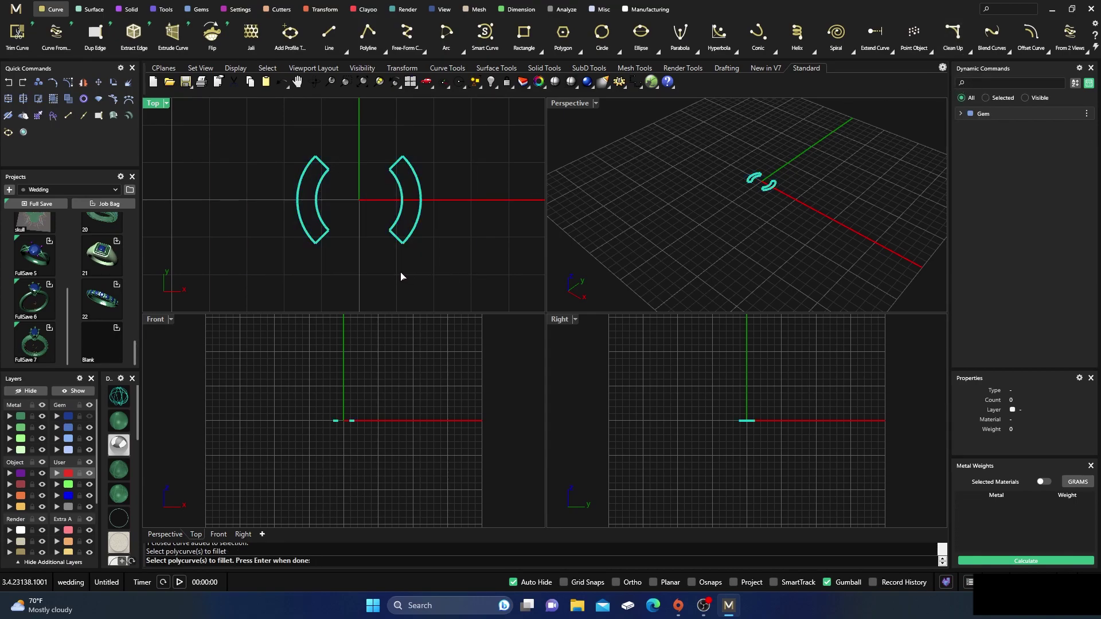
key("Return")
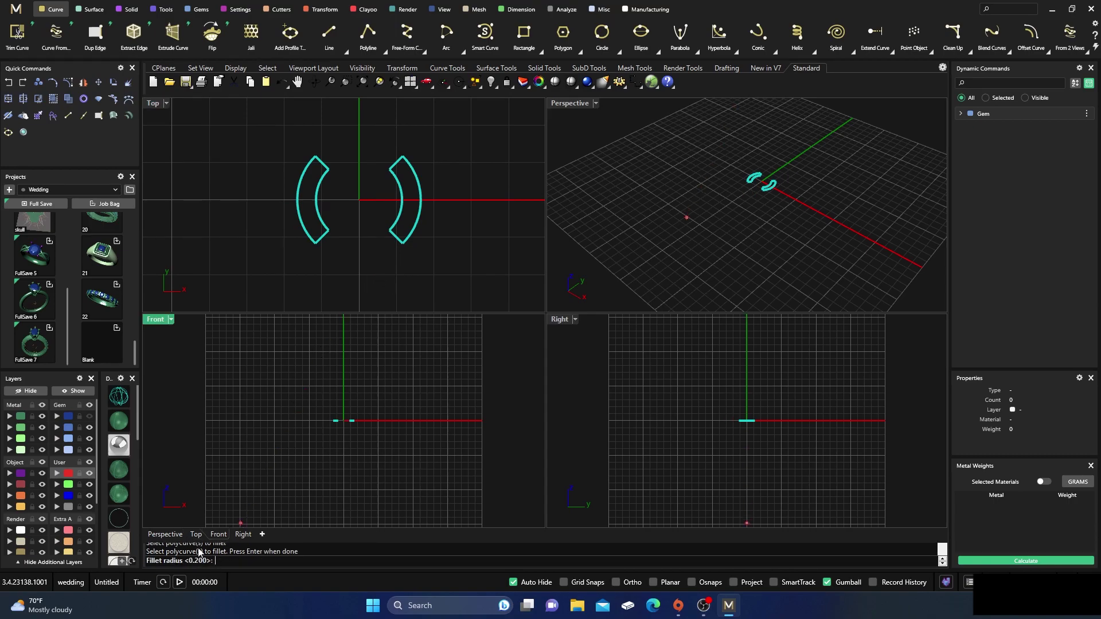
key("Return")
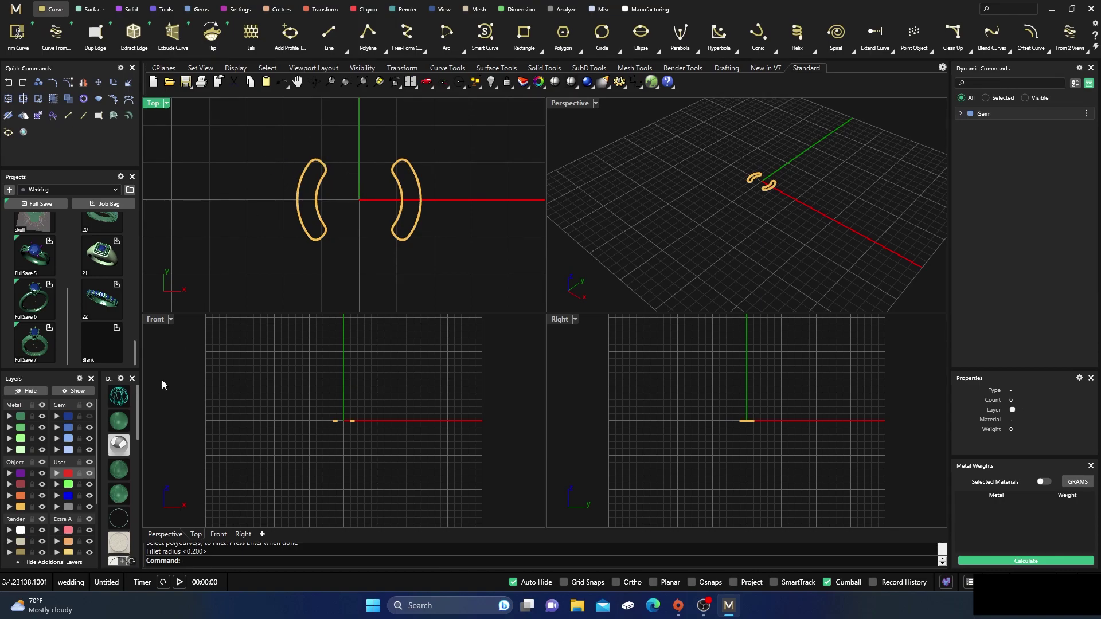
- Show the gem's layer and raise both rounded profiles to just below the level of the gem's table
left_click(90, 416)
scroll(336, 421, "up", 5)
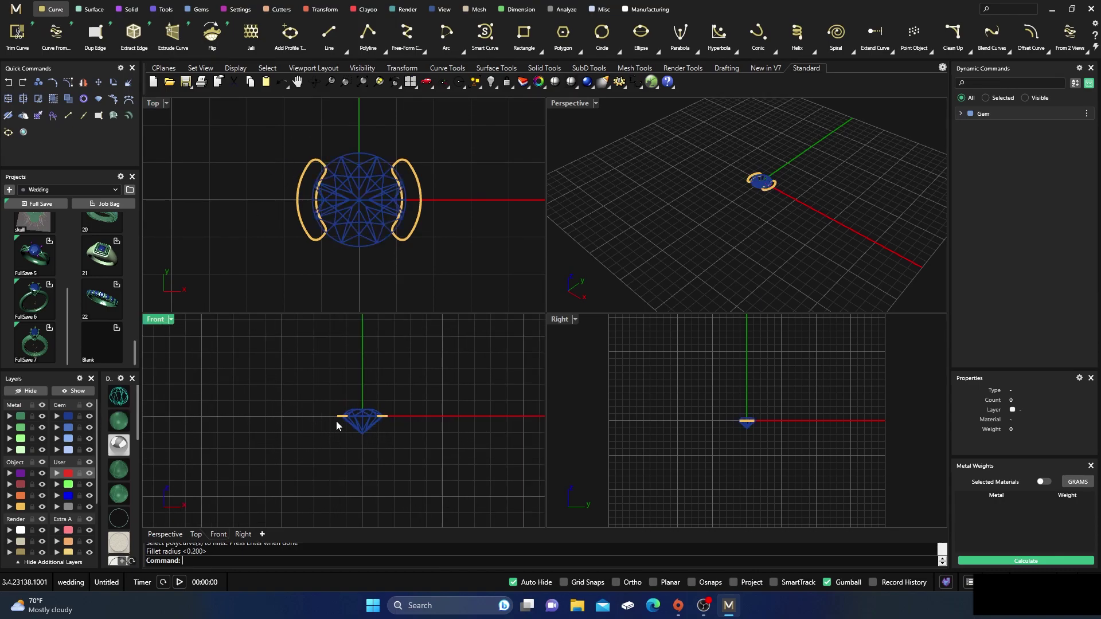
left_click_drag(253, 394, 486, 426)
left_click_drag(377, 373, 377, 356)
left_click(414, 344)
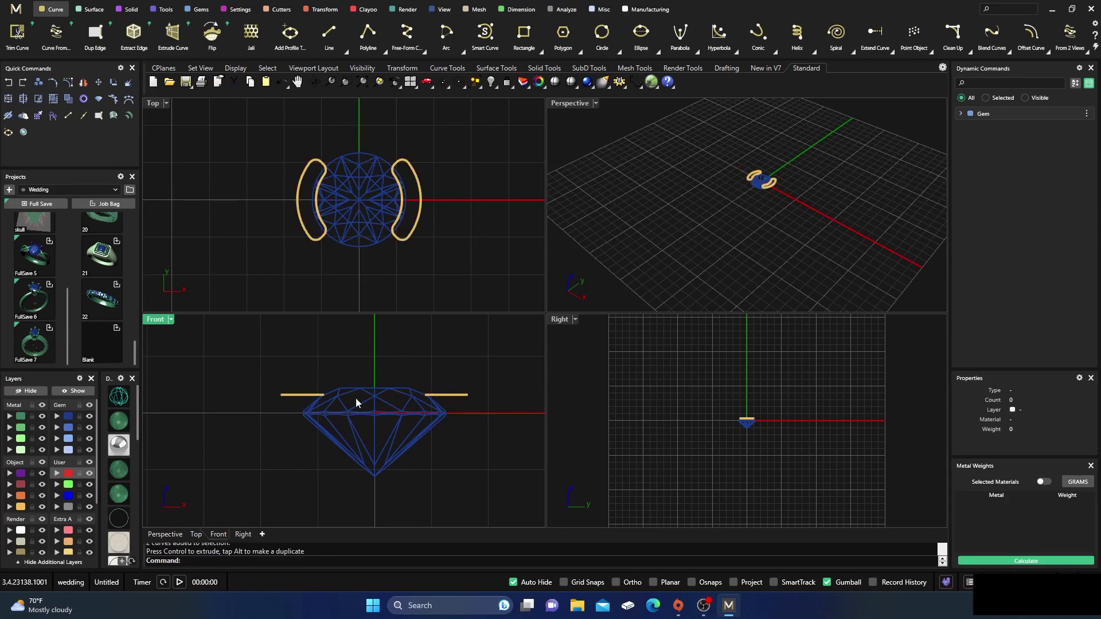
- Copy both profiles straight down and place the duplicates a short distance below the gem's culet
left_click_drag(249, 380, 490, 409)
left_click_drag(378, 357, 377, 431)
scroll(373, 352, "down", 3)
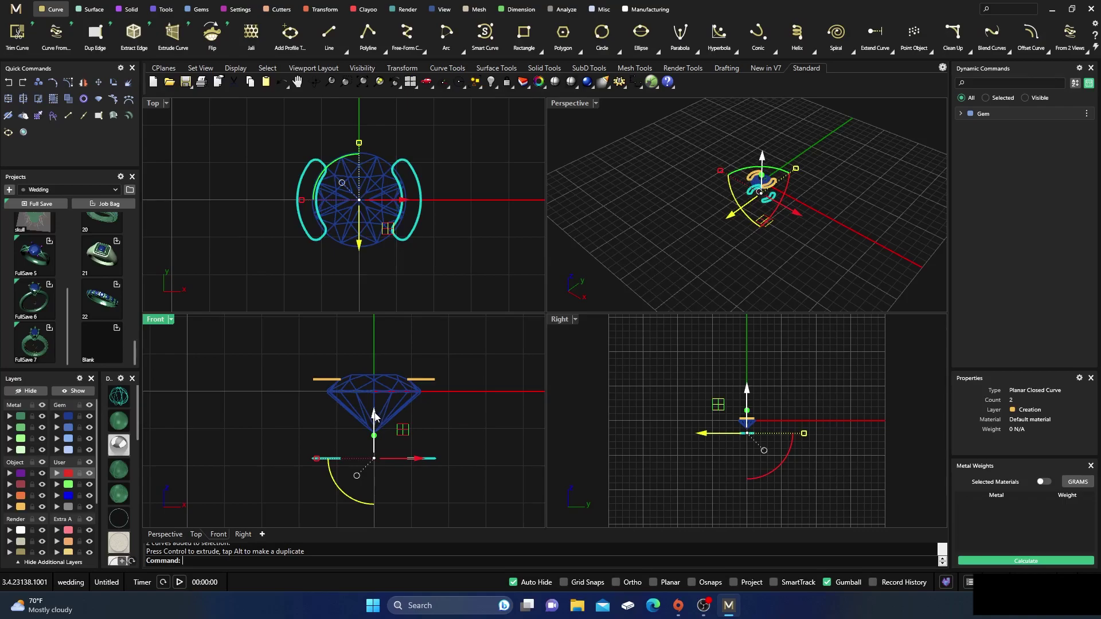
left_click_drag(374, 415, 374, 420)
left_click(400, 442)
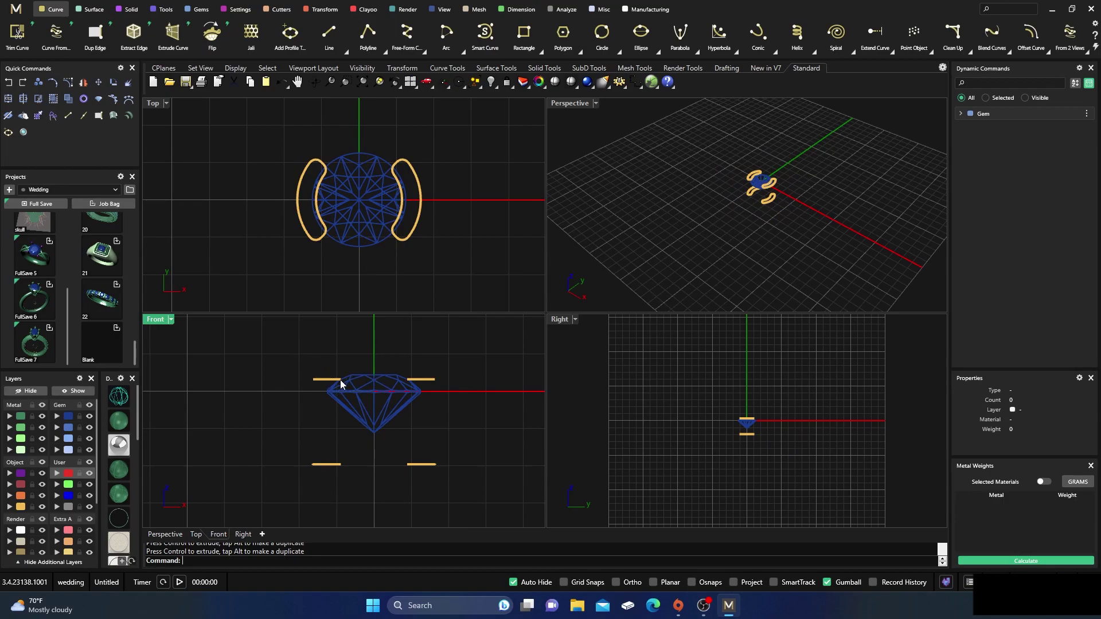
- Move the lower right-hand profile inward toward the gem's centre by -.25 along the X axis
scroll(366, 424, "down", 2)
right_click_drag(367, 425, 377, 409)
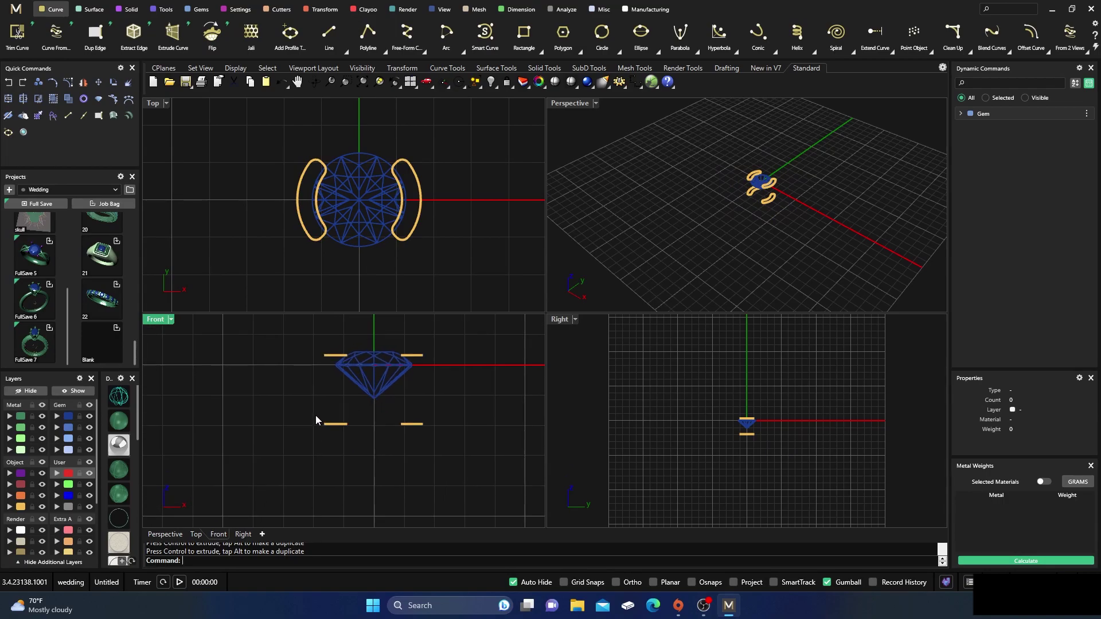
left_click_drag(438, 441, 439, 442)
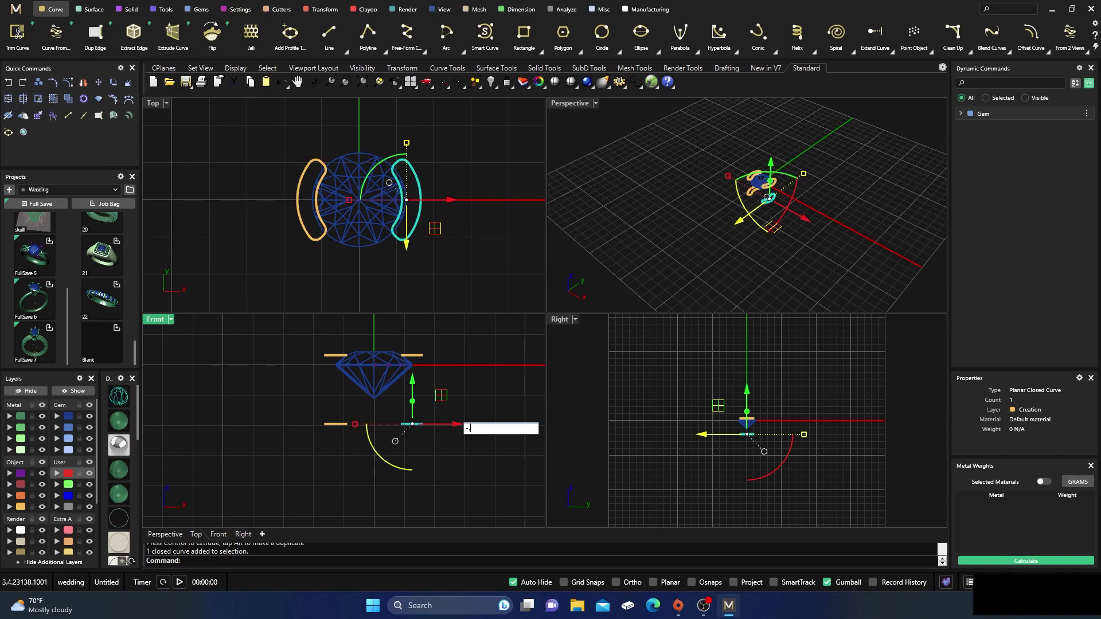
key("Return")
left_click(486, 404)
- Try to move the lower left-hand profile by 2.5 along the X axis, and undo the move
left_click_drag(328, 435, 368, 451)
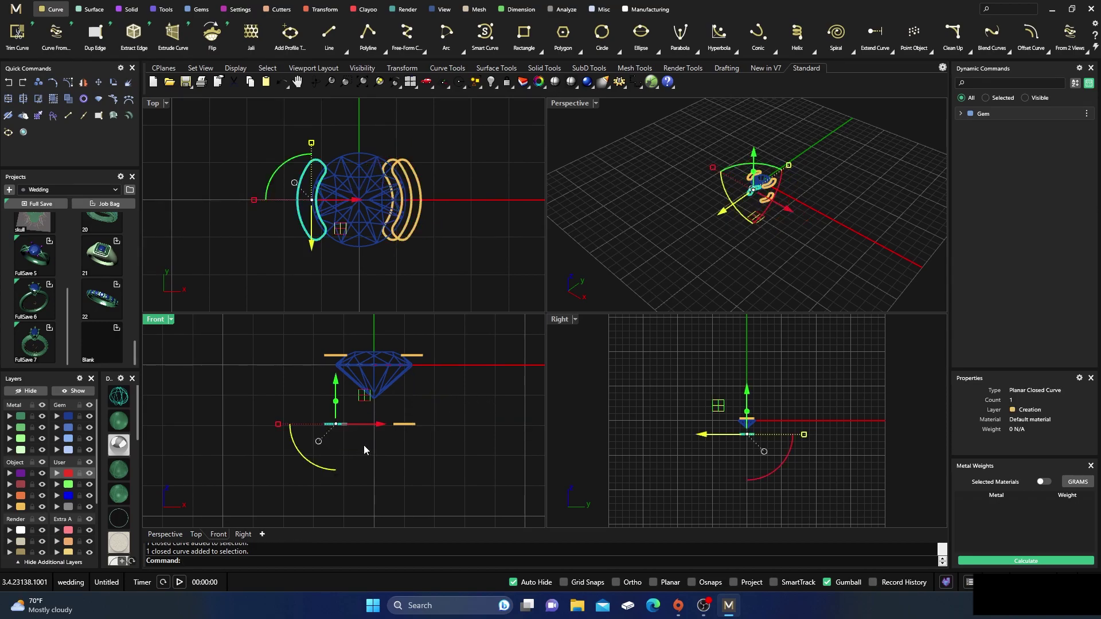
left_click(380, 424)
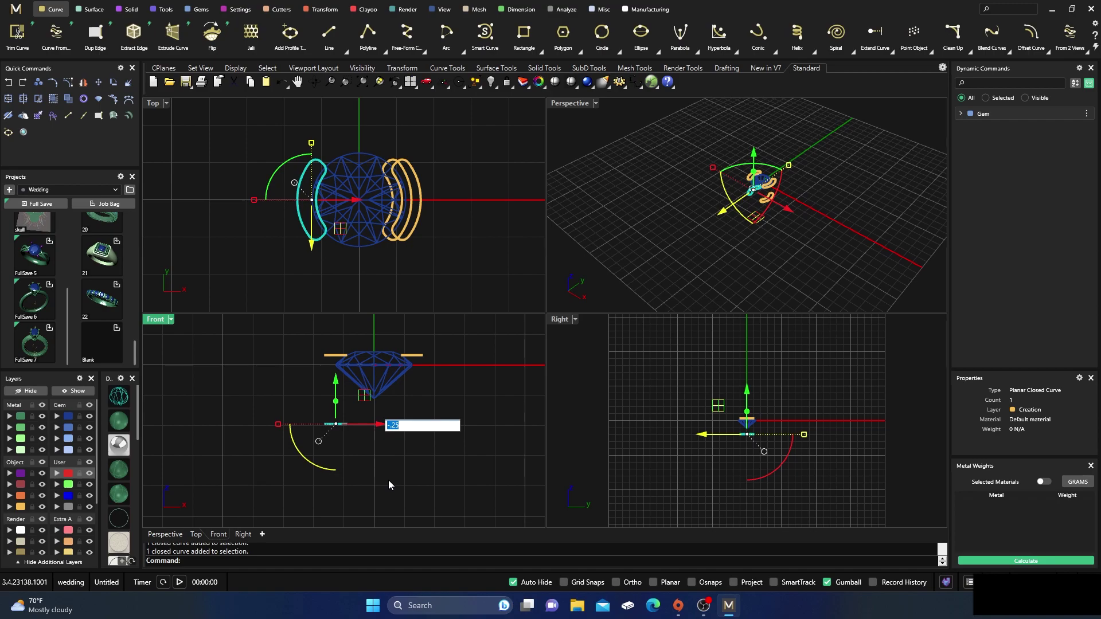
type("2")
key("Return")
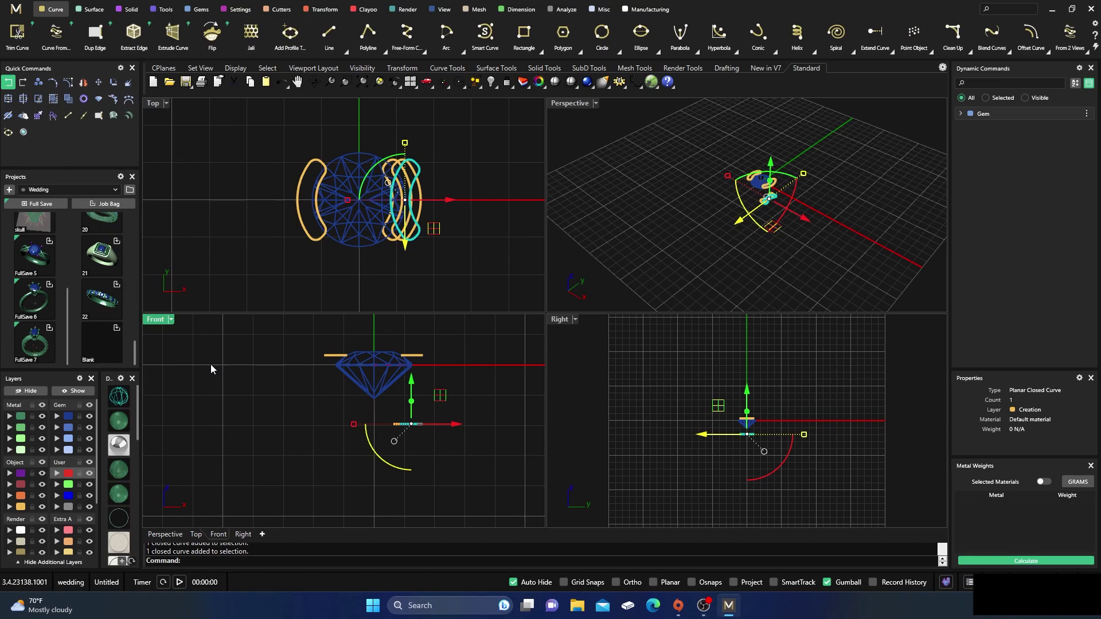
key("ctrl+z")
- Move the lower left-hand profile inward toward the gem's centre by .25 along the X axis
left_click(381, 425)
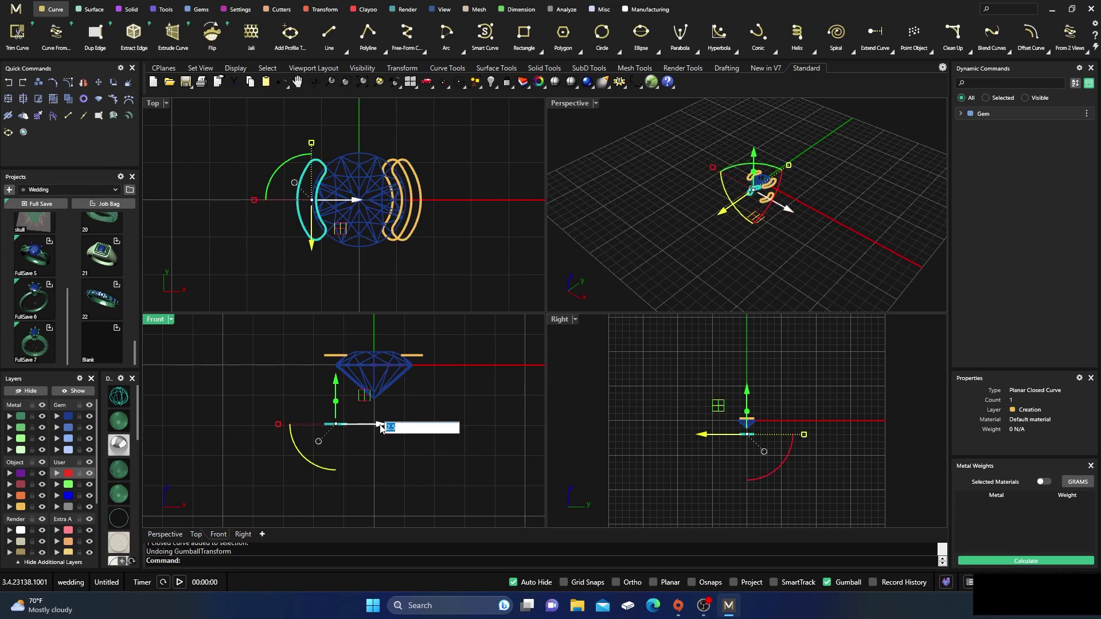
key("BackSpace")
type(".25")
key("Return")
key("Escape")
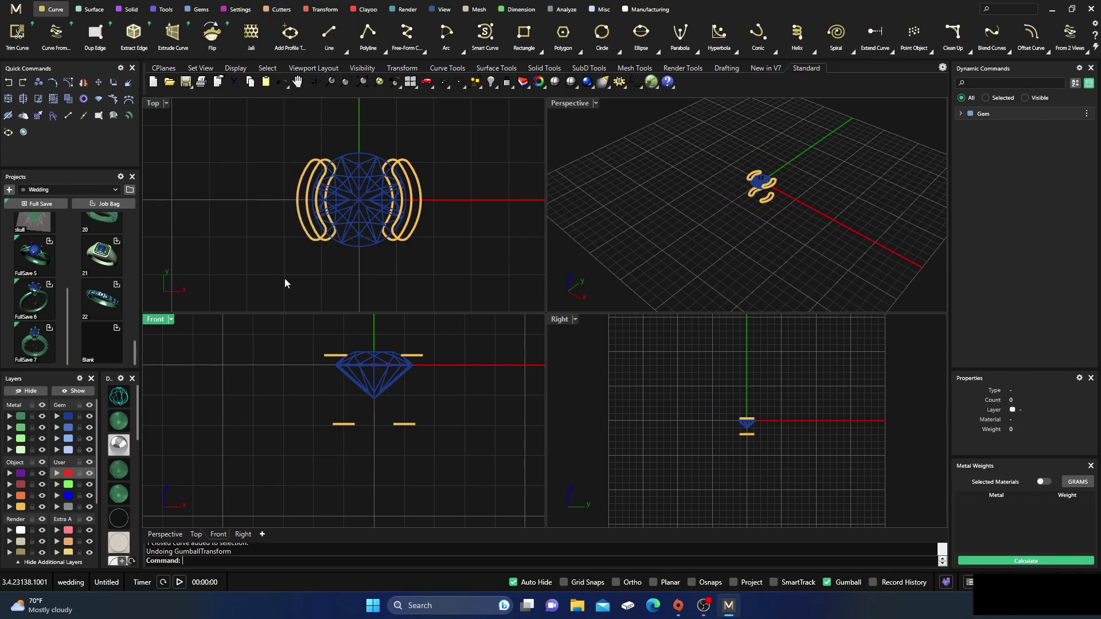
- Loft the upper and lower profiles on the gem's right side in the maximized Perspective view, using the LoftNormal type, not closed
left_click(91, 9)
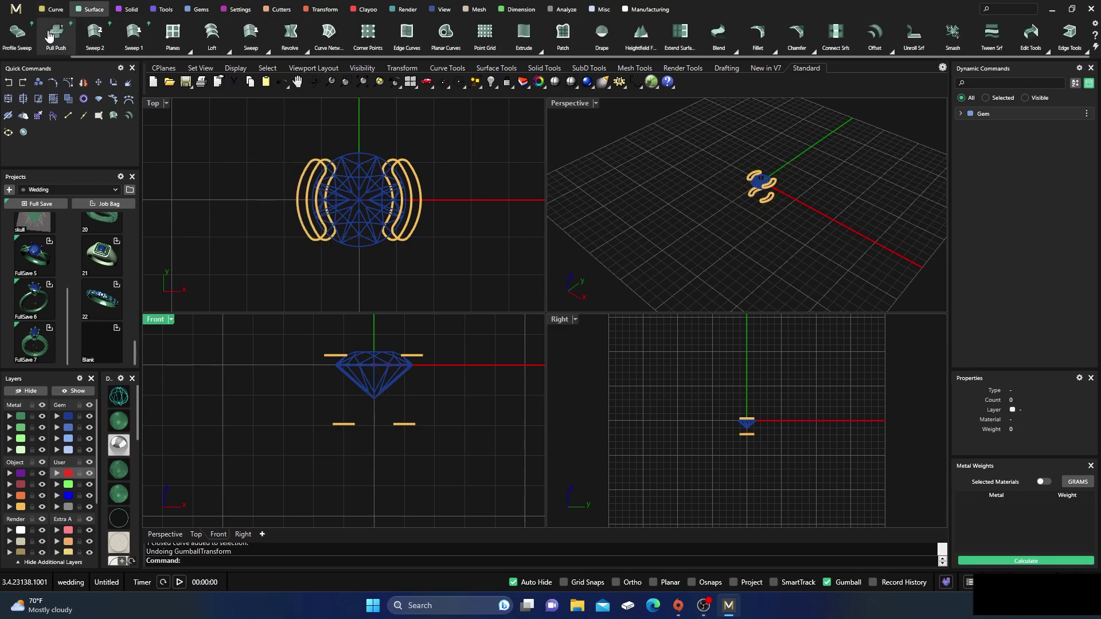
scroll(60, 37, "up", 2)
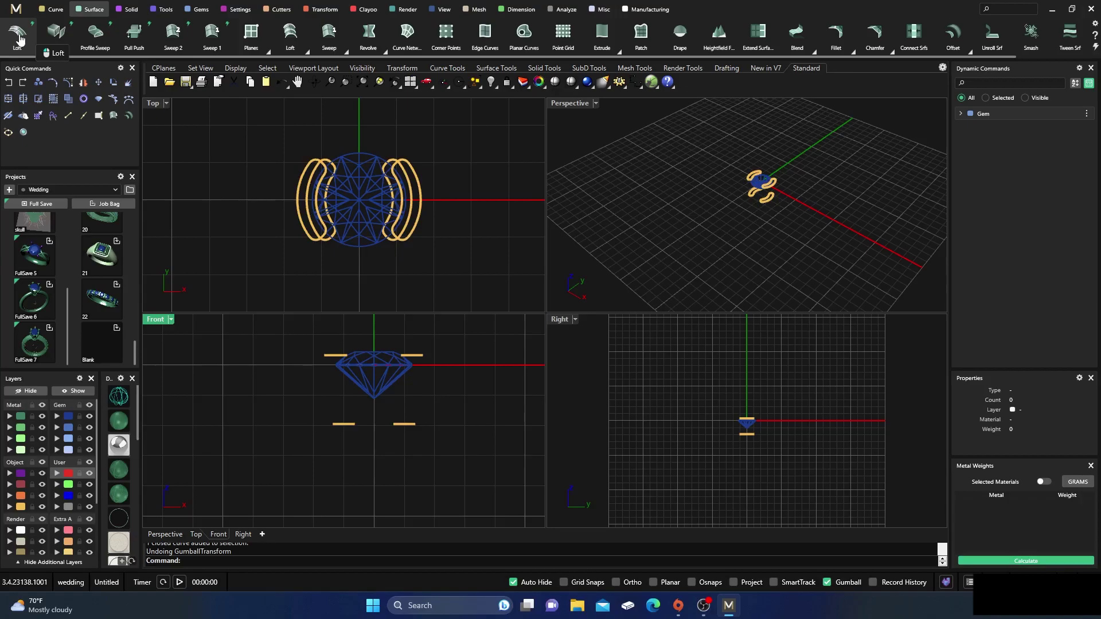
double_click(569, 103)
right_click_drag(539, 230, 586, 260)
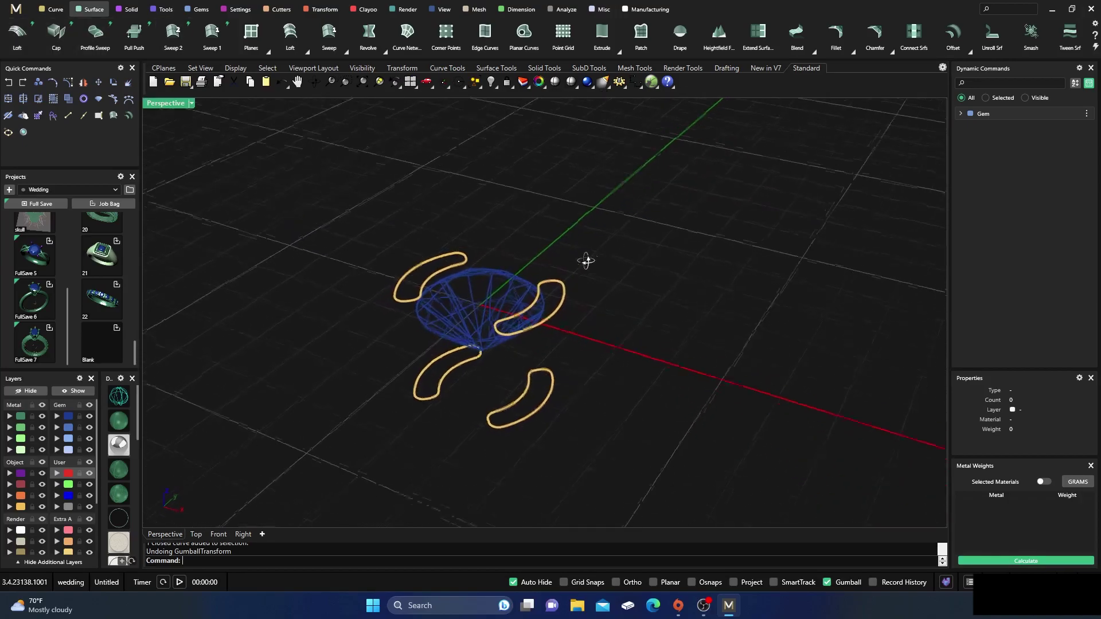
left_click(17, 31)
left_click(561, 310)
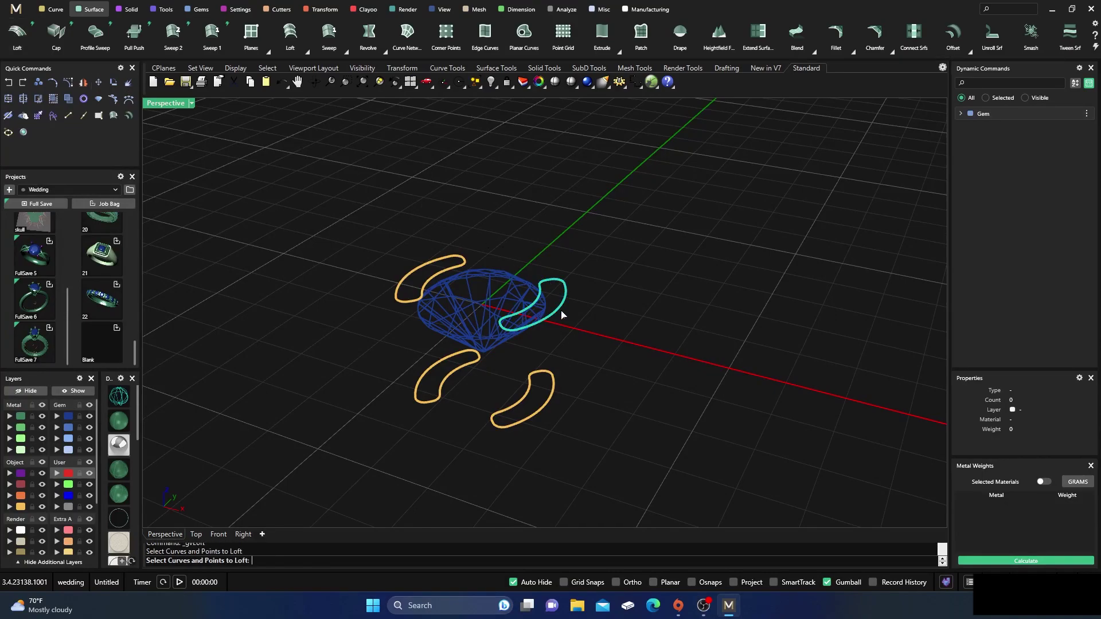
left_click(552, 397)
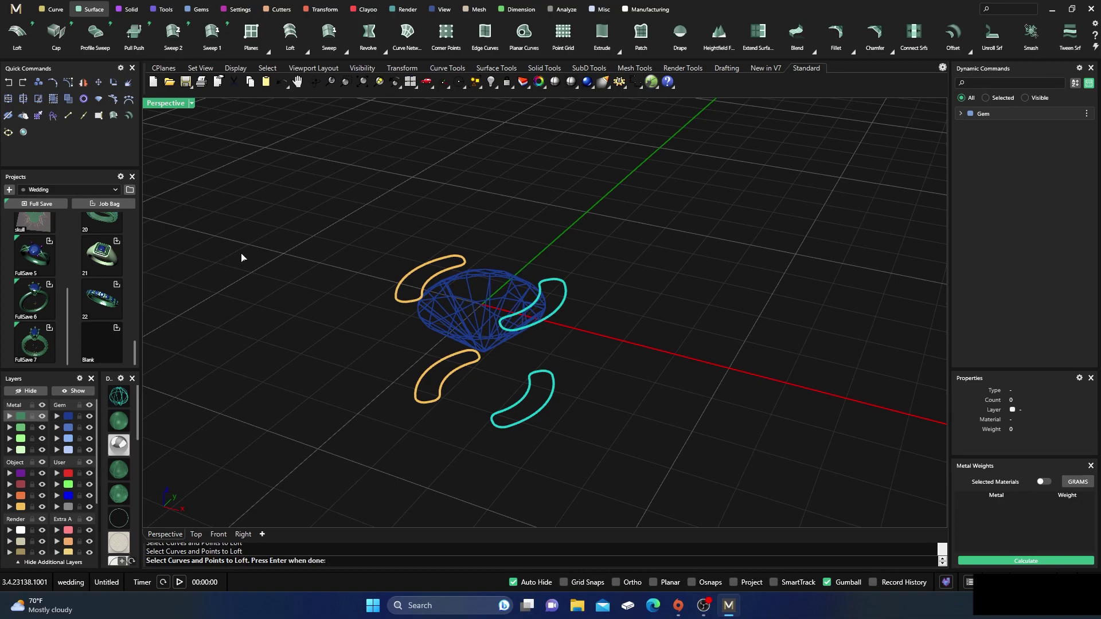
key("Return")
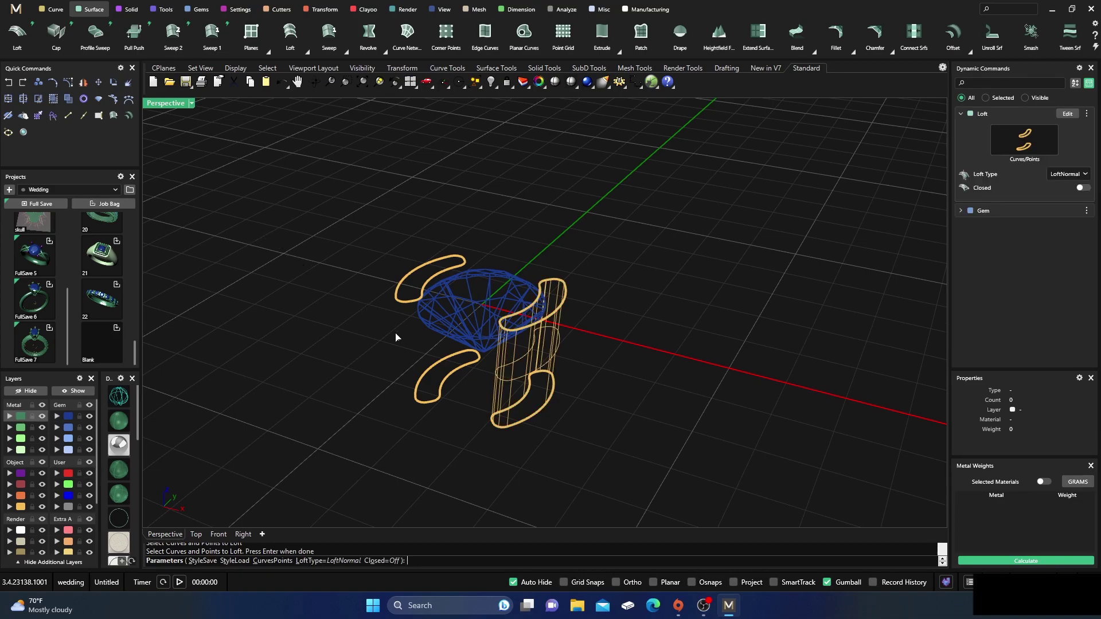
key("Return")
- Loft the upper and lower profiles on the gem's left side with the LoftNormal type, not closed
left_click(405, 305)
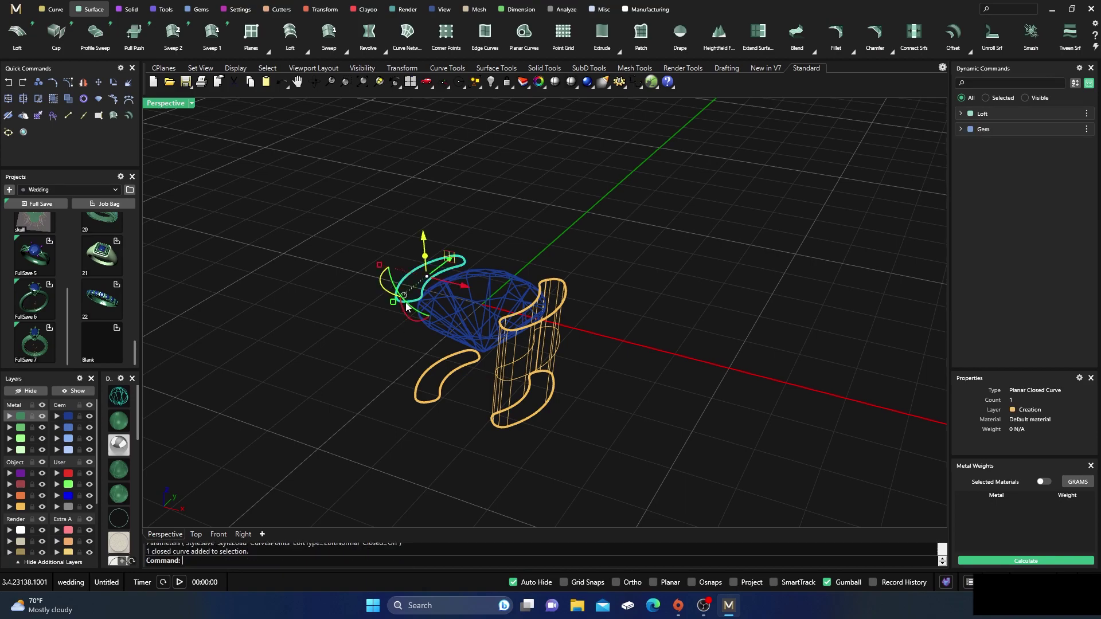
left_click(418, 382)
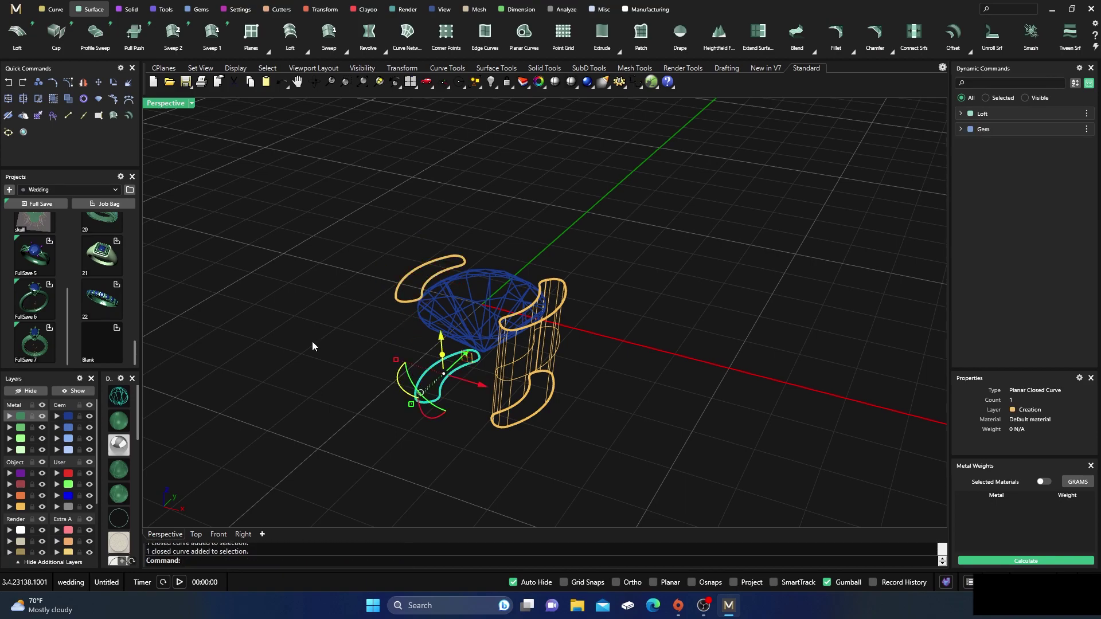
key("Return")
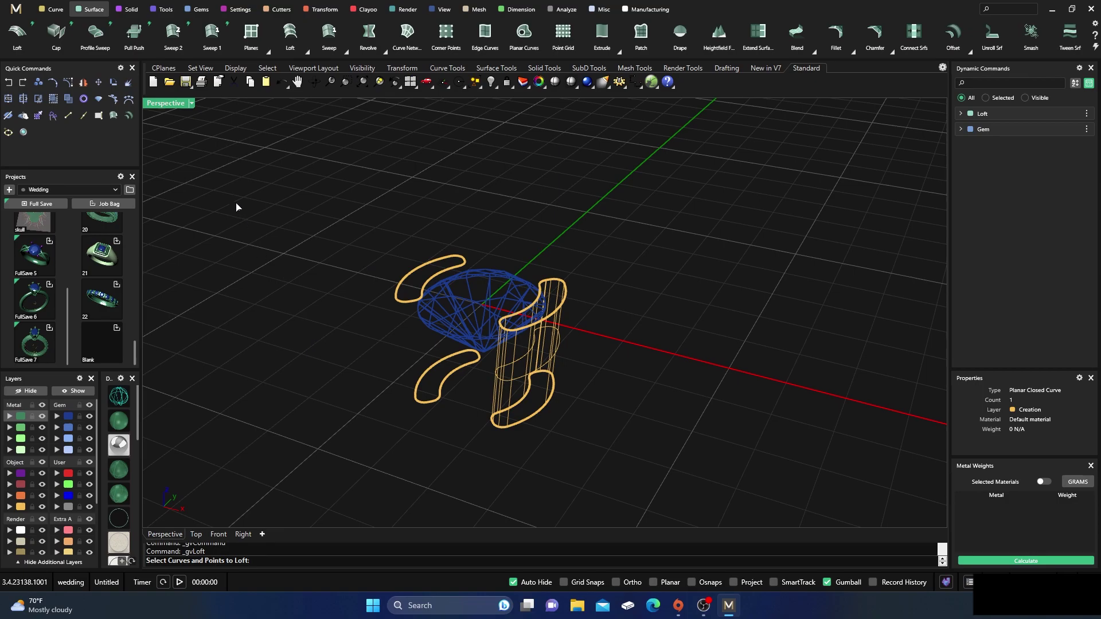
left_click(403, 305)
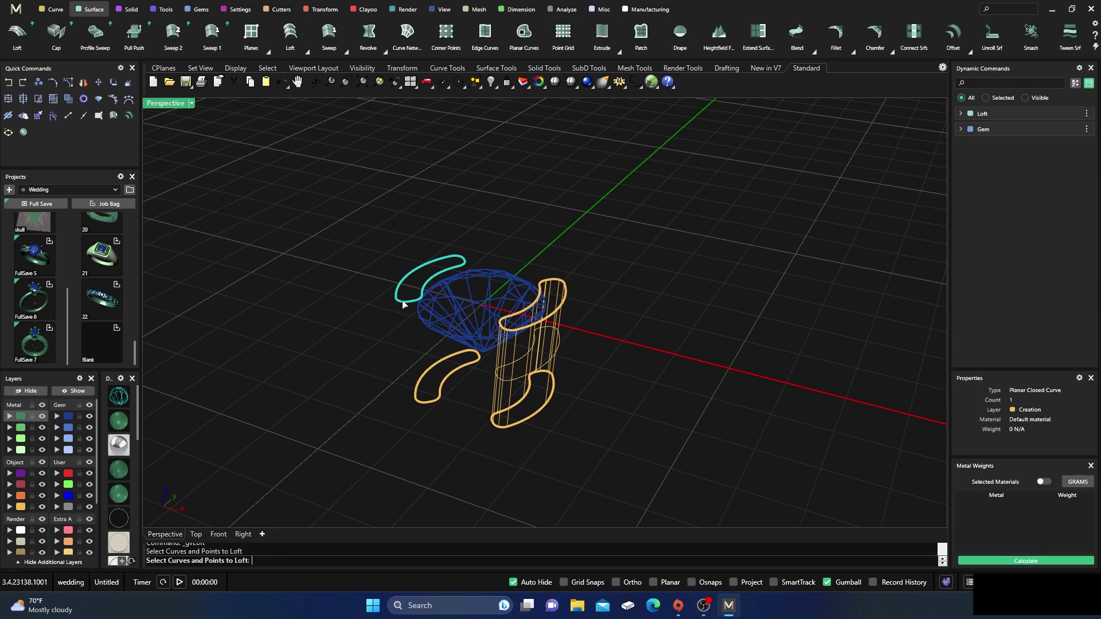
left_click(422, 390)
key("Return")
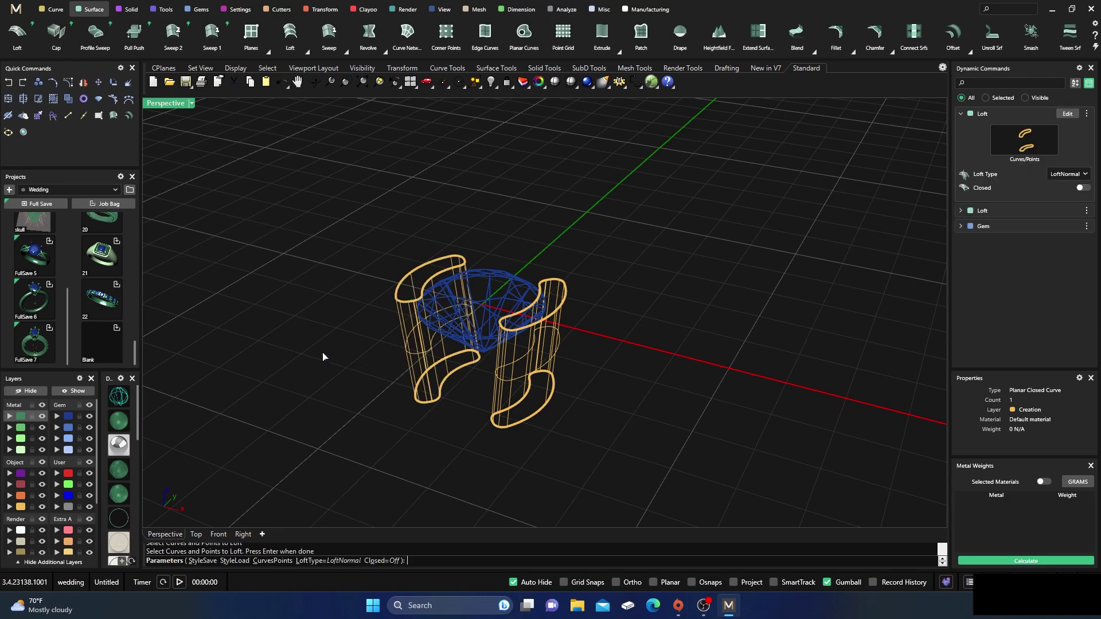
key("Return")
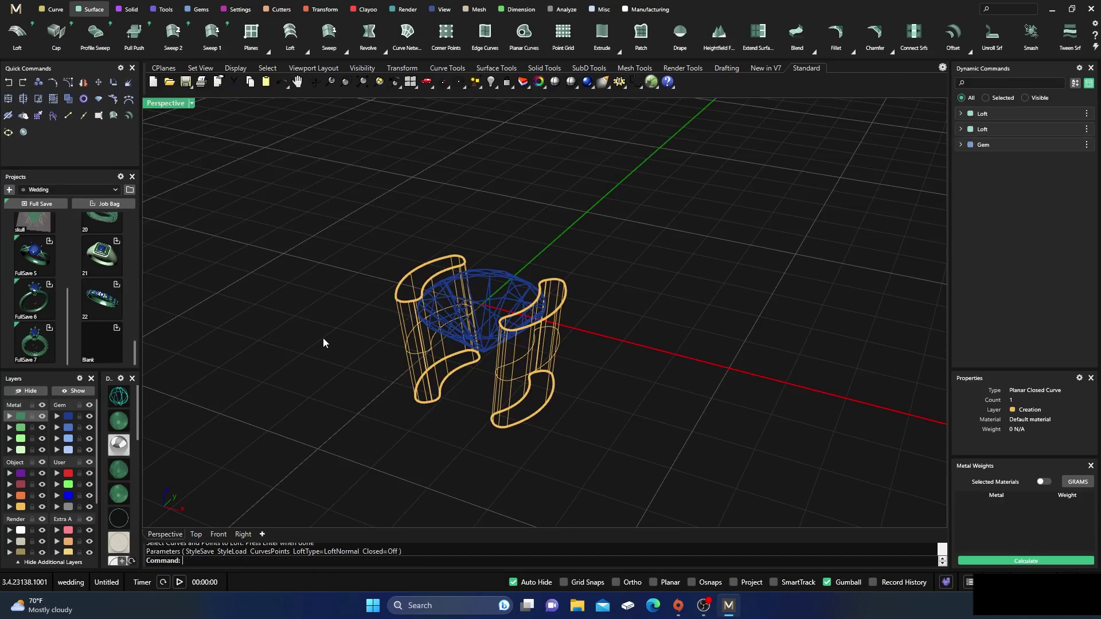
- Assign both lofted walls beside the gem to the Metal 01 layer
left_click(424, 365)
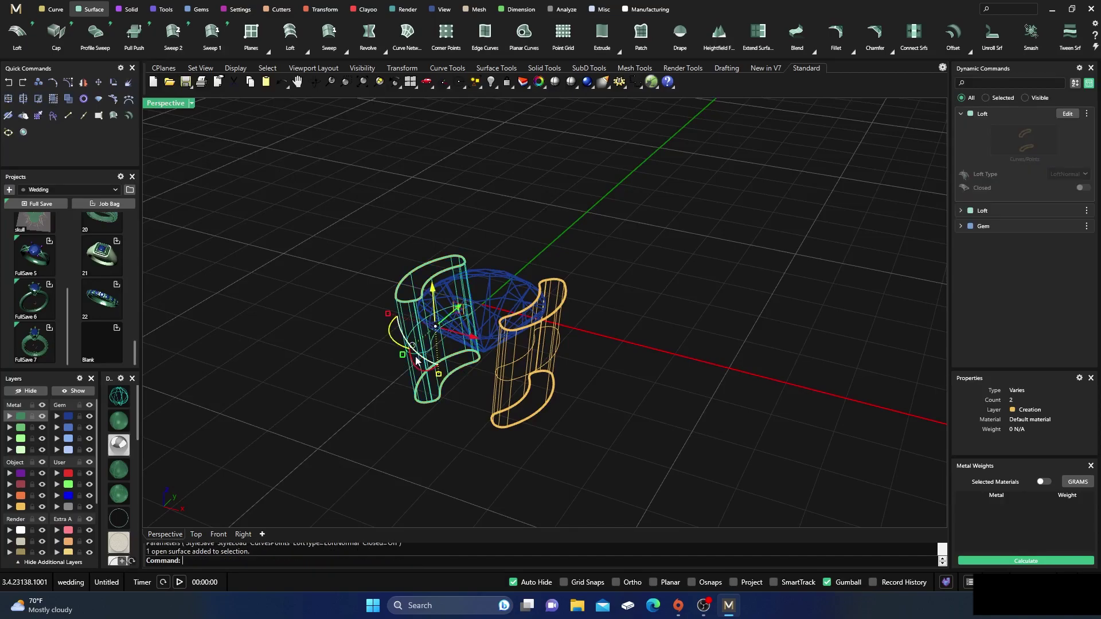
left_click(498, 370)
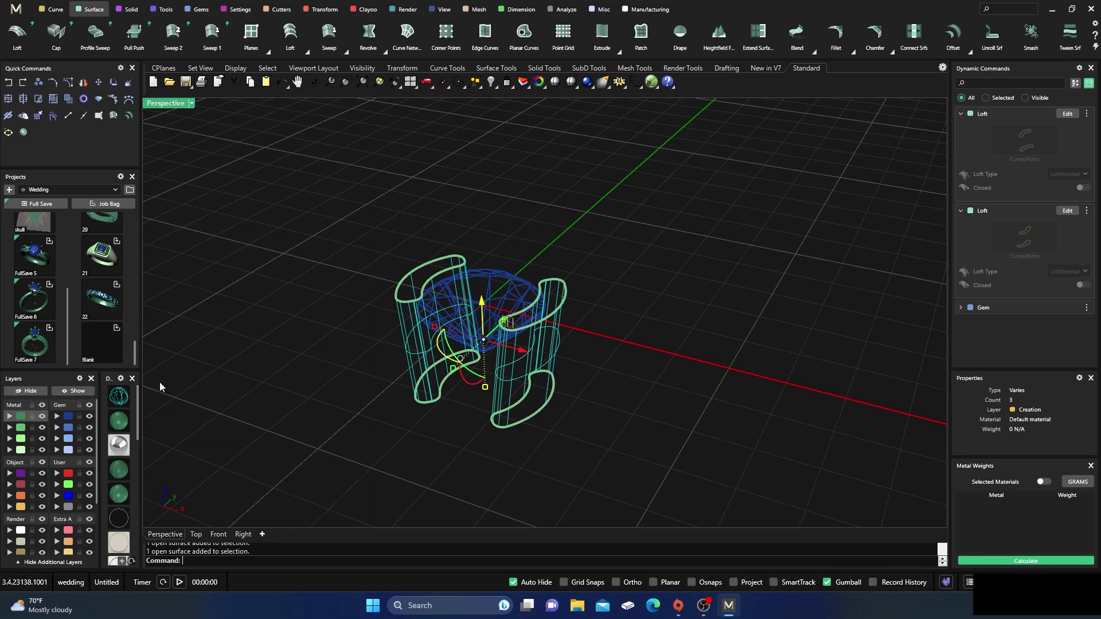
left_click(26, 417)
key("Escape")
mouse_move(356, 319)
right_mouse_down()
mouse_move(356, 352)
mouse_move(364, 325)
right_mouse_up()
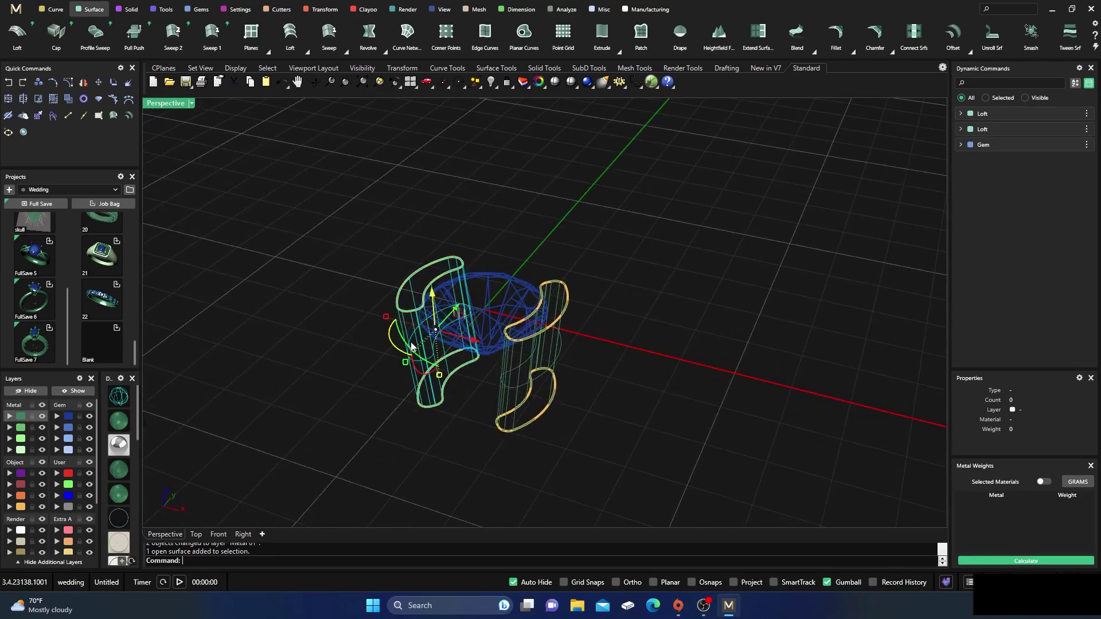
- Cap the open ends of both lofted walls to make them closed solids
left_click(476, 350)
left_click(537, 352)
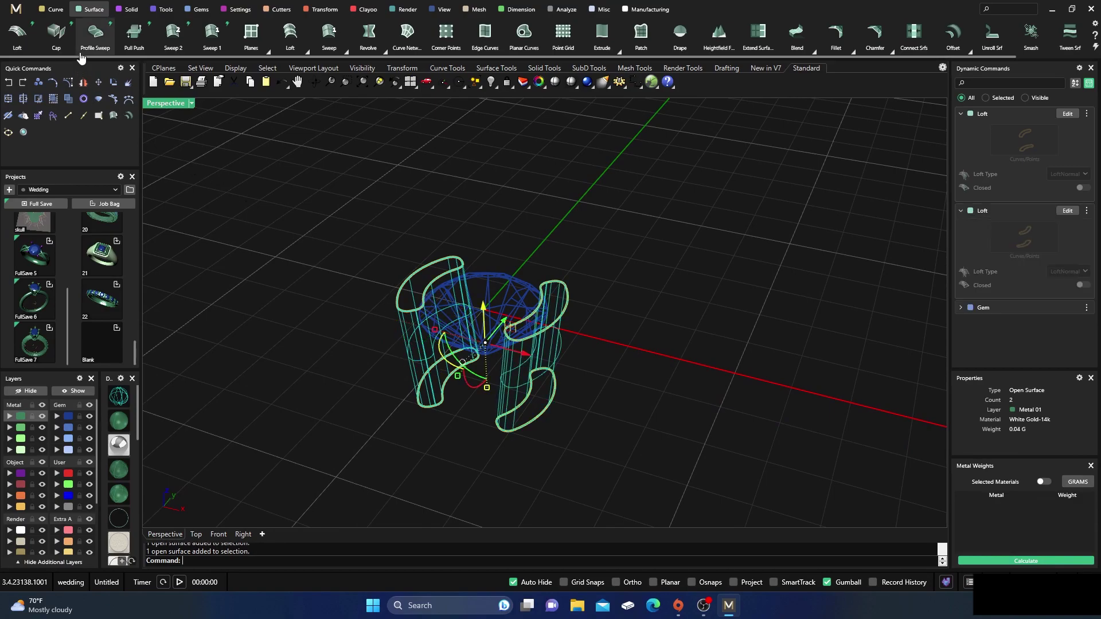
left_click(57, 38)
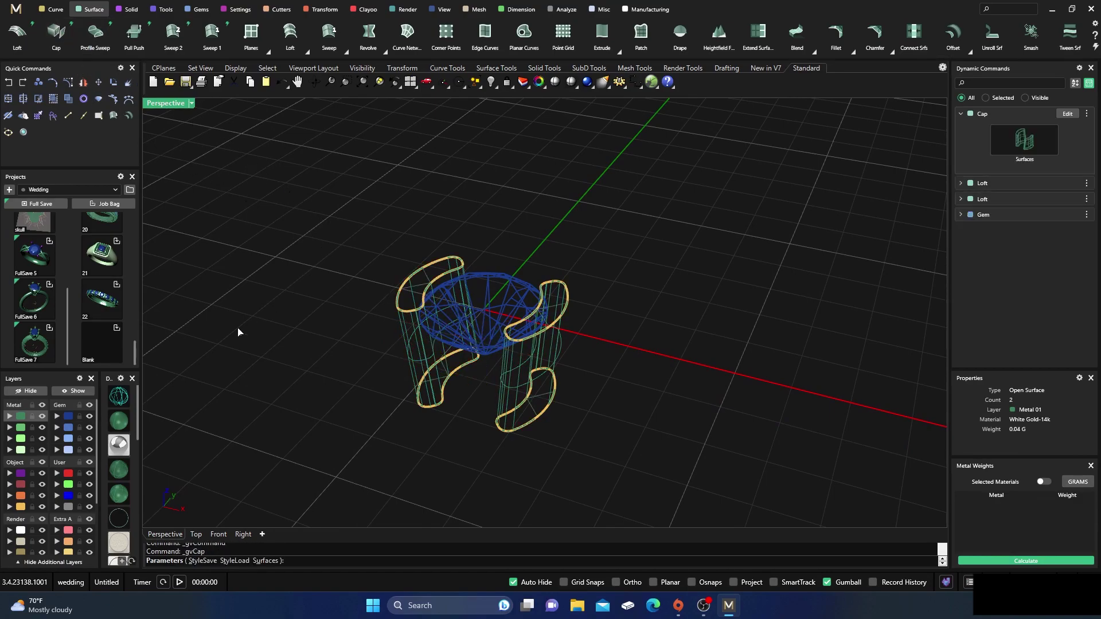
right_click(163, 393)
mouse_move(337, 311)
right_mouse_down()
mouse_move(334, 329)
mouse_move(377, 220)
mouse_move(373, 317)
mouse_move(561, 293)
right_mouse_up()
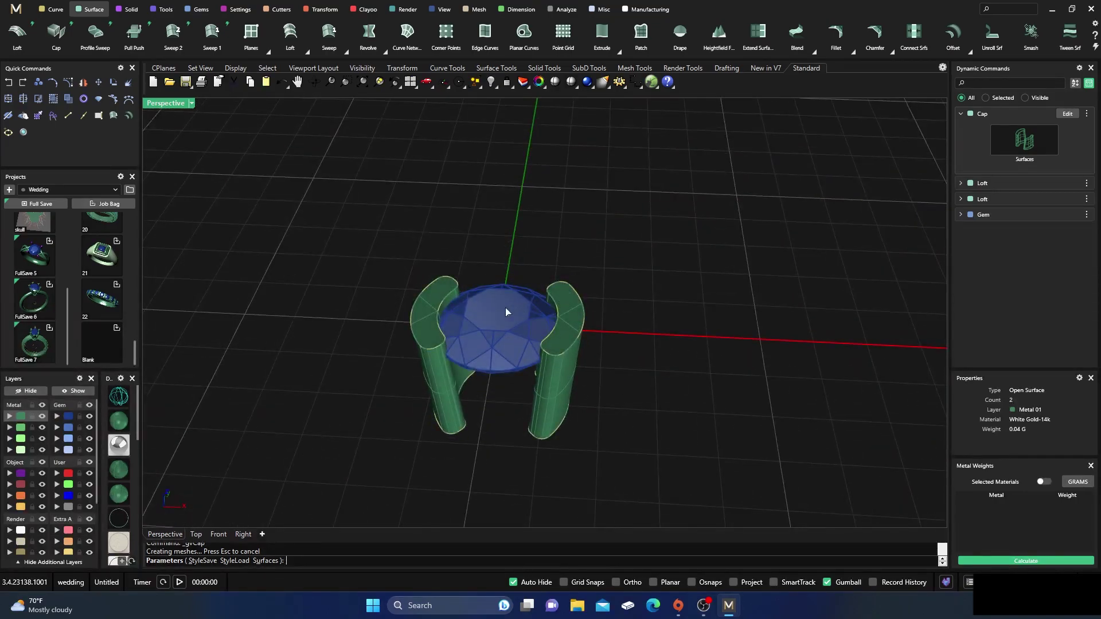
right_click_drag(477, 281, 489, 305)
scroll(499, 353, "up", 2)
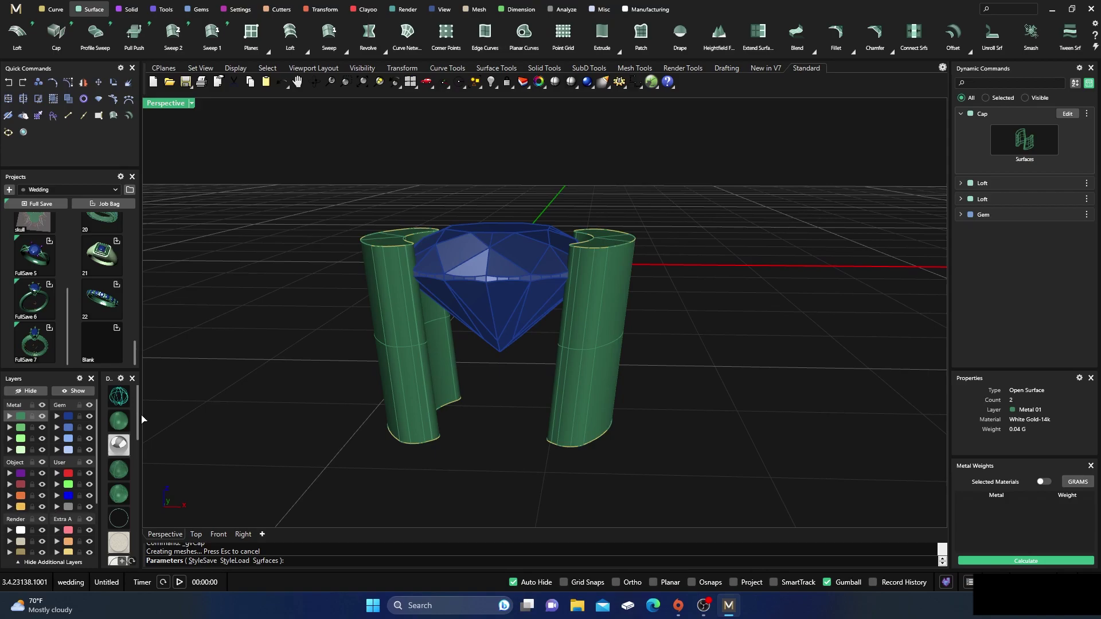
right_click(273, 344)
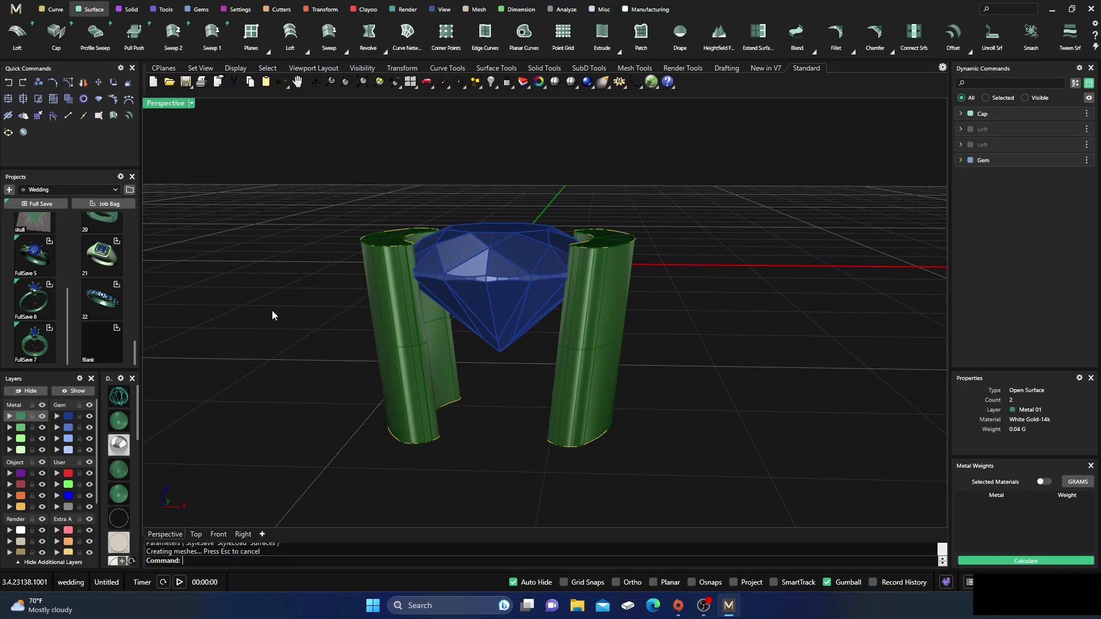
- Move the four wall profile curves from the Creation layer to the User 04 layer and hide that layer
left_click(25, 507)
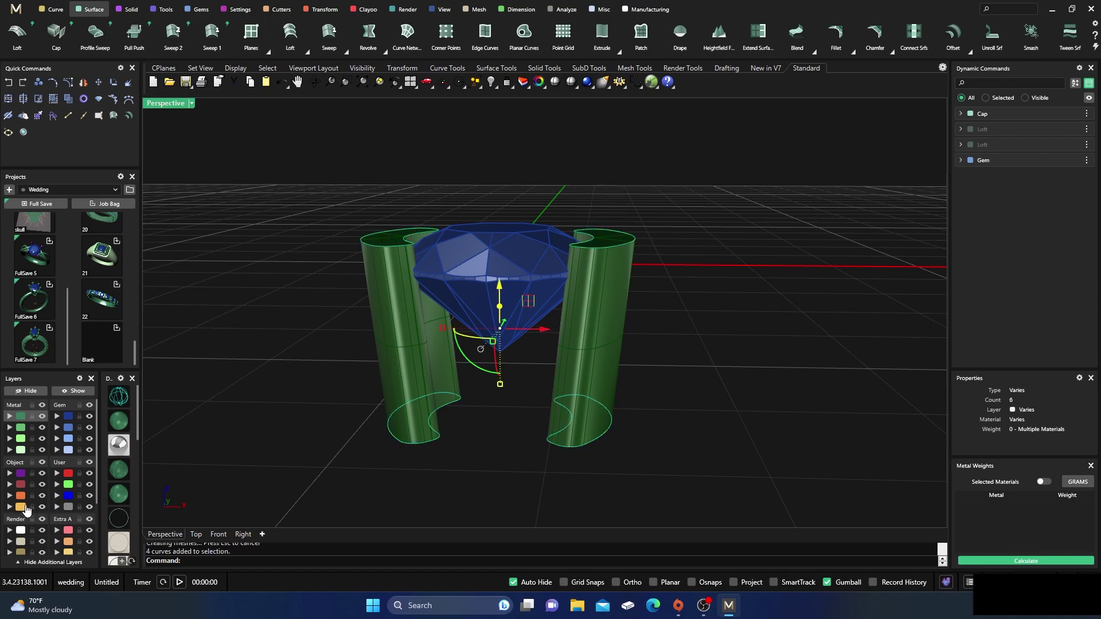
left_click(56, 508)
left_click(252, 286)
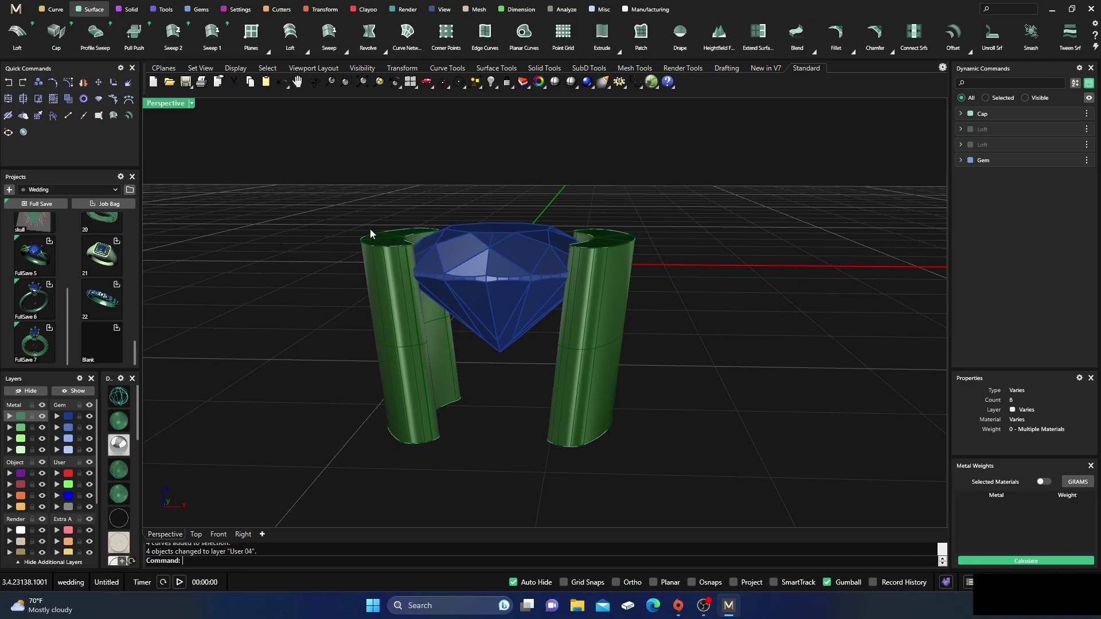
scroll(474, 208, "down", 4)
right_click_drag(473, 208, 539, 303)
scroll(539, 303, "up", 3)
left_click(539, 303)
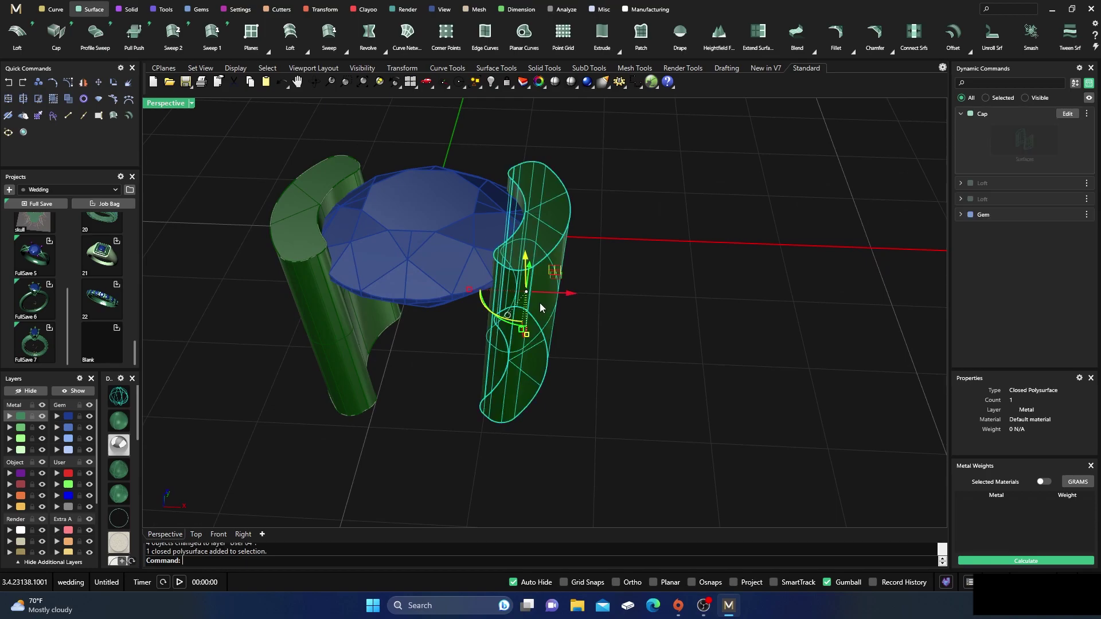
left_click(646, 280)
scroll(640, 282, "down", 2)
right_click_drag(640, 282, 637, 271)
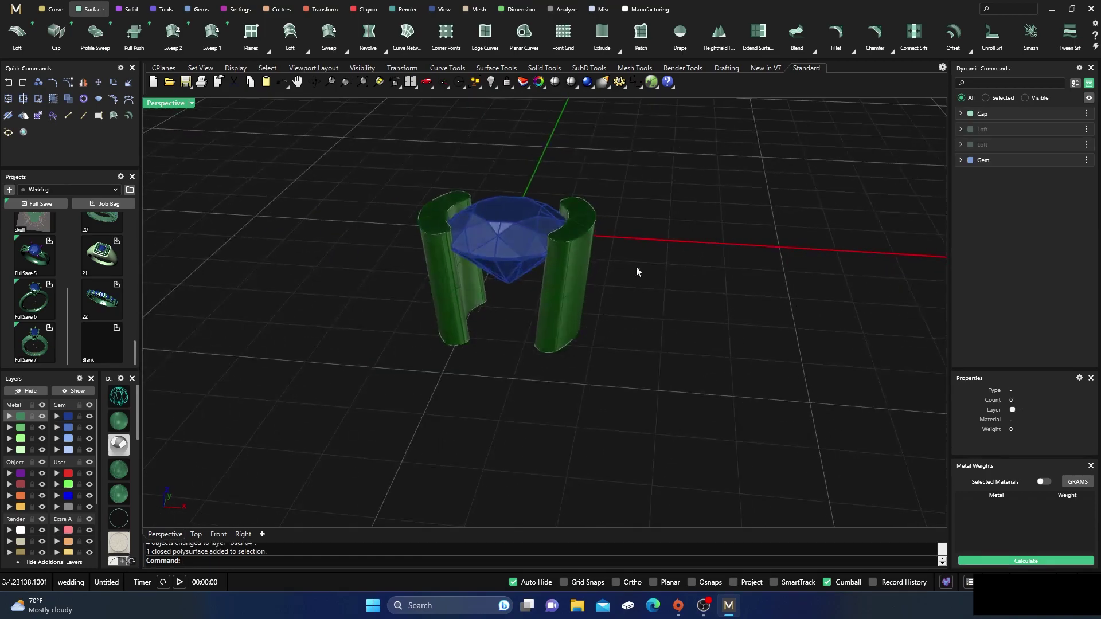
scroll(445, 367, "up", 5)
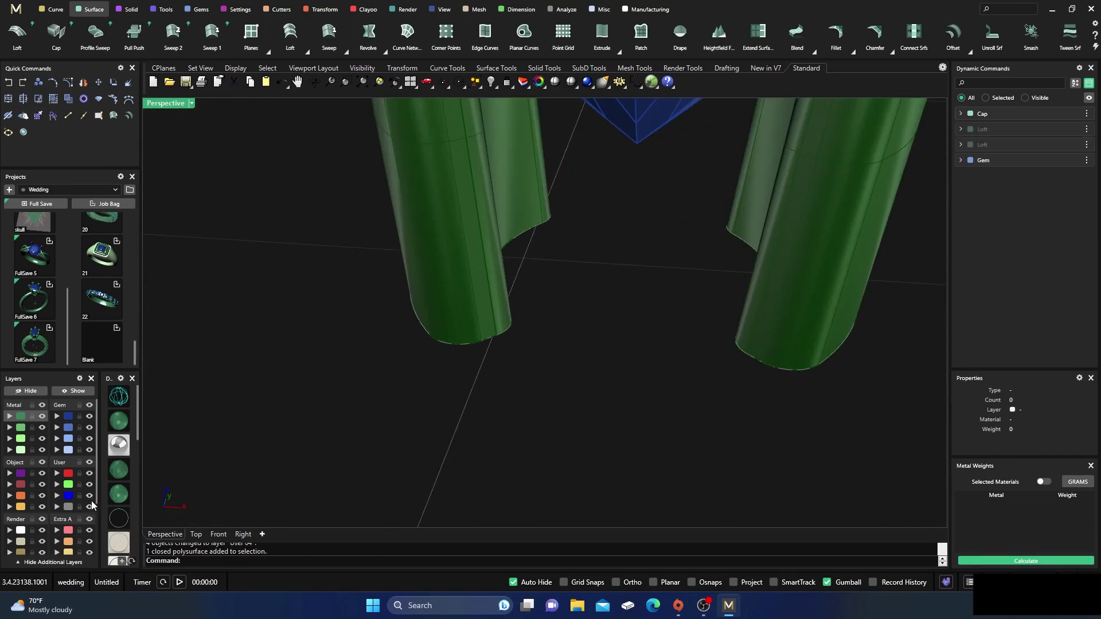
scroll(417, 308, "down", 5)
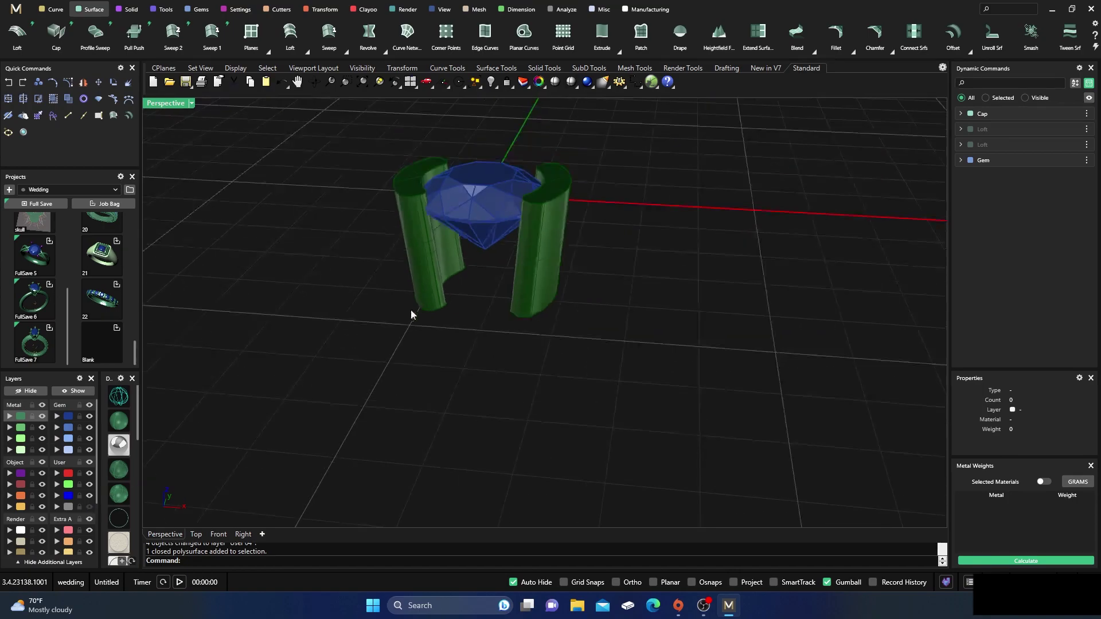
- Add an Under Bezel to the gem with a position of -0.56 and a height of 1.4 mm
left_click(475, 215)
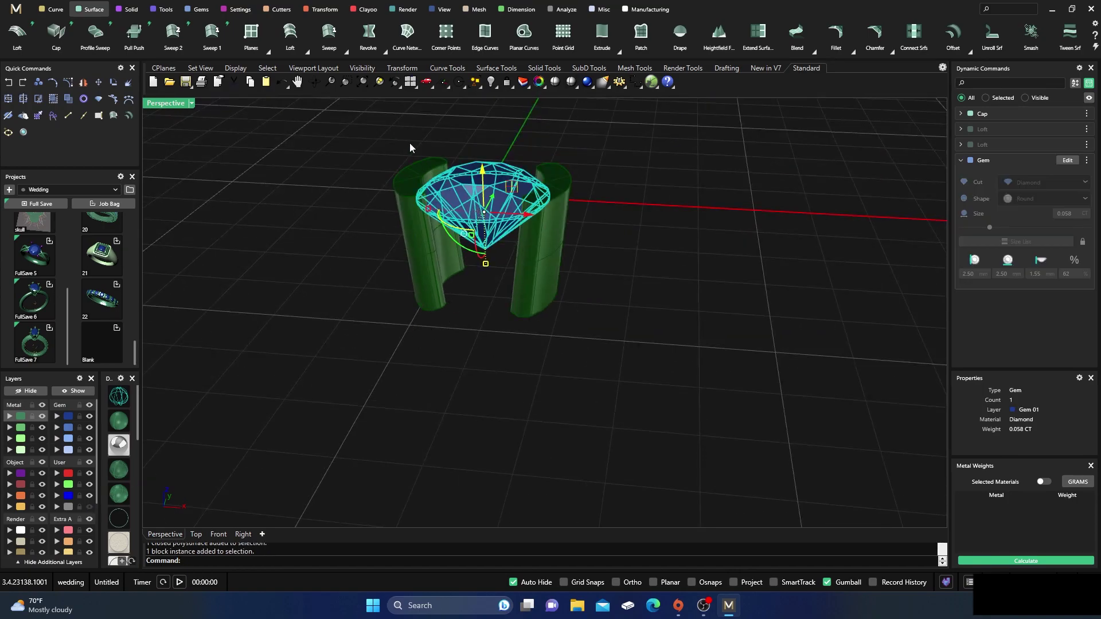
left_click(237, 10)
left_click(407, 36)
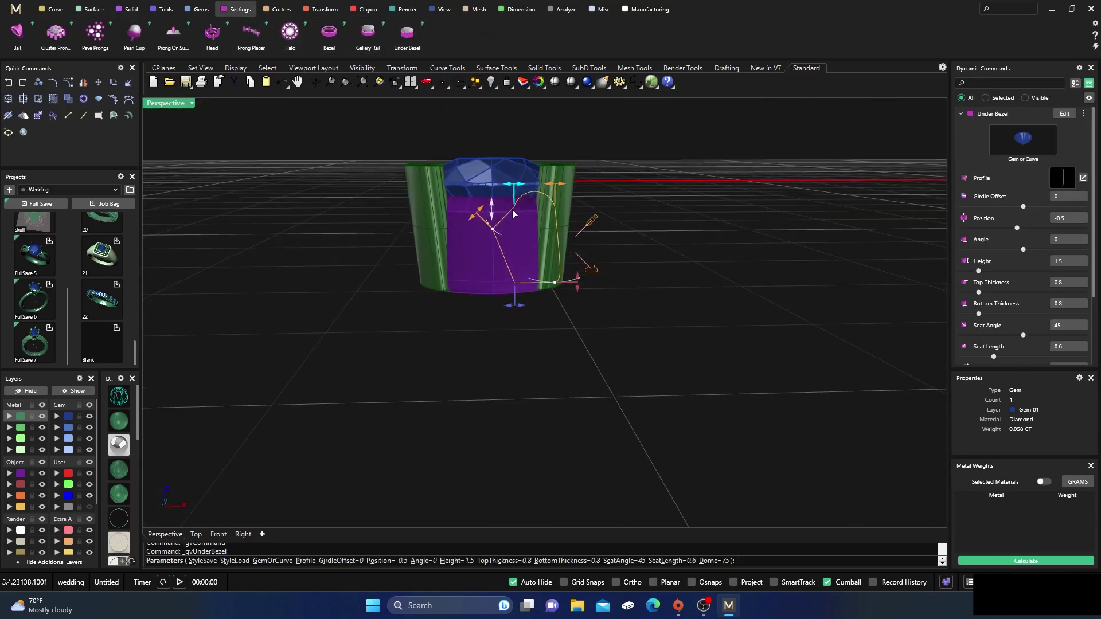
scroll(513, 220, "up", 4)
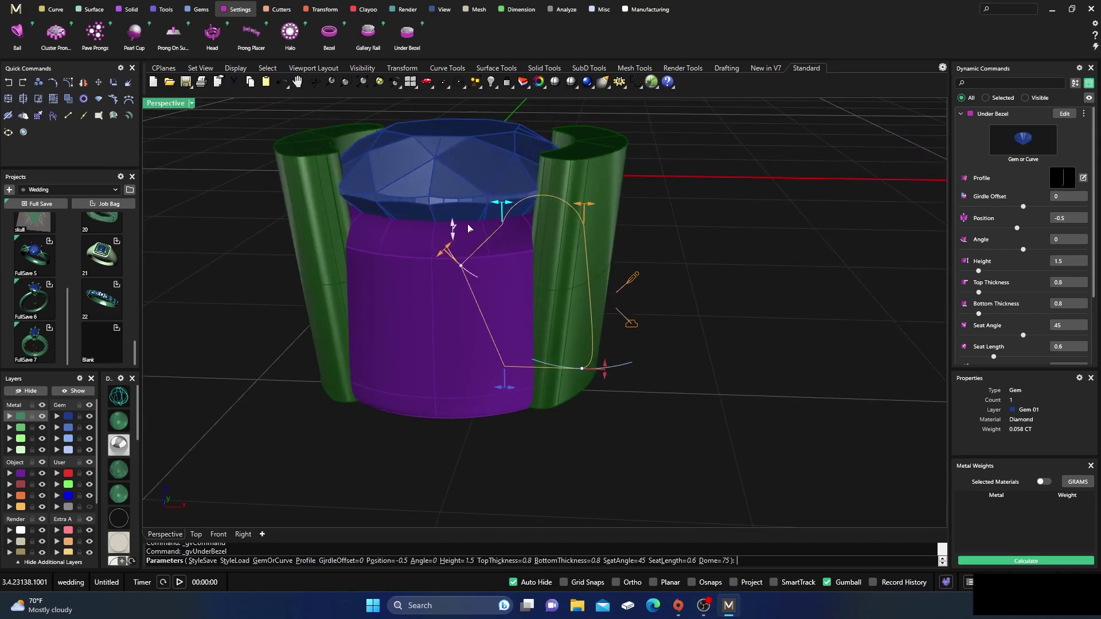
left_click_drag(453, 231, 457, 240)
right_click_drag(467, 322, 487, 286)
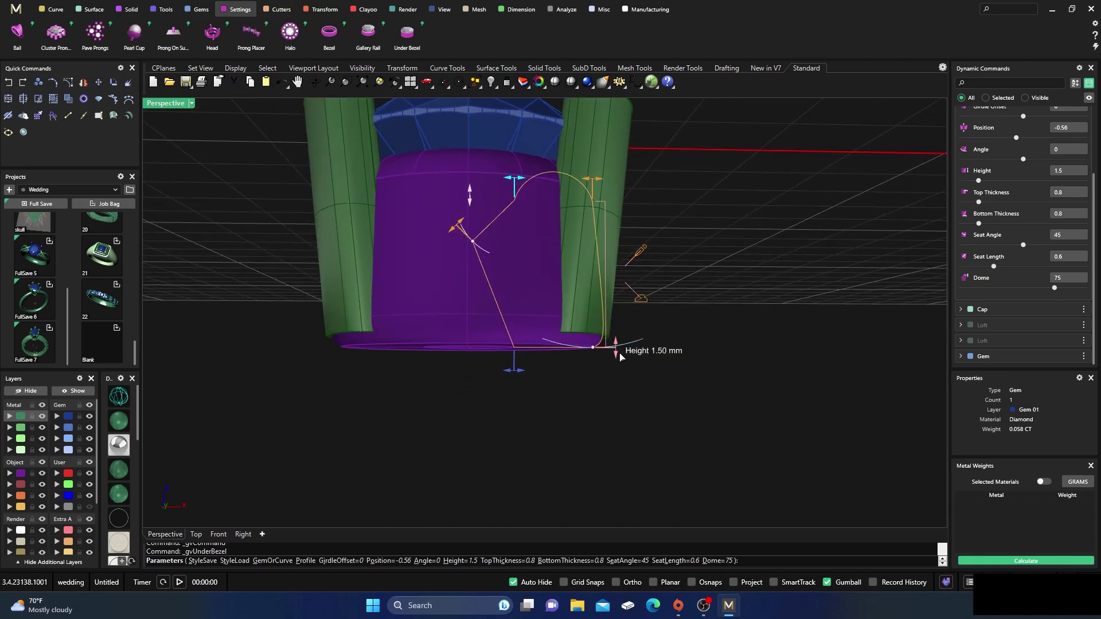
left_click_drag(618, 356, 615, 342)
right_click_drag(337, 383, 262, 421)
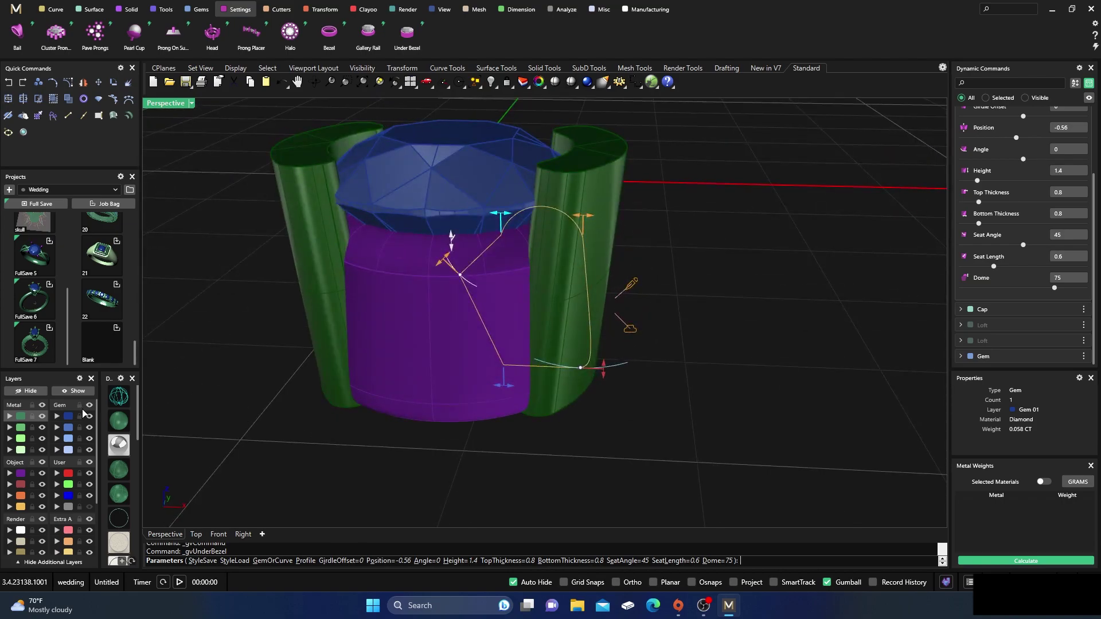
- Hide the Gem 01 layer and set the under bezel's top thickness to 0.59, bottom thickness to 0.51 and seat angle to 0
left_click(90, 416)
right_click_drag(308, 271, 476, 310)
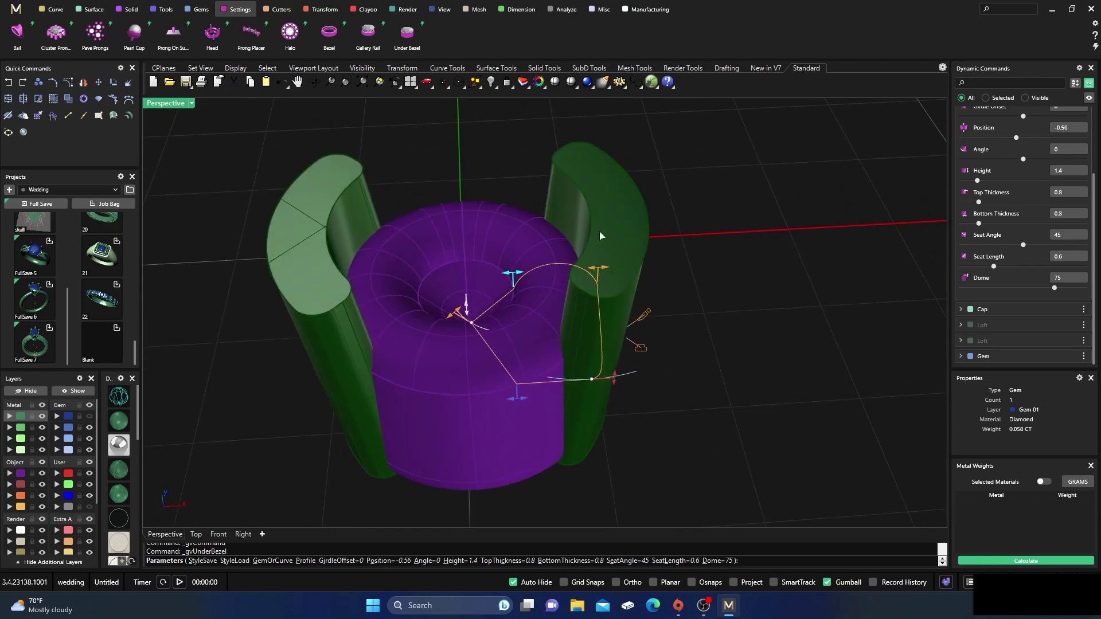
right_click_drag(600, 232, 564, 290)
scroll(499, 311, "up", 5)
mouse_move(498, 311)
left_click_drag(496, 311, 546, 325)
mouse_move(550, 275)
left_click_drag(551, 275, 581, 278)
mouse_move(549, 363)
left_click_drag(549, 363, 583, 363)
mouse_move(573, 321)
left_click_drag(576, 315, 580, 318)
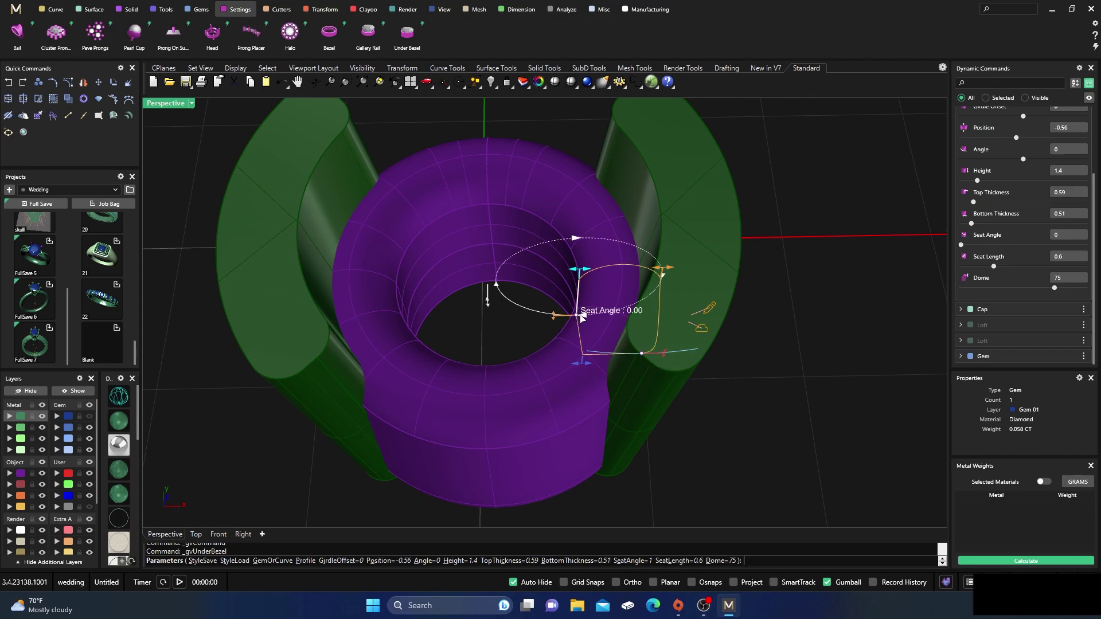
- Show the Gem 01 layer again and accept the under bezel
right_click_drag(507, 293, 498, 238)
scroll(498, 230, "down", 2)
right_click_drag(418, 381, 426, 309)
left_click(89, 417)
right_click_drag(245, 356, 246, 393)
key("Return")
scroll(353, 356, "down", 2)
right_click_drag(346, 388, 381, 355)
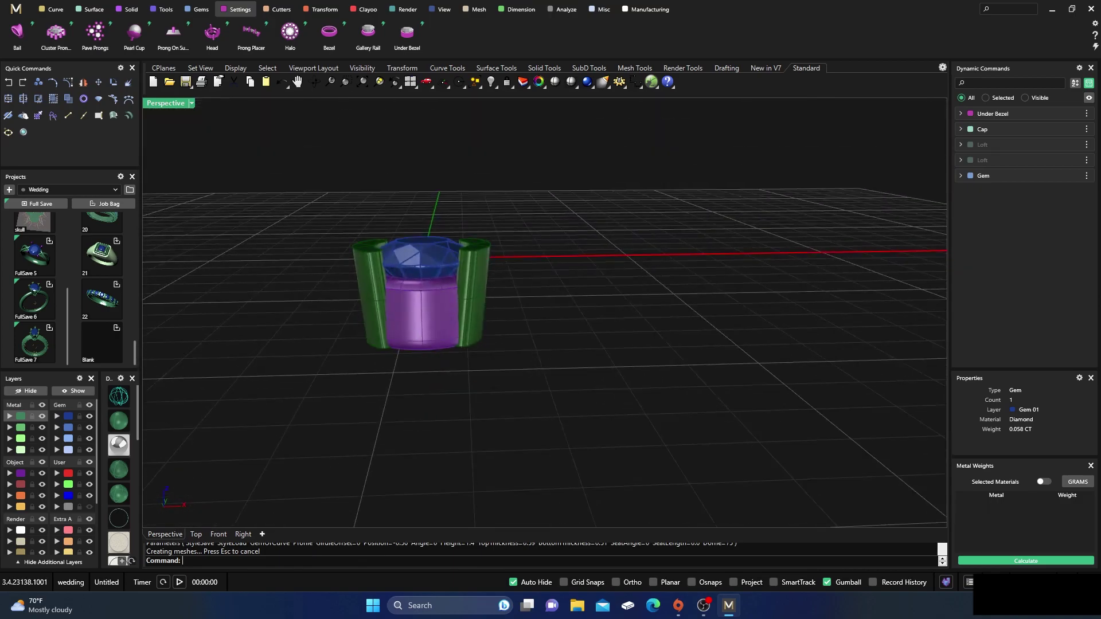
- Reopen the under bezel for editing and taper it inward with an angle of -11
left_click(414, 325)
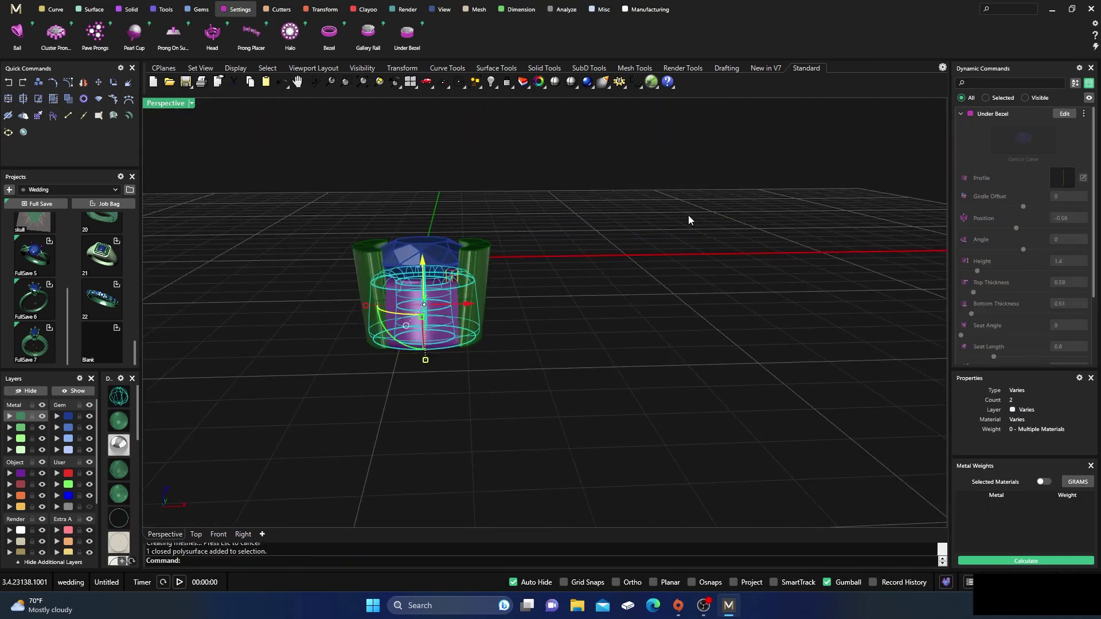
left_click(1064, 113)
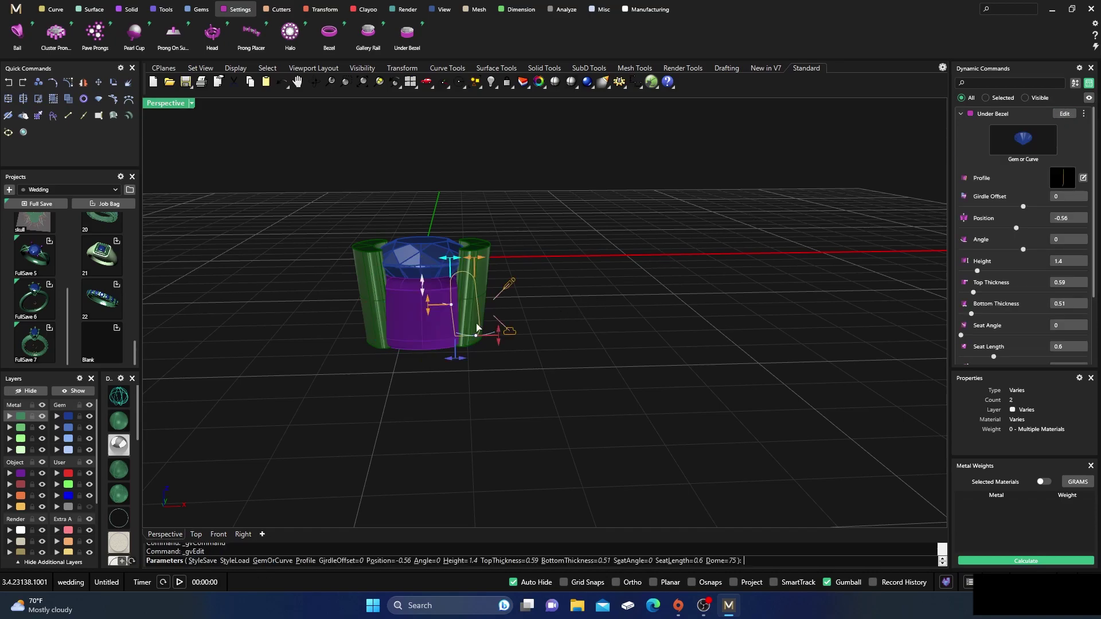
scroll(476, 328, "up", 4)
mouse_move(482, 347)
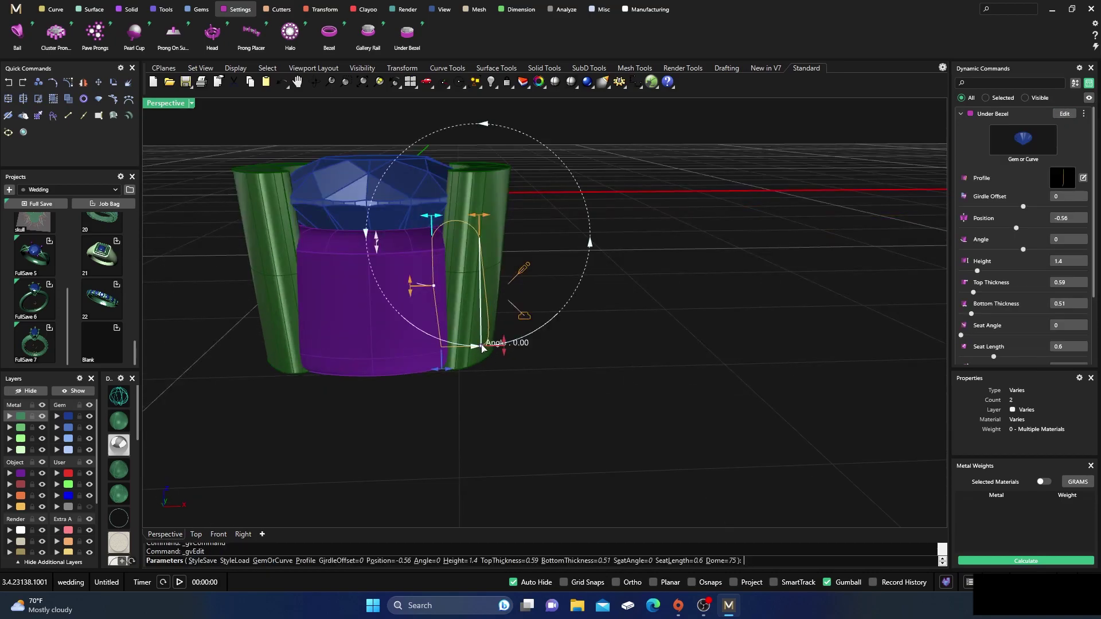
left_click_drag(482, 346, 481, 347)
left_click_drag(474, 347, 462, 341)
right_click_drag(462, 342, 648, 256)
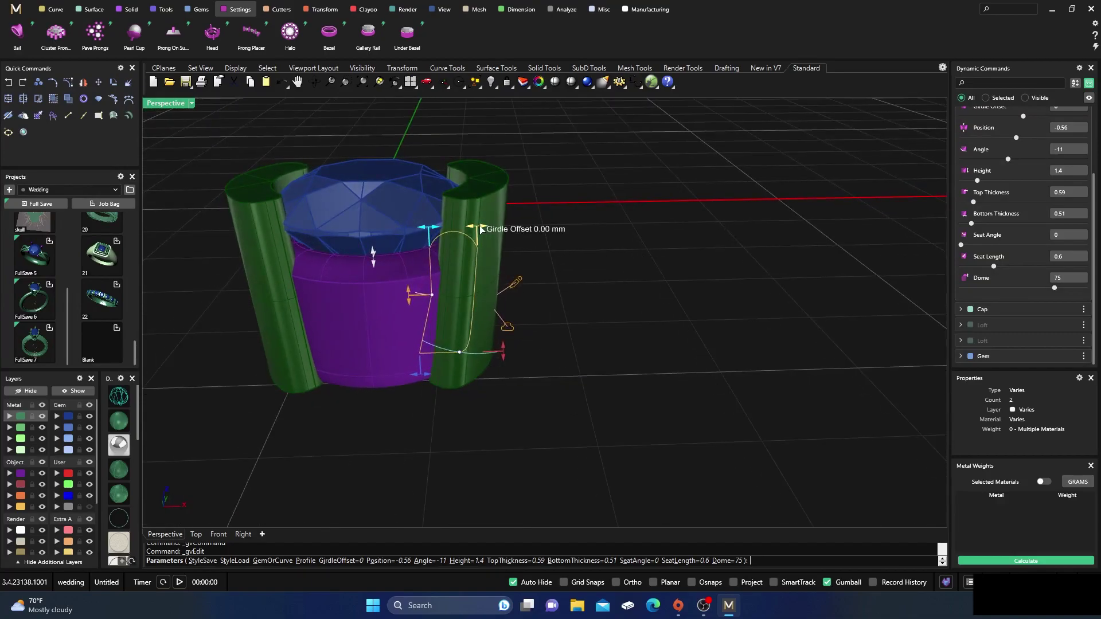
- Set the under bezel's girdle offset to -0.08 mm and accept the edit
left_click_drag(478, 228, 481, 230)
mouse_move(569, 236)
right_mouse_down()
mouse_move(607, 327)
mouse_move(599, 365)
mouse_move(587, 230)
right_mouse_up()
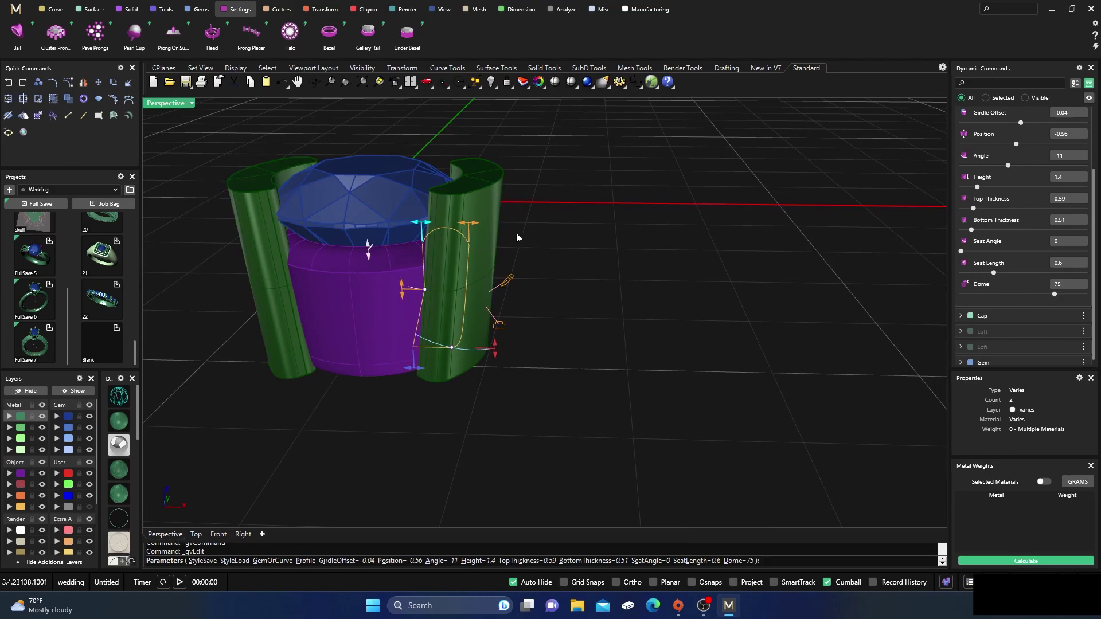
left_click_drag(470, 225, 466, 225)
right_click_drag(536, 209, 593, 274)
scroll(504, 312, "up", 5)
right_click_drag(504, 312, 521, 251)
scroll(617, 239, "down", 5)
right_click_drag(617, 238, 555, 292)
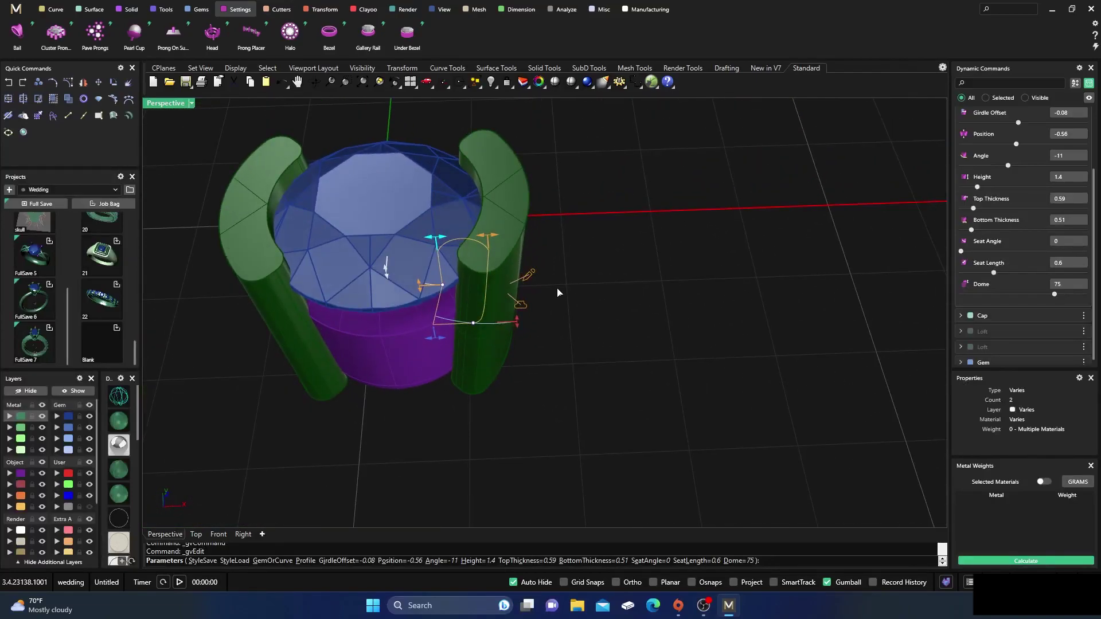
key("Return")
right_click_drag(593, 249, 511, 189)
scroll(570, 235, "down", 5)
scroll(504, 179, "up", 4)
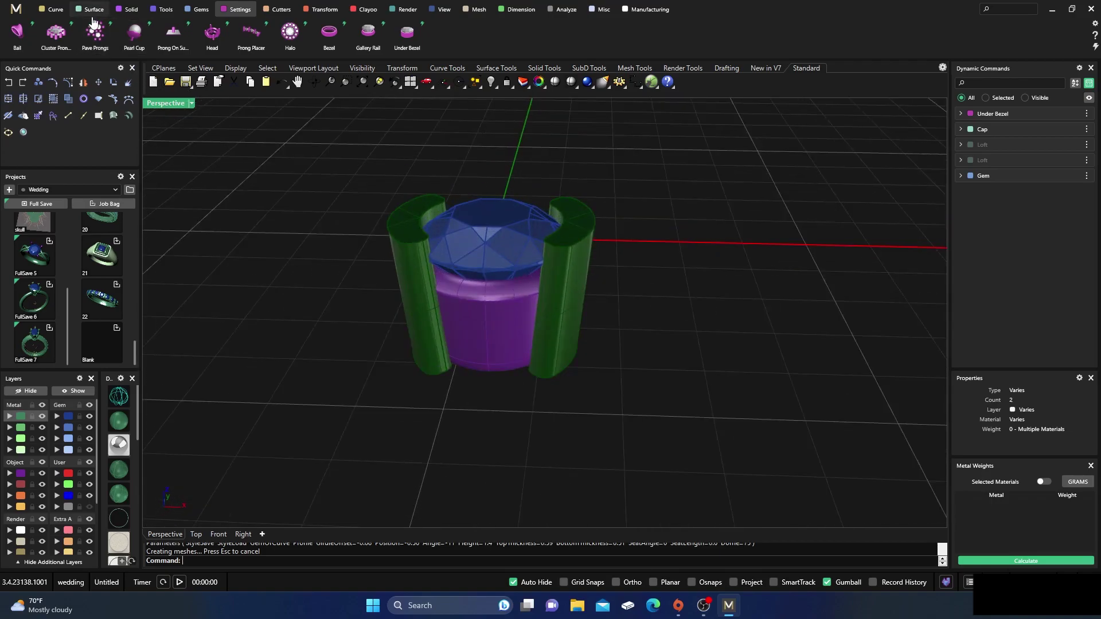
- Boolean union the under bezel as first surface with both holding walls as second surfaces
left_click(131, 10)
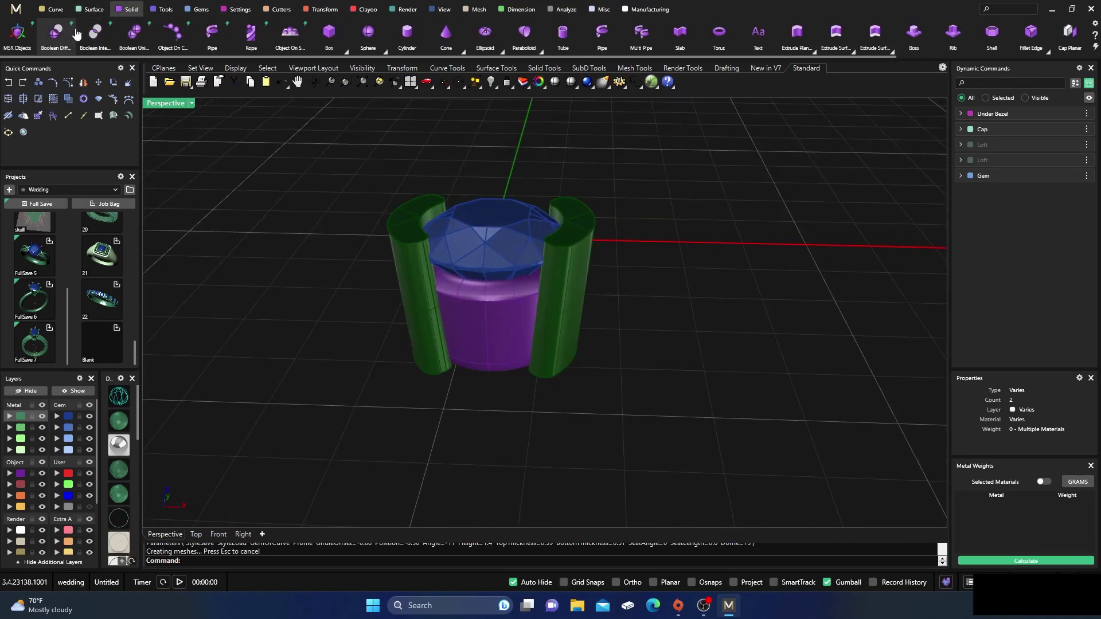
left_click(134, 33)
left_click(493, 347)
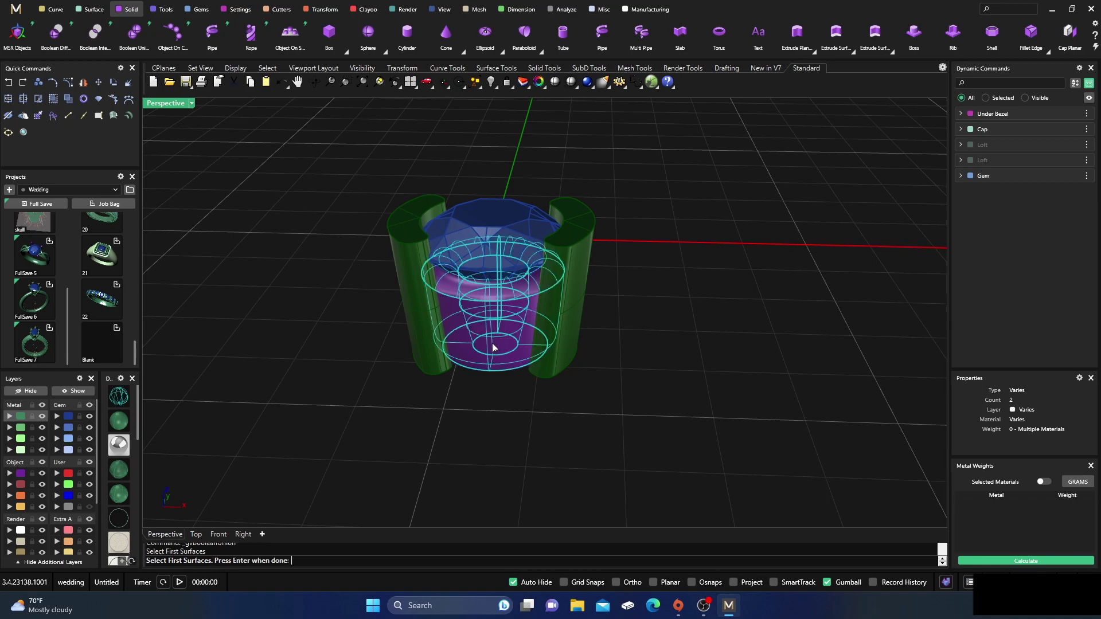
key("Return")
left_click(428, 295)
left_click(575, 317)
key("Return")
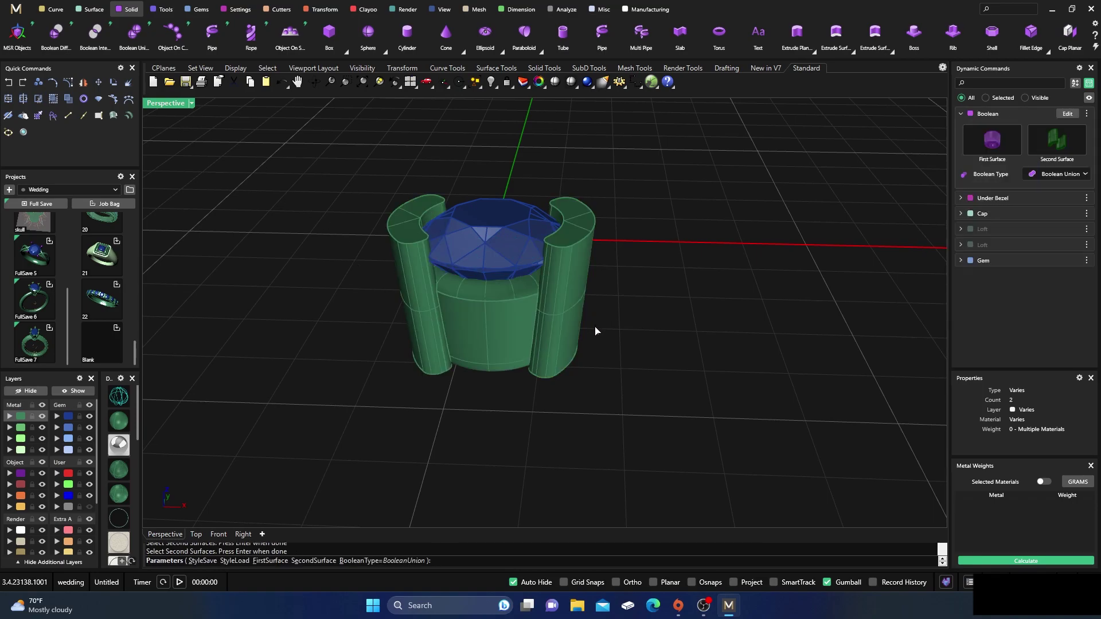
key("Return")
key("Escape")
- Select the united setting at each wall to check whether the walls and under bezel form one object
left_click(405, 264)
left_click(360, 208)
left_click(420, 267)
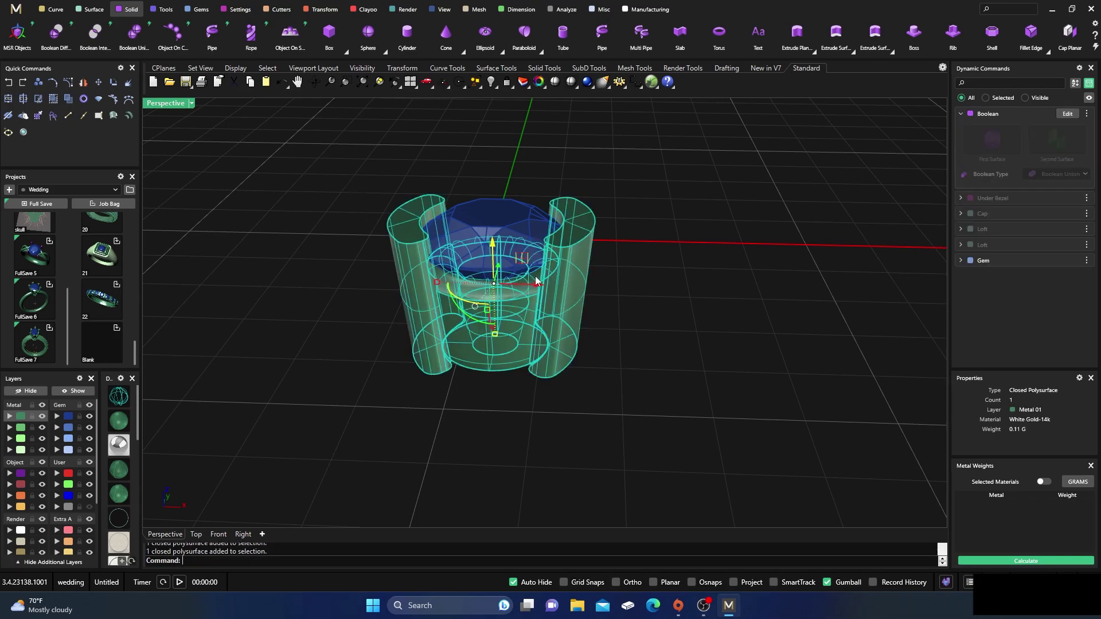
left_click(634, 186)
left_click(576, 279)
left_click(617, 153)
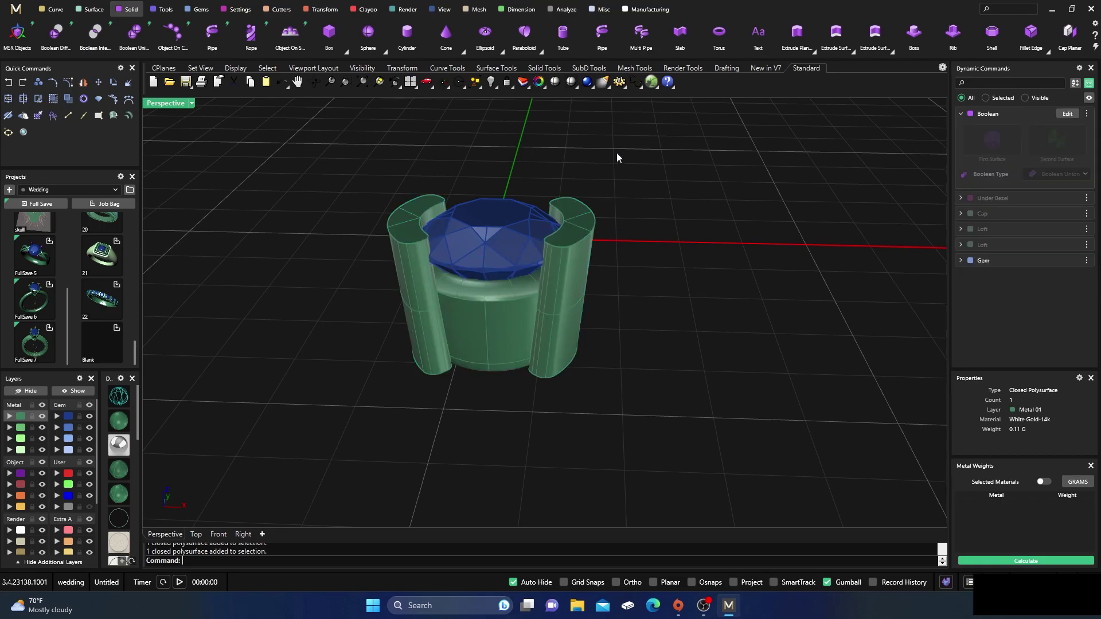
left_click(404, 306)
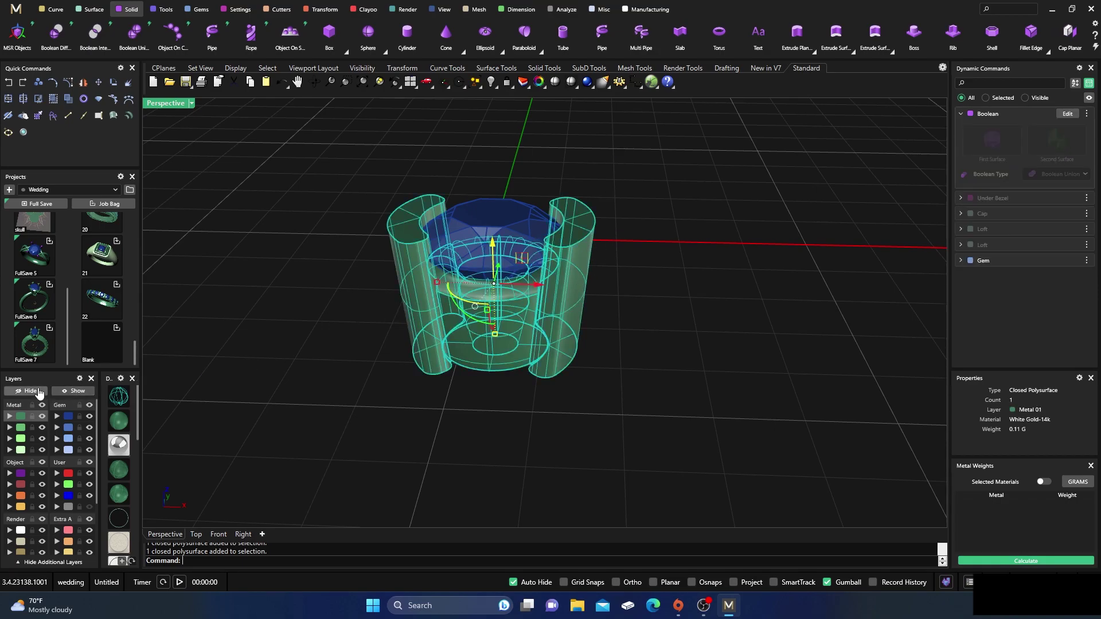
- Hide the united setting and unhide it again to check that it is a single object
left_click(26, 390)
left_click(73, 391)
scroll(256, 266, "down", 8)
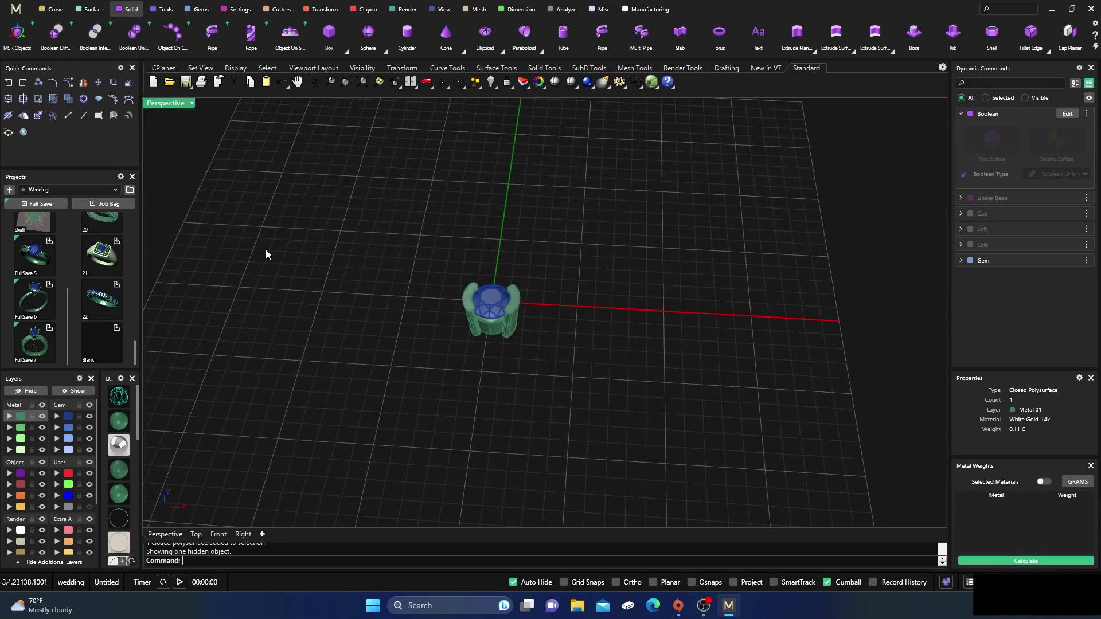
- Create a Ring Rail with finger size US 7
left_click(165, 10)
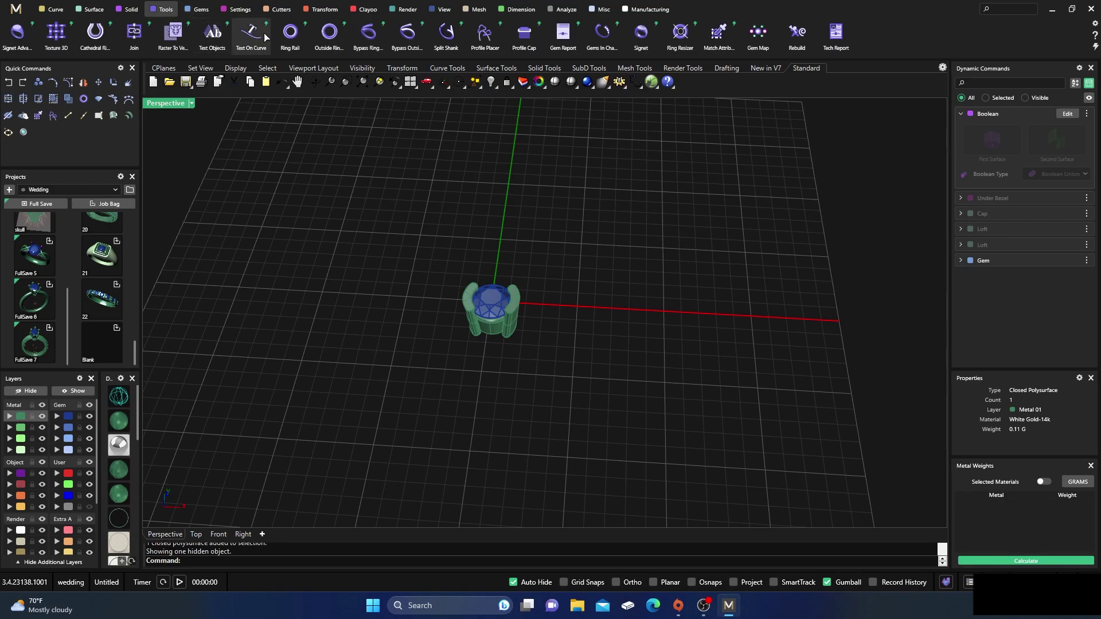
left_click(291, 32)
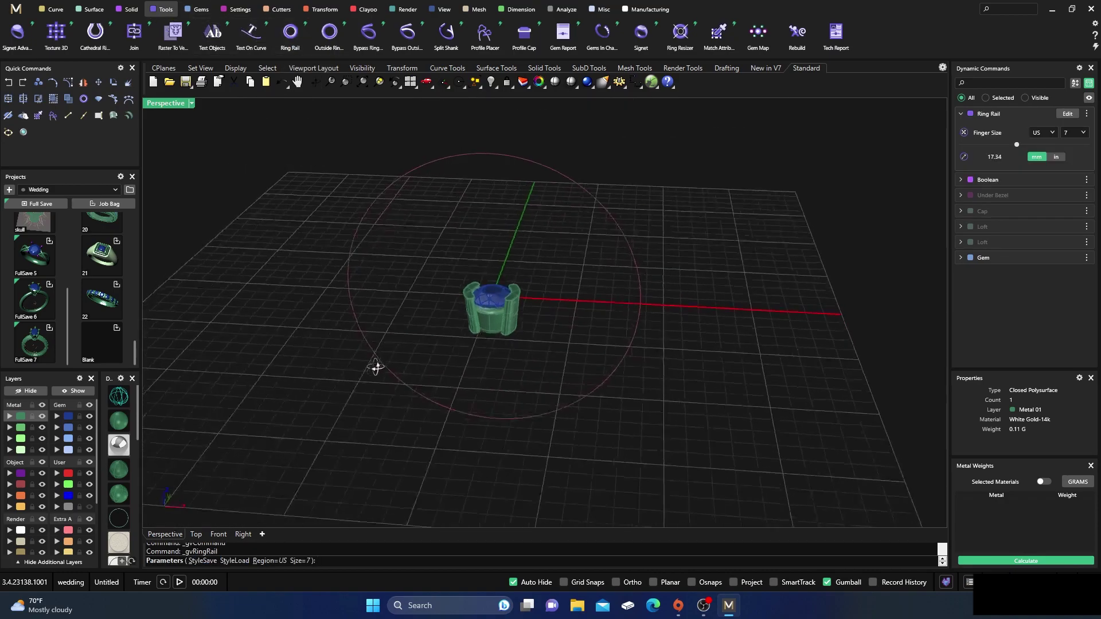
key("Return")
- Offset the ring rail curve outward by 1.9 mm with sharp corners
right_click_drag(367, 407, 380, 395)
scroll(384, 380, "down", 3)
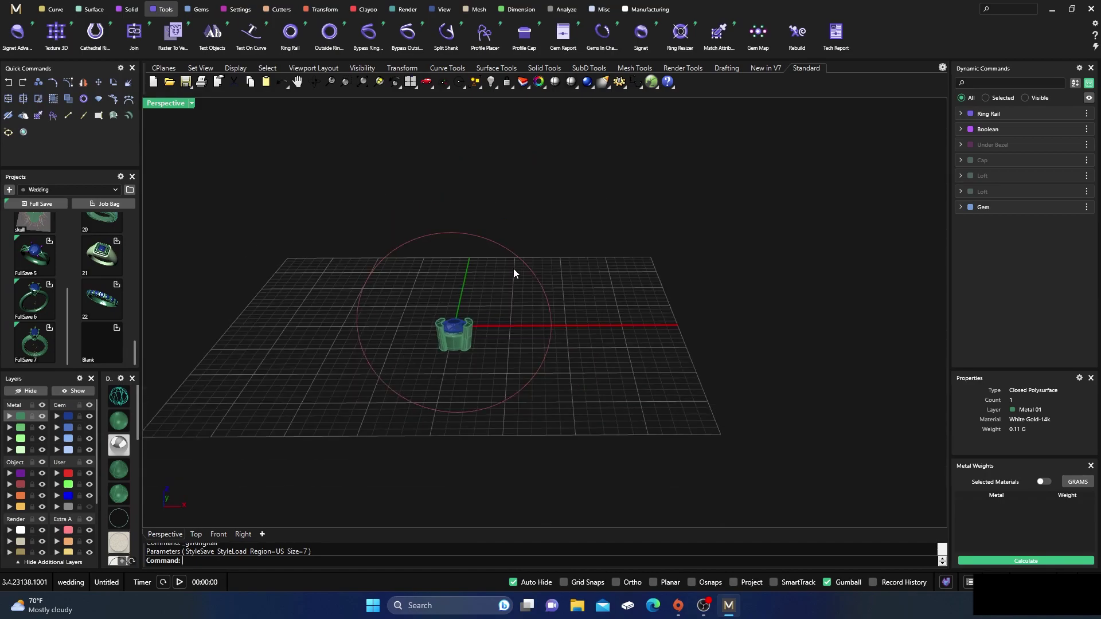
left_click(528, 267, "shift")
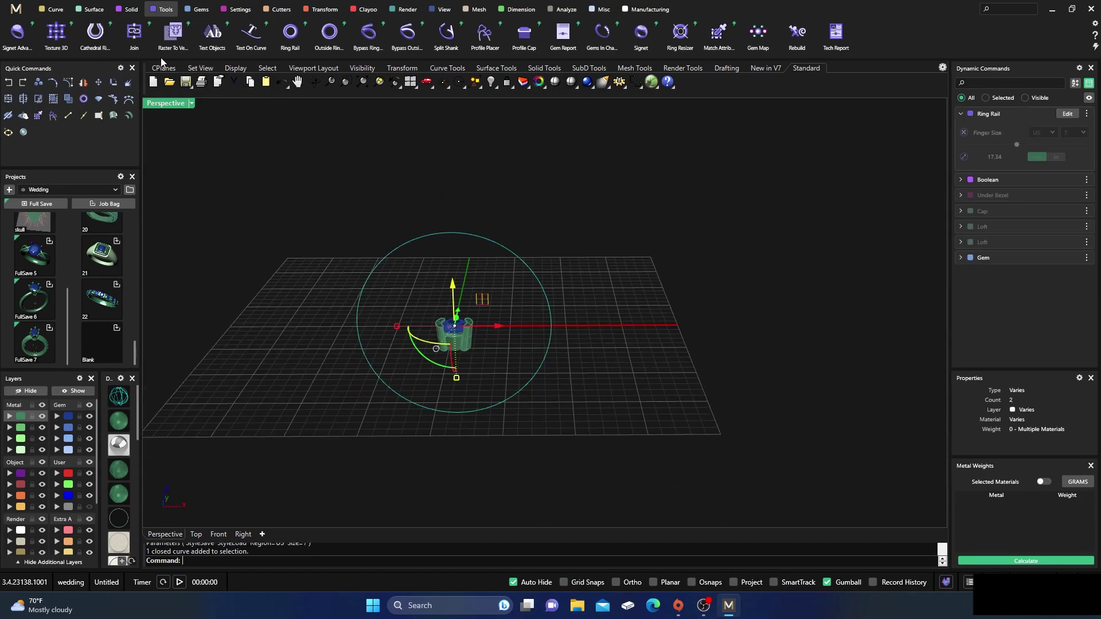
left_click(55, 9)
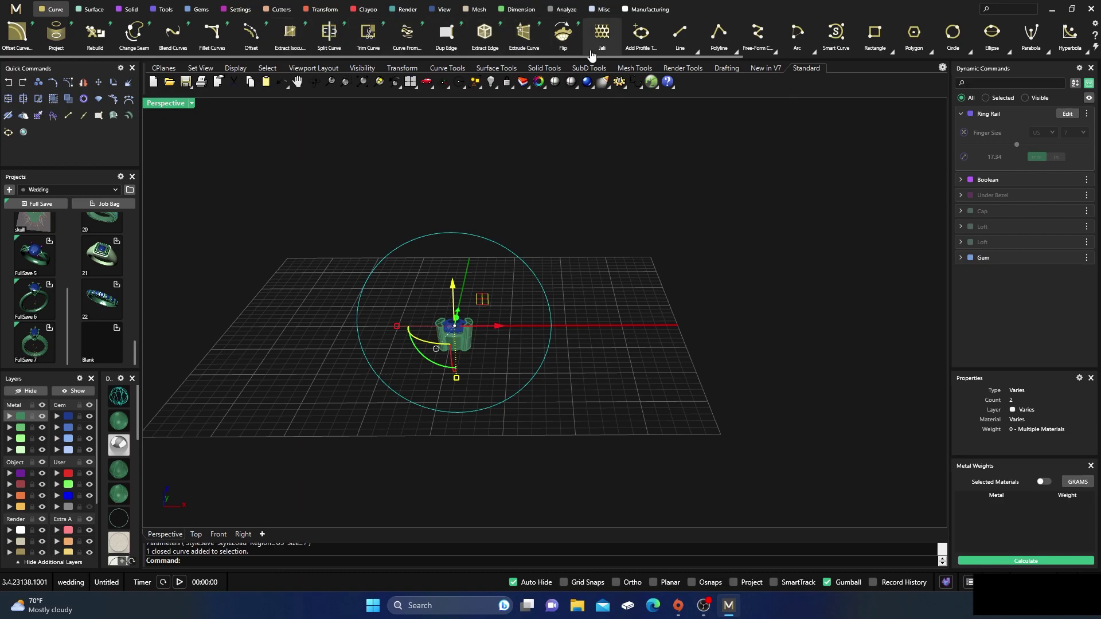
left_click(251, 38)
right_click_drag(538, 302, 546, 274)
left_click_drag(531, 246, 552, 238)
scroll(533, 244, "up", 3)
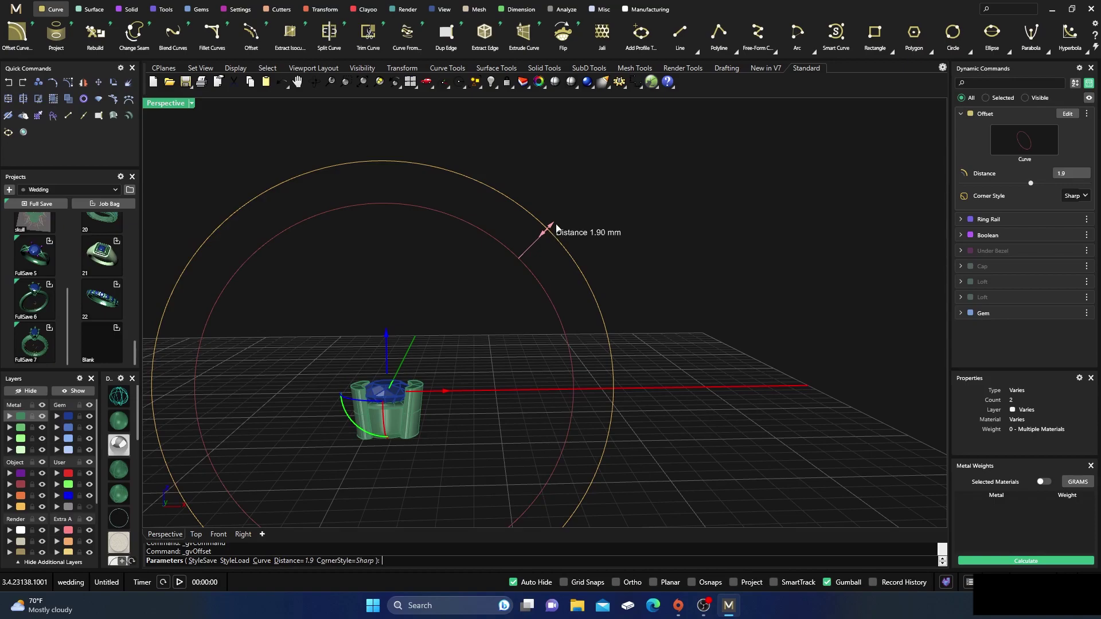
key("Return")
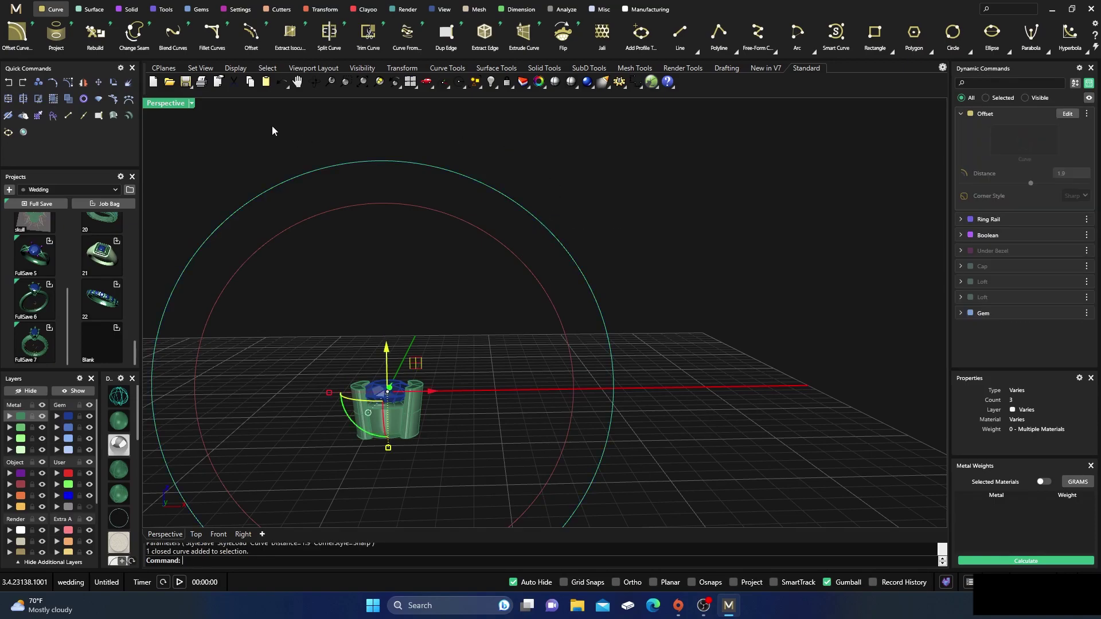
- Lay gems along the outer offset curve with Gem on Curve, starting at about 0.849 and ending at about 0.158
left_click(197, 9)
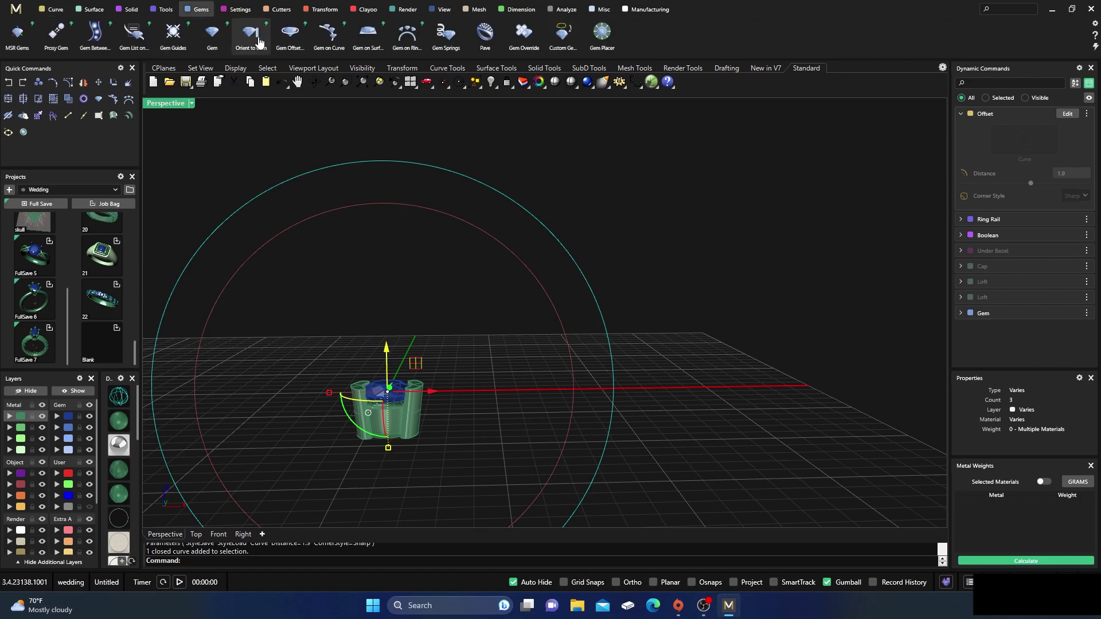
left_click(328, 34)
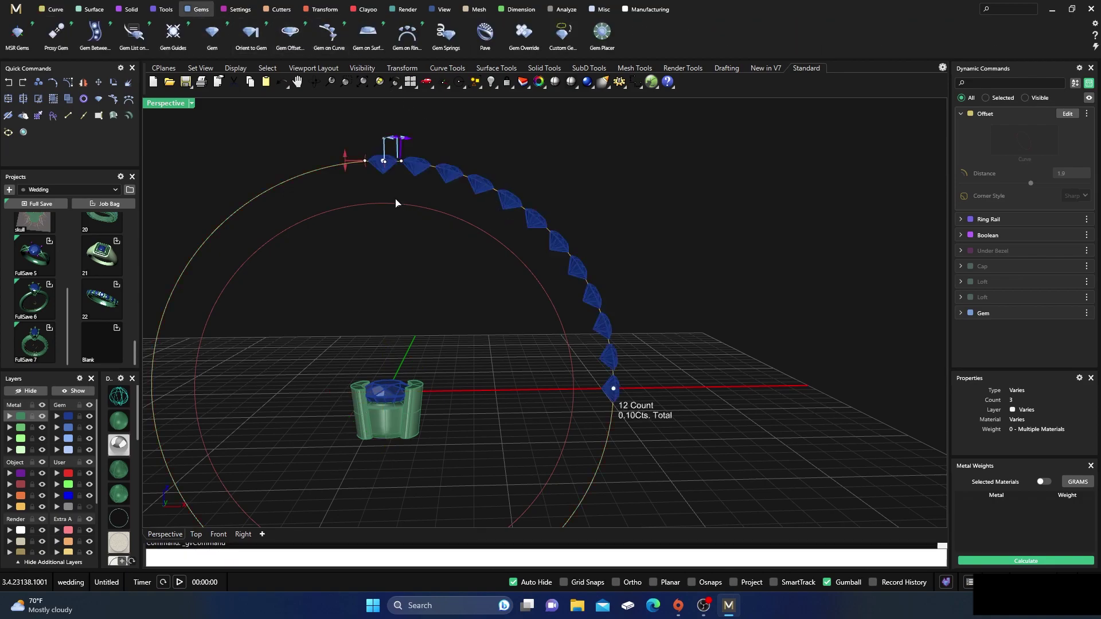
mouse_move(385, 165)
left_click_drag(363, 166, 182, 271)
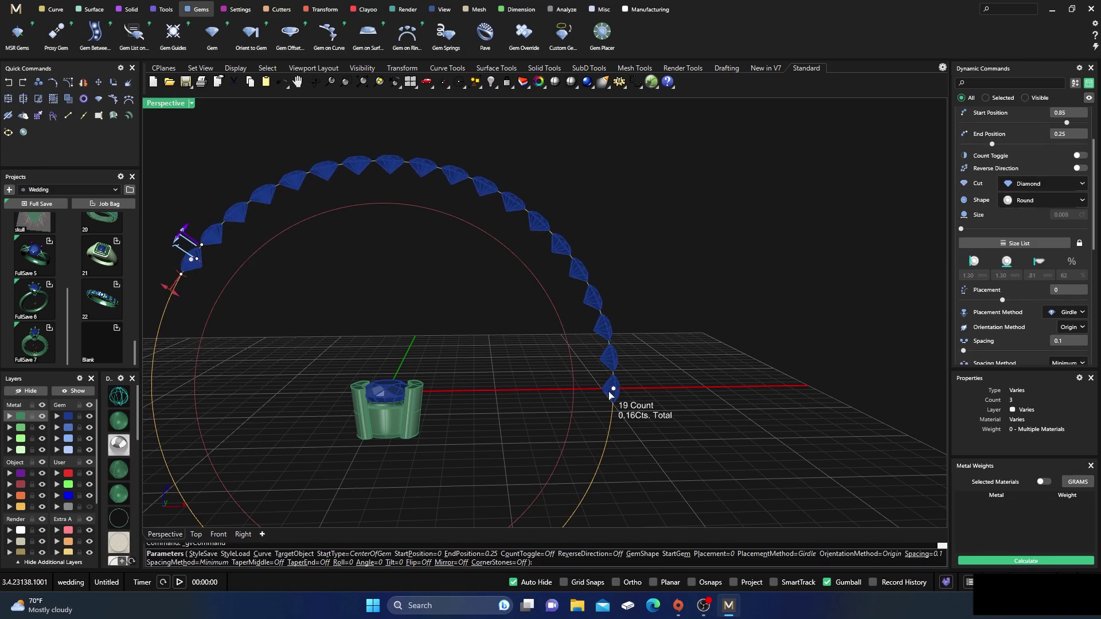
left_click_drag(612, 389, 577, 274)
- Enlarge the round gems on the curve to 2.50 mm wide
scroll(576, 301, "down", 4)
right_click_drag(513, 343, 435, 304)
scroll(344, 247, "up", 8)
mouse_move(348, 249)
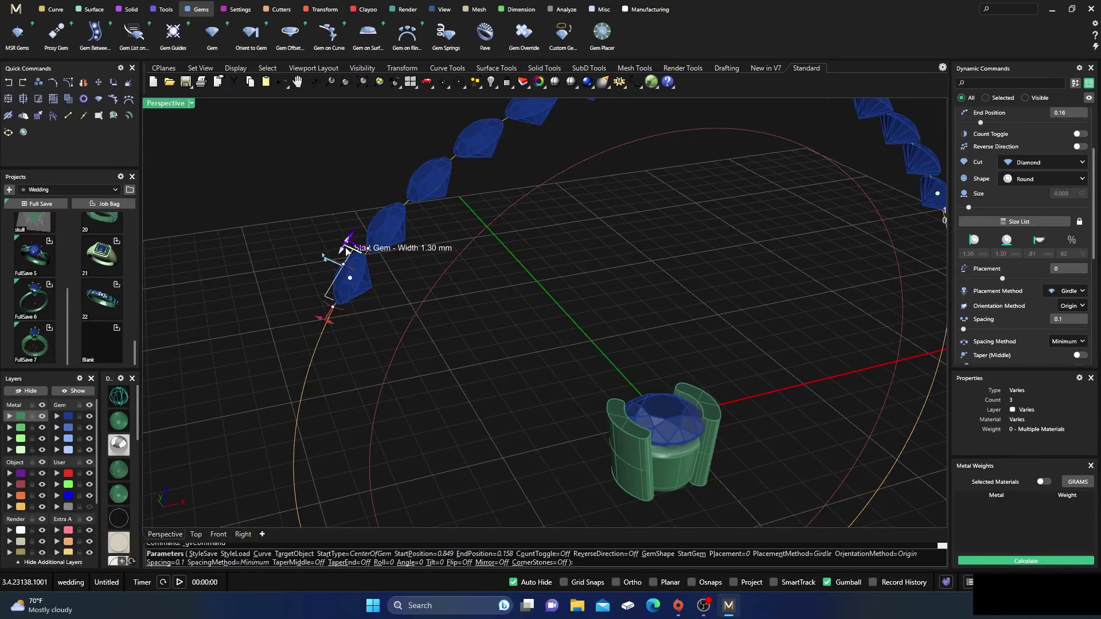
left_click_drag(346, 251, 360, 225)
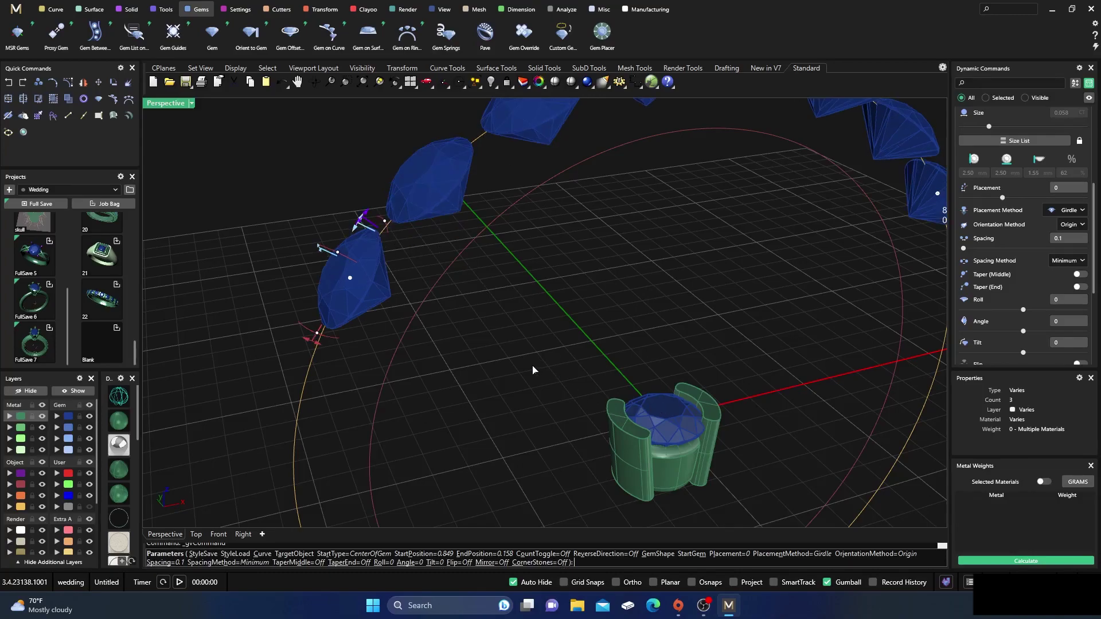
- Increase the spacing between the gems on the curve to 0.44 mm
scroll(534, 370, "down", 3)
right_click_drag(521, 374, 499, 368)
scroll(389, 276, "up", 6)
mouse_move(417, 258)
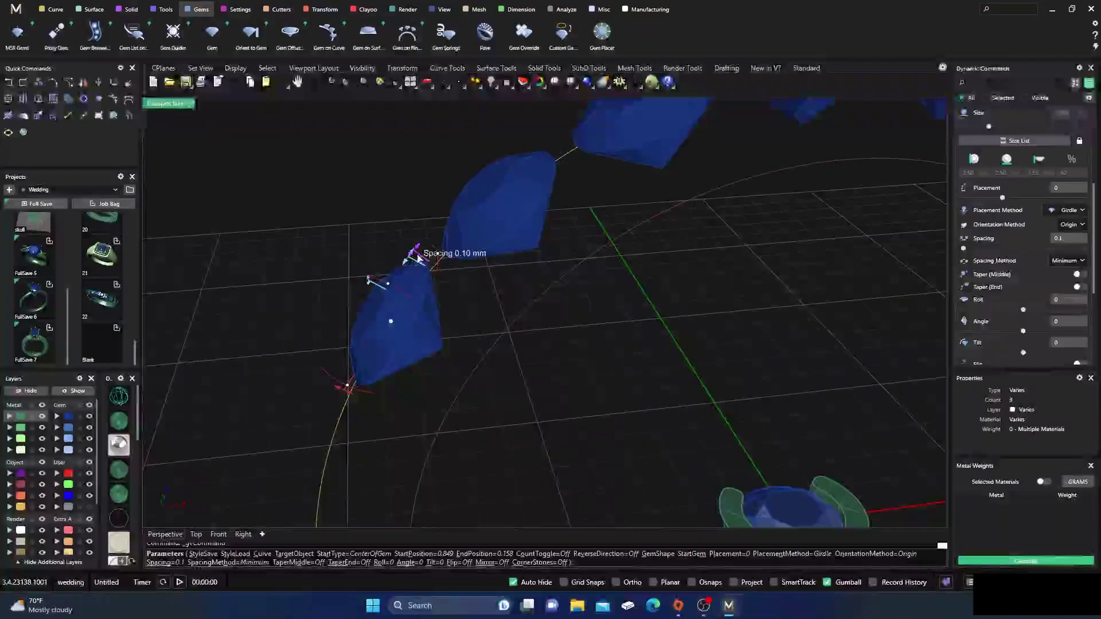
left_click_drag(420, 250, 432, 240)
- In the front view, adjust the gem row's start position to about 0.851
scroll(406, 289, "down", 5)
right_click_drag(405, 289, 469, 319)
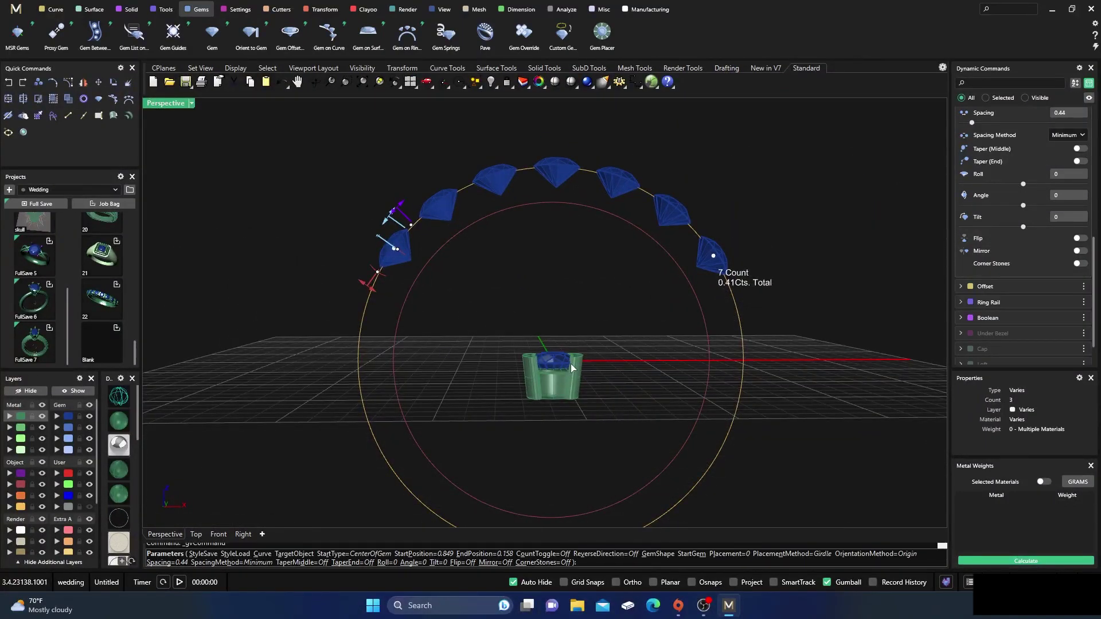
left_click(219, 534)
scroll(404, 394, "down", 5)
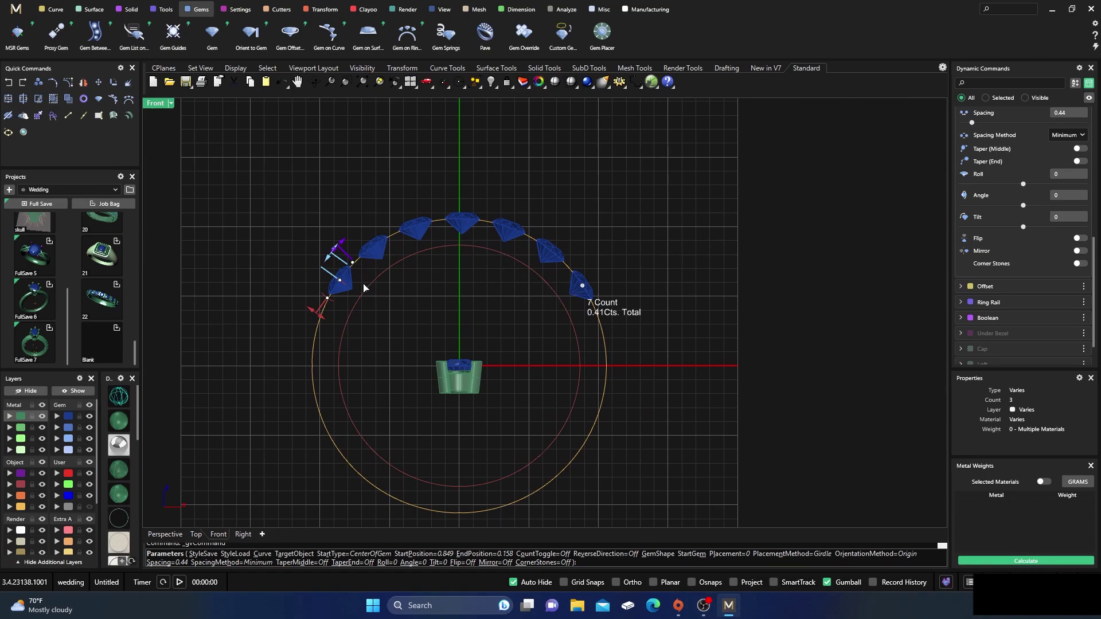
left_click_drag(340, 282, 346, 286)
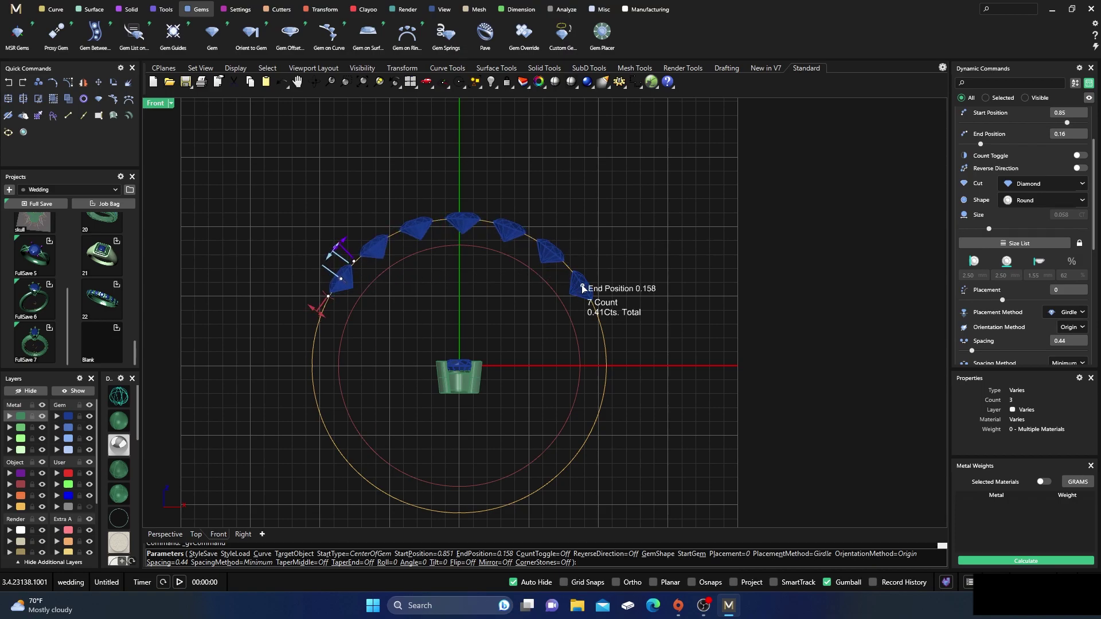
- Adjust the gem row's end position to 0.15 so the middle gem sits on the vertical axis, and accept the row
left_click_drag(583, 287, 580, 284)
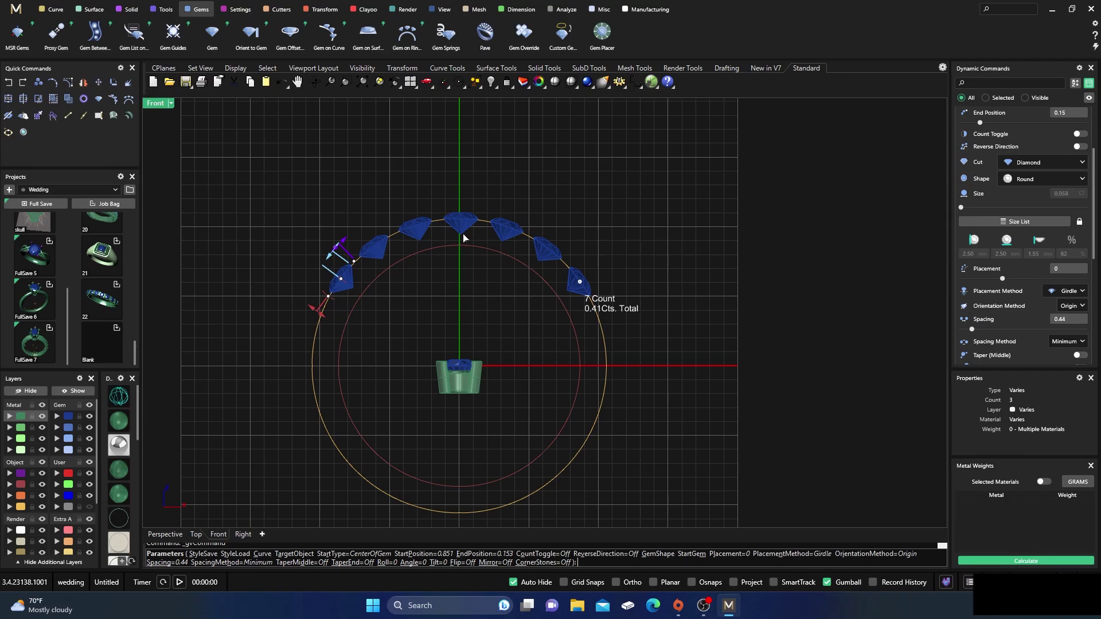
scroll(464, 237, "up", 5)
scroll(485, 275, "down", 2)
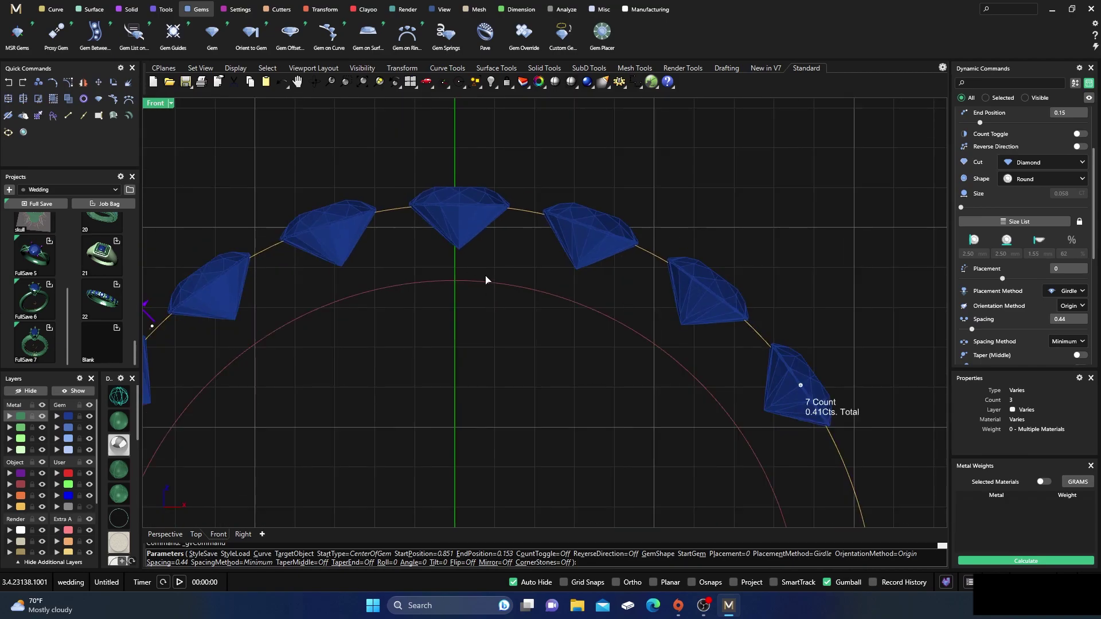
left_click_drag(801, 388, 796, 382)
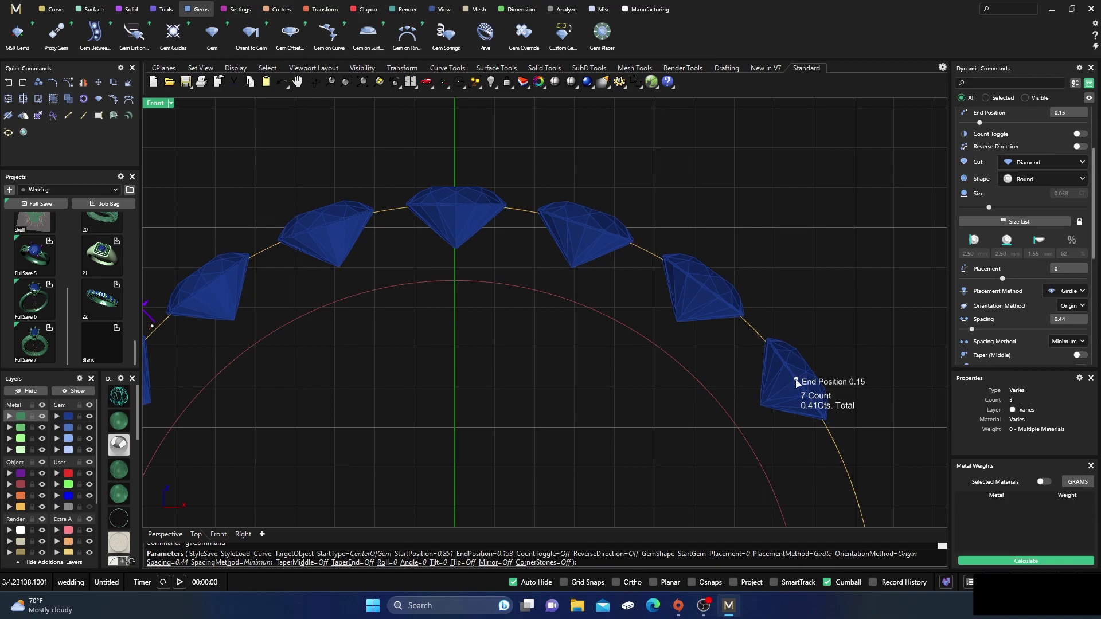
scroll(689, 357, "down", 3)
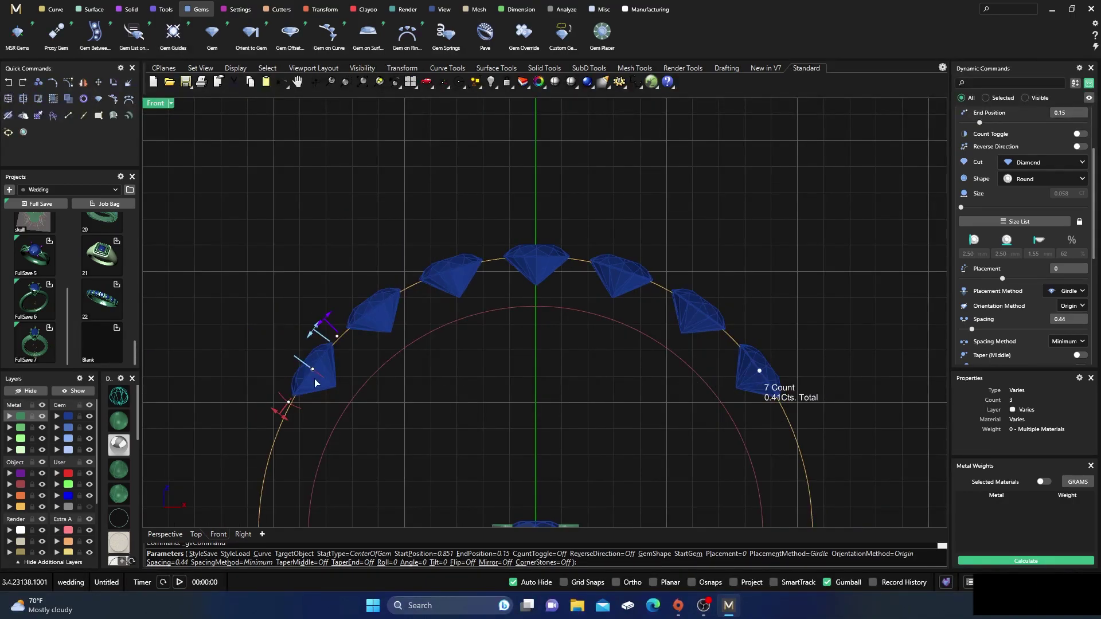
scroll(362, 226, "down", 3)
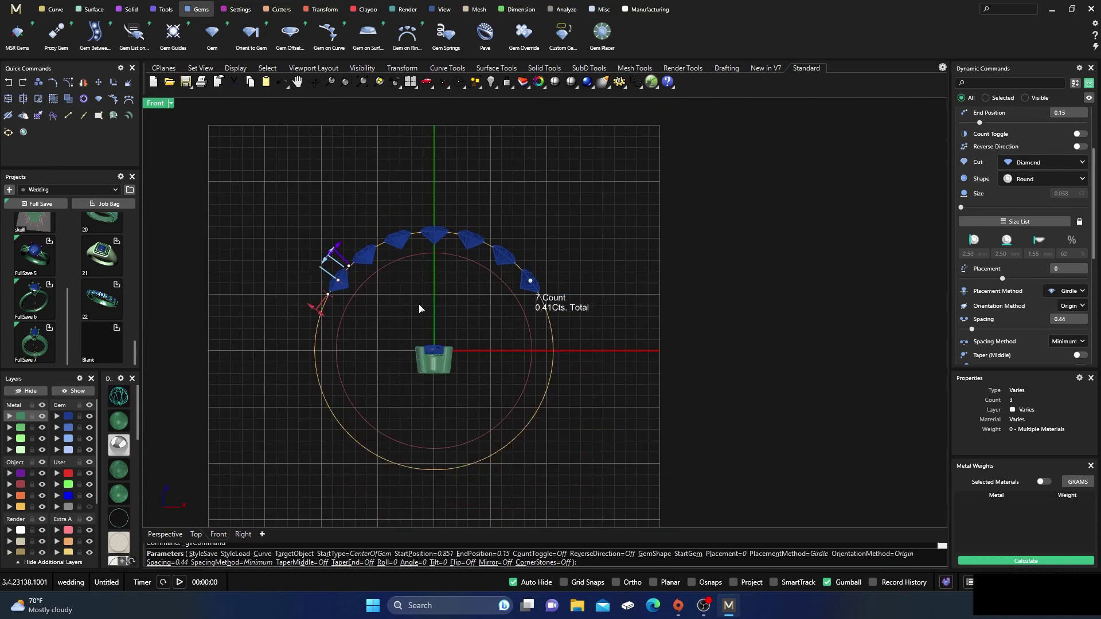
key("Return")
- Run Orient to Gem in the perspective view with the setting's gem as base, the united setting as object, and the gem row as targets
scroll(417, 252, "up", 2)
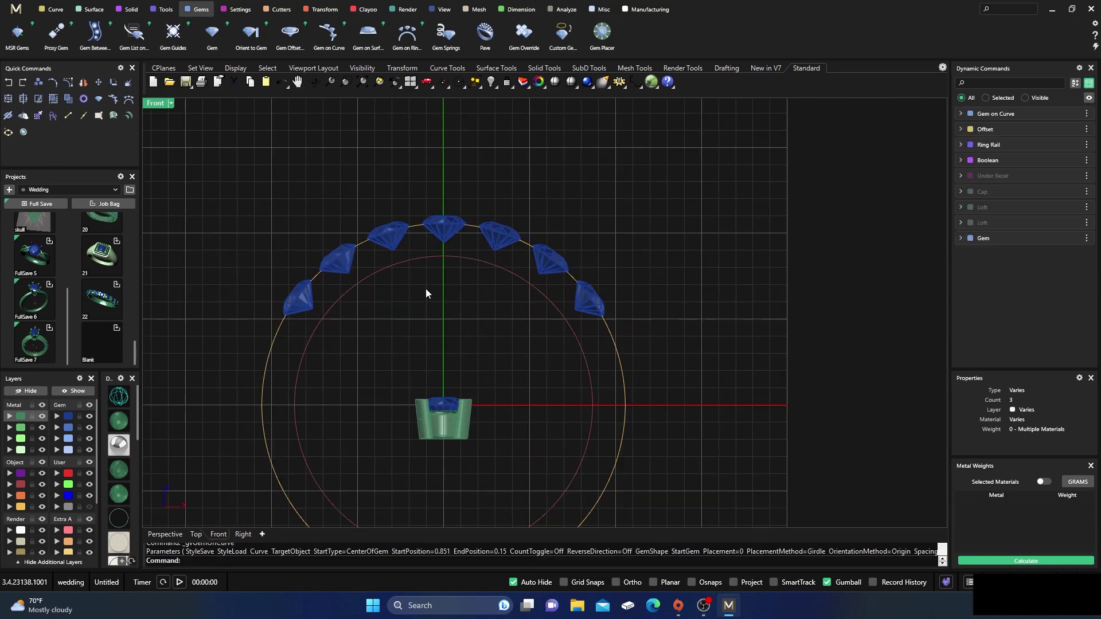
left_click(165, 535)
right_click_drag(451, 294, 495, 290)
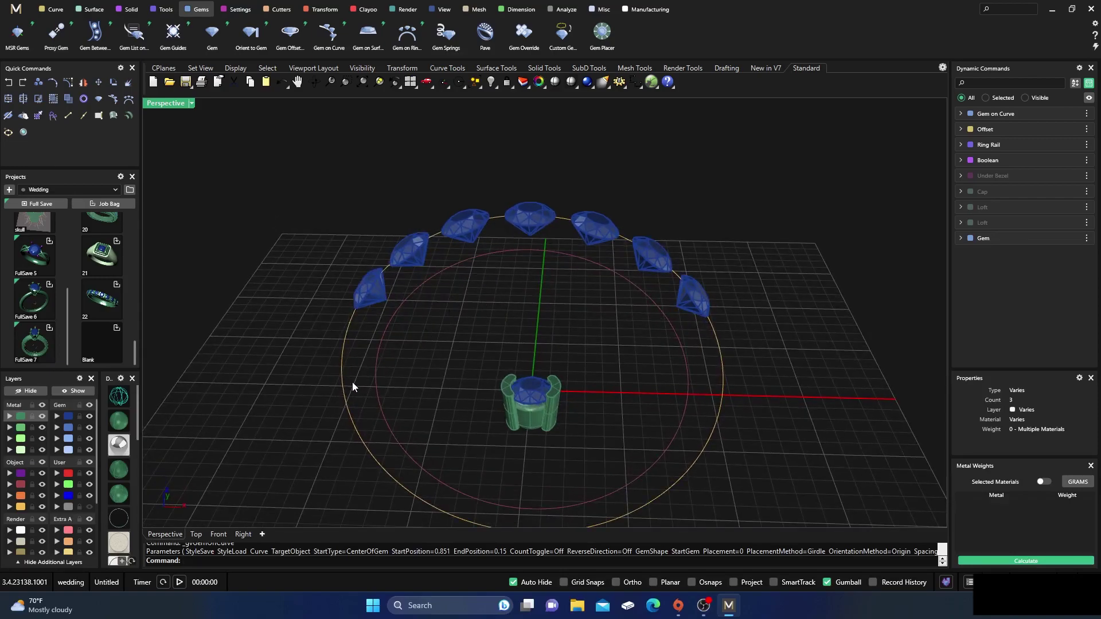
right_click_drag(376, 383, 441, 326)
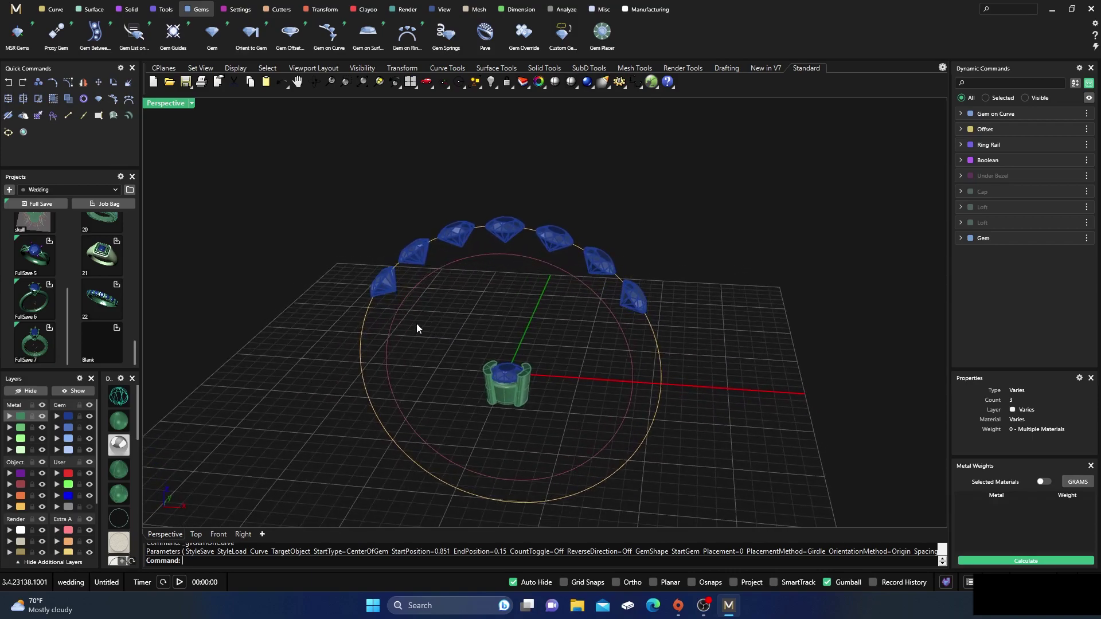
left_click(251, 34)
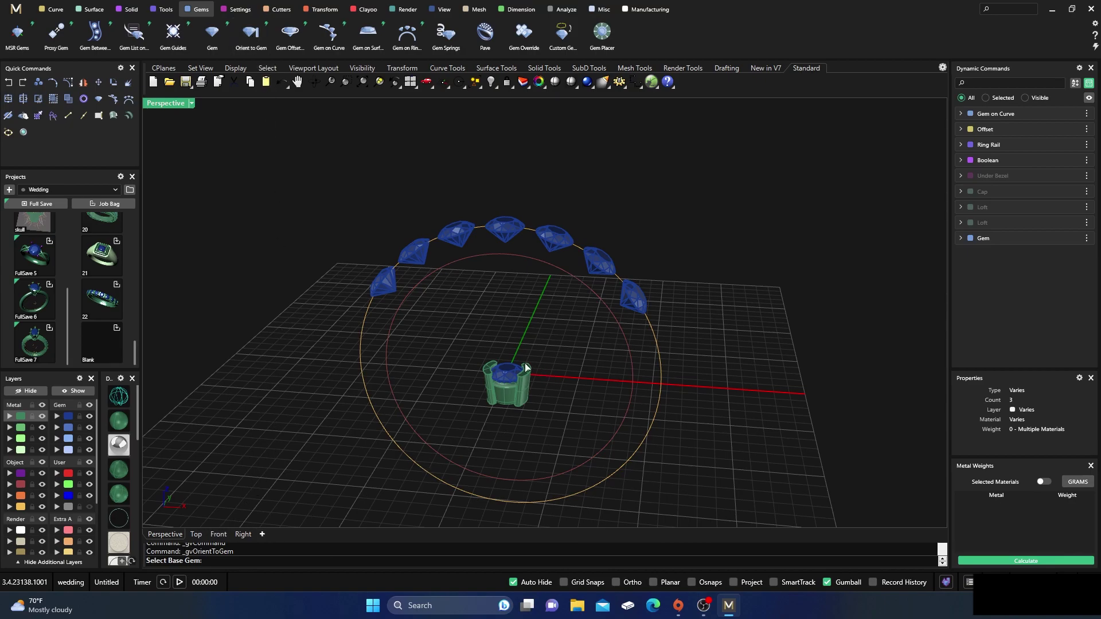
left_click(505, 370)
left_click(510, 403)
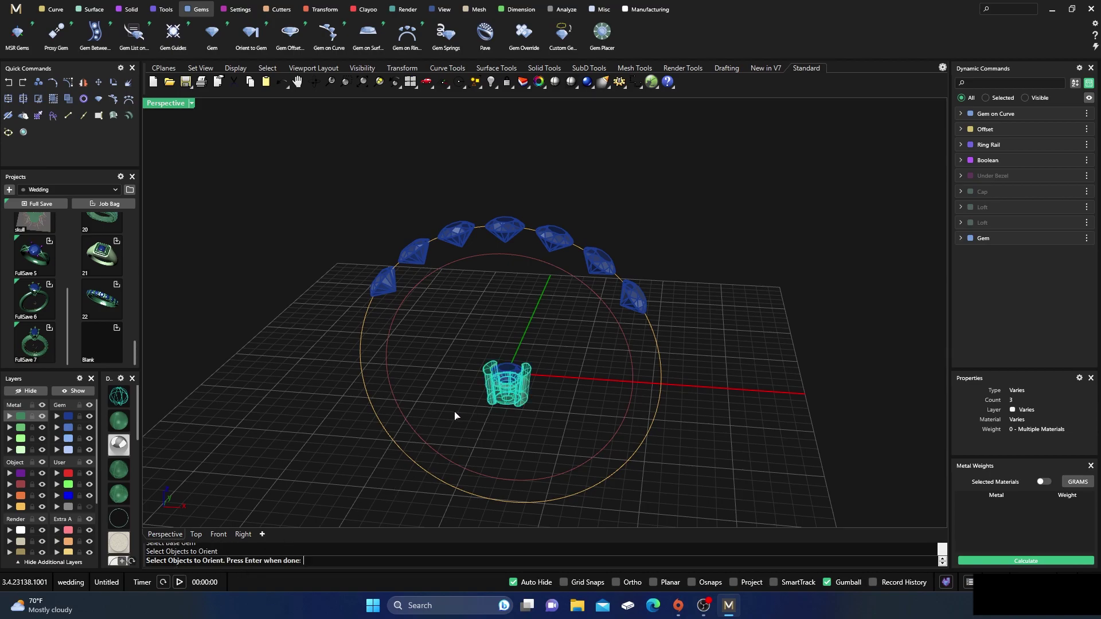
key("Return")
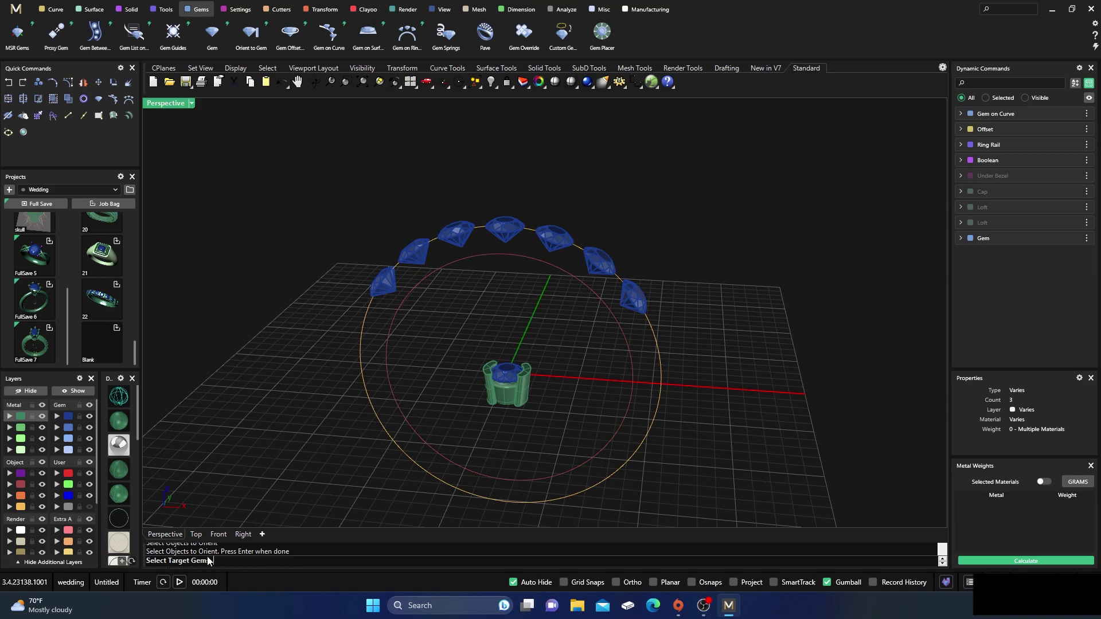
left_click(498, 238)
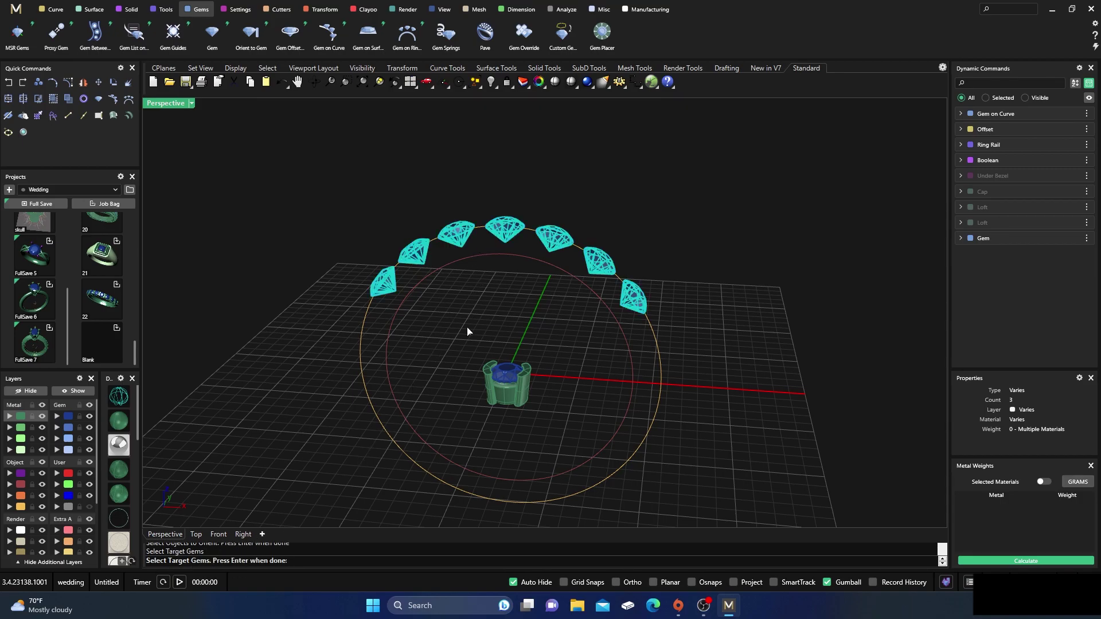
key("Return")
- Inspect the previewed settings around the arch and accept the orientation
right_click_drag(491, 315, 513, 301)
scroll(522, 264, "up", 3)
scroll(522, 264, "up", 2)
scroll(536, 251, "down", 4)
scroll(519, 280, "up", 2)
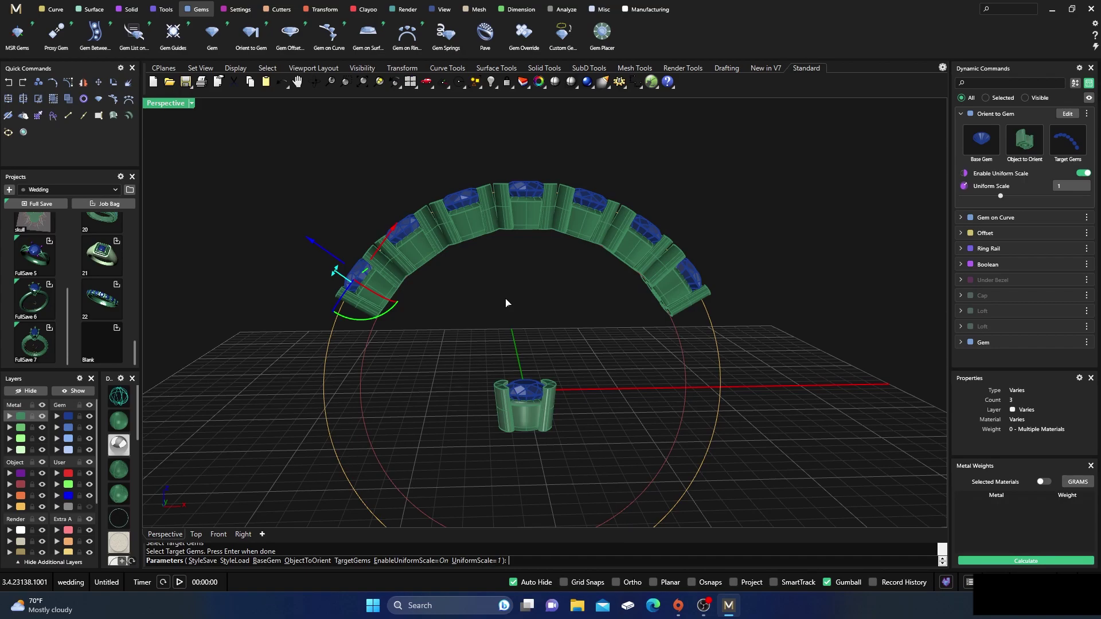
key("Return")
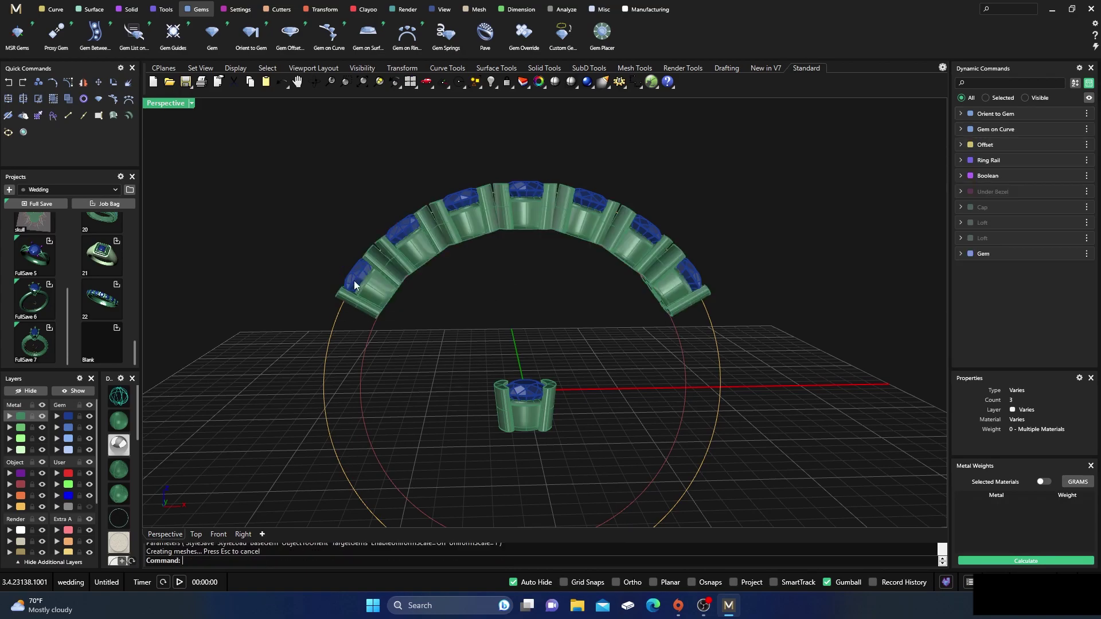
- Edit the gem row on the curve, adjusting its start position to about 0.862 and its end position to about 0.138
left_click(353, 282)
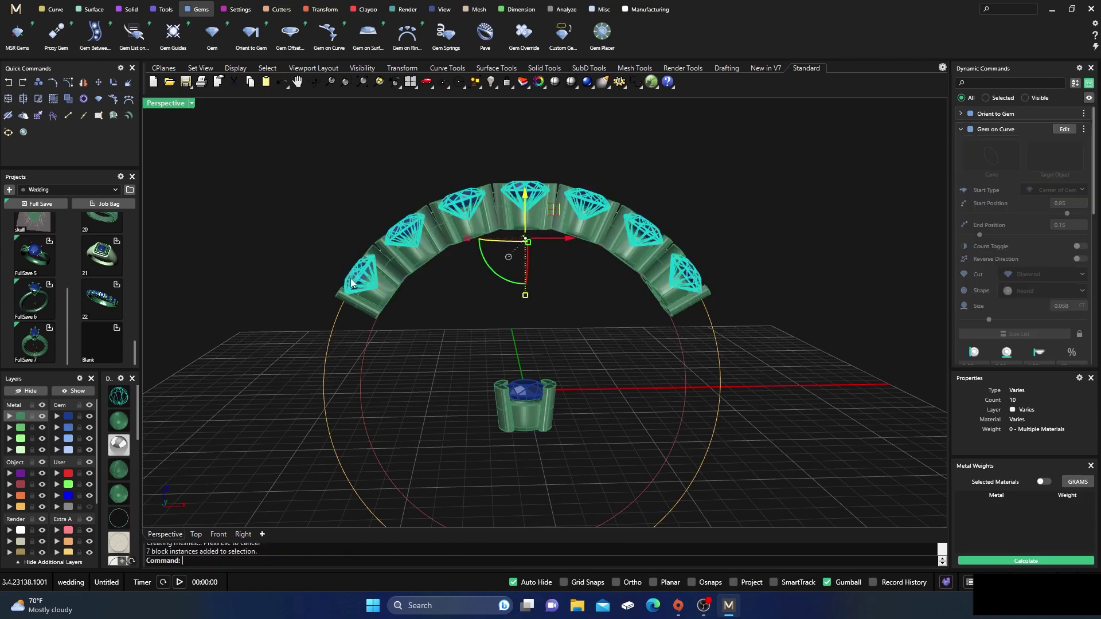
left_click(1064, 129)
mouse_move(361, 275)
left_click_drag(364, 277, 369, 271)
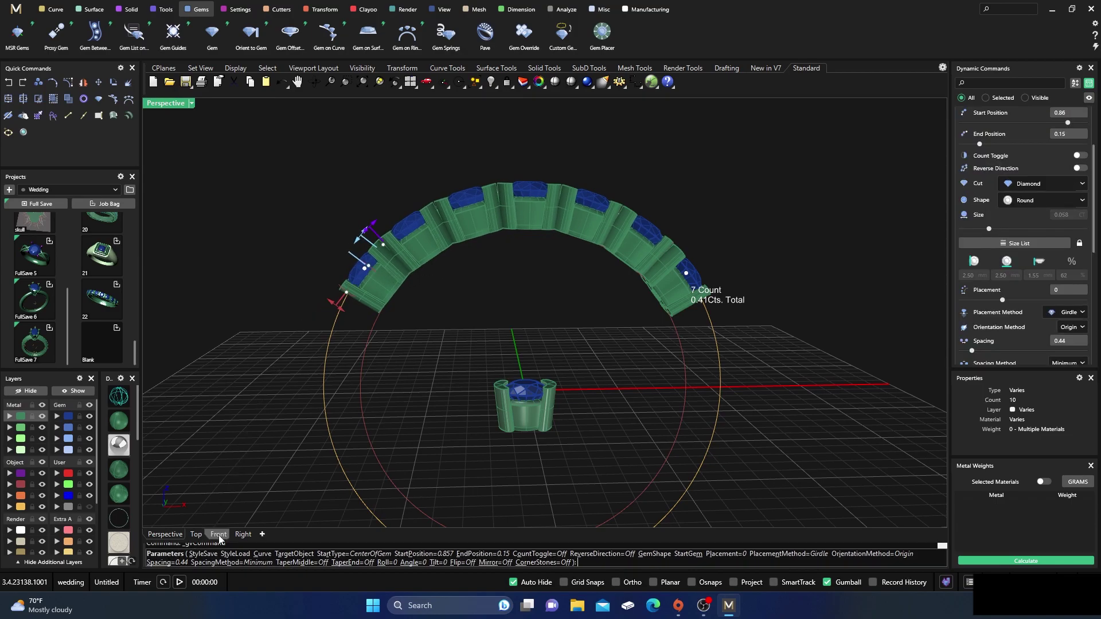
left_click(218, 535)
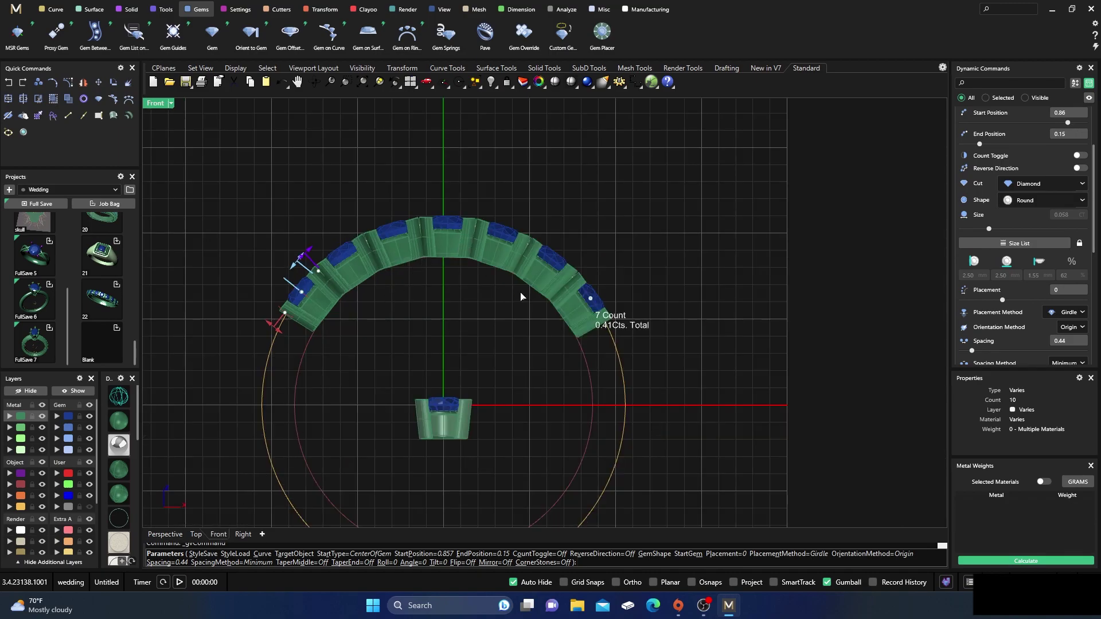
mouse_move(593, 303)
left_click_drag(593, 303, 582, 287)
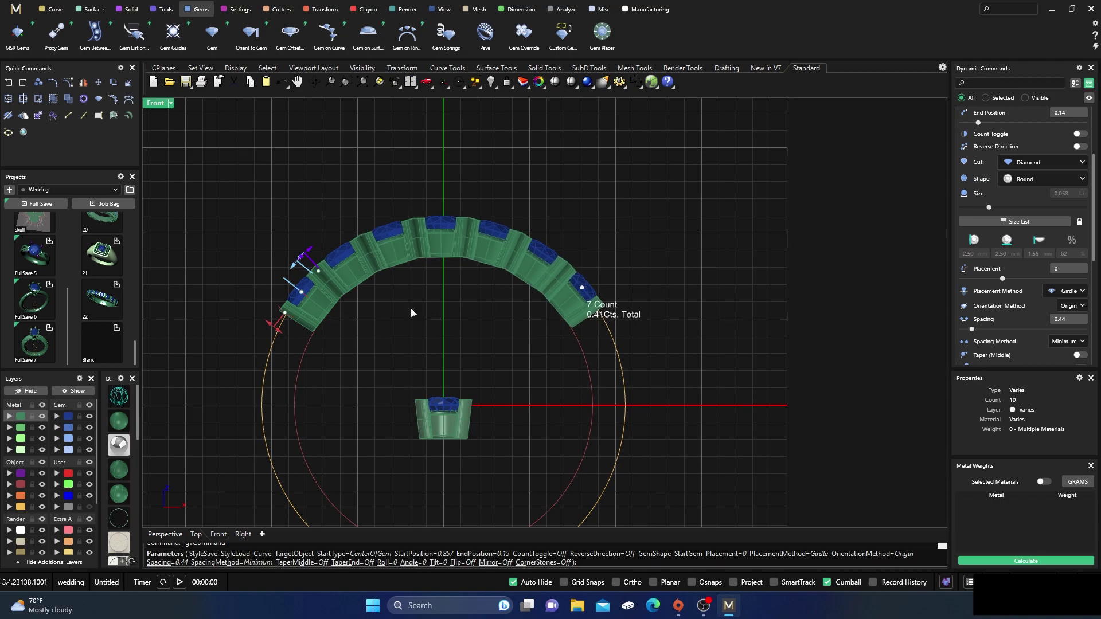
mouse_move(302, 293)
left_click_drag(302, 294, 305, 288)
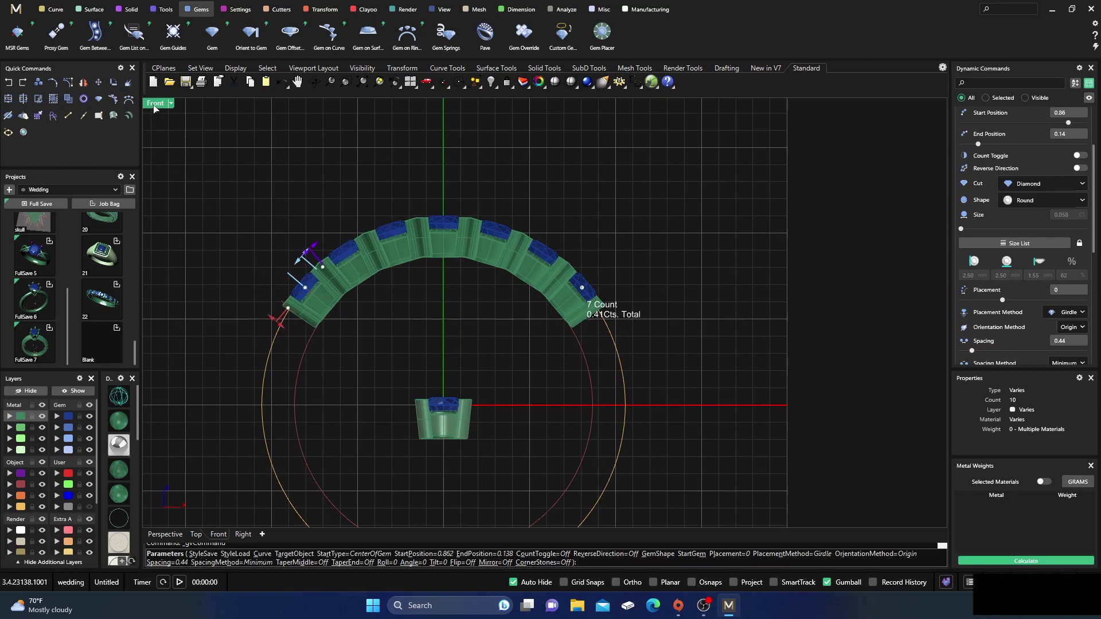
- Check the spacing of the adjusted settings in the perspective view and accept the edited gem row
double_click(156, 107)
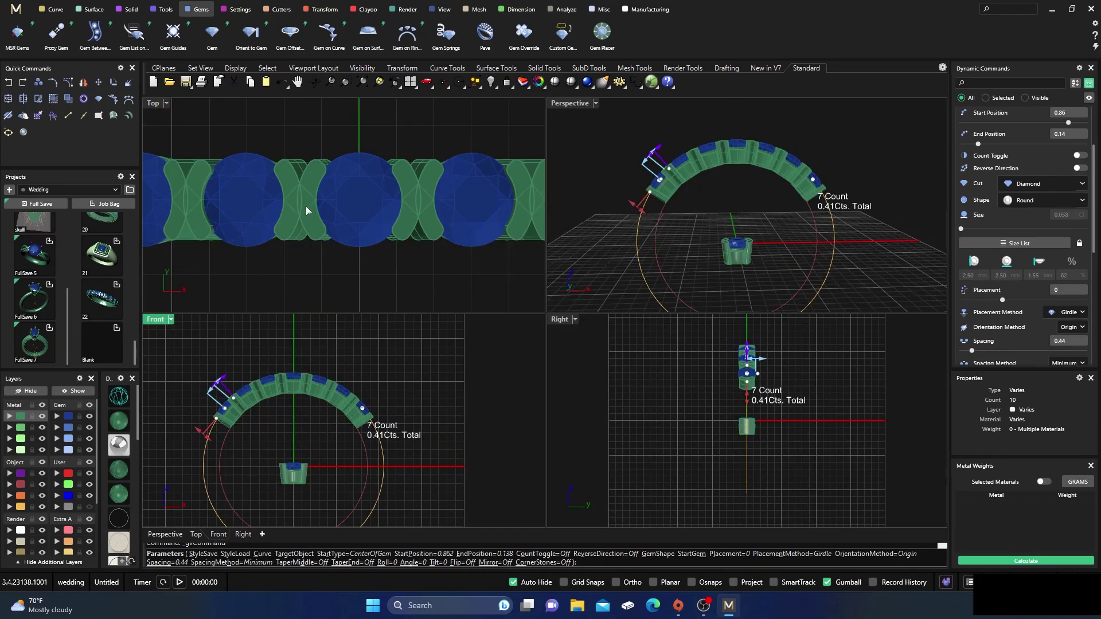
double_click(572, 107)
right_click_drag(576, 230, 518, 212)
scroll(552, 297, "up", 5)
right_click_drag(554, 324, 501, 333)
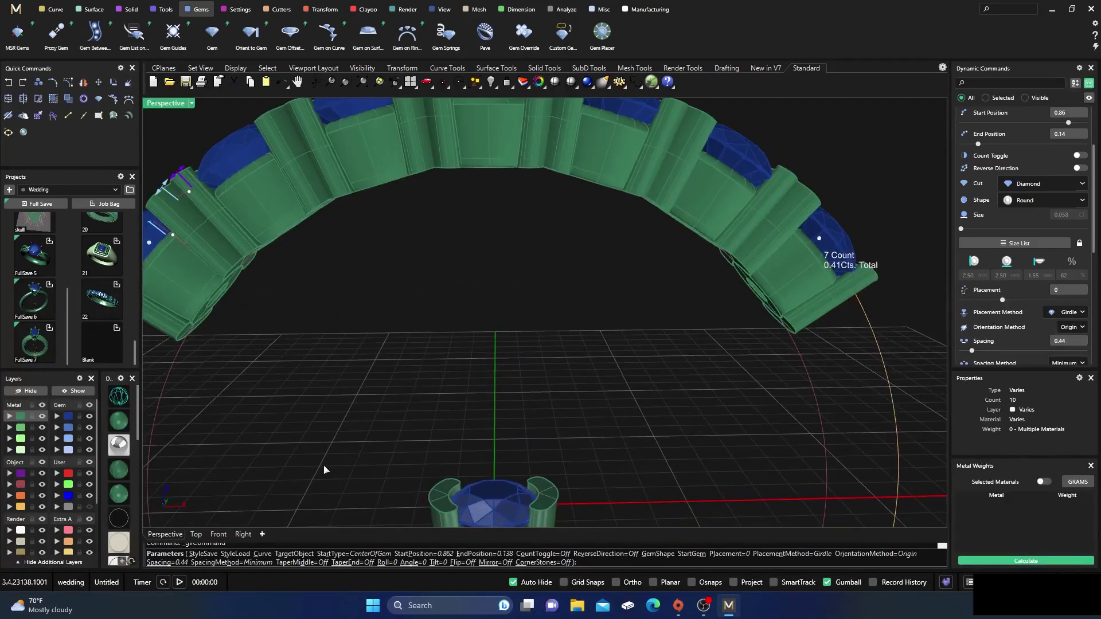
left_click(219, 534)
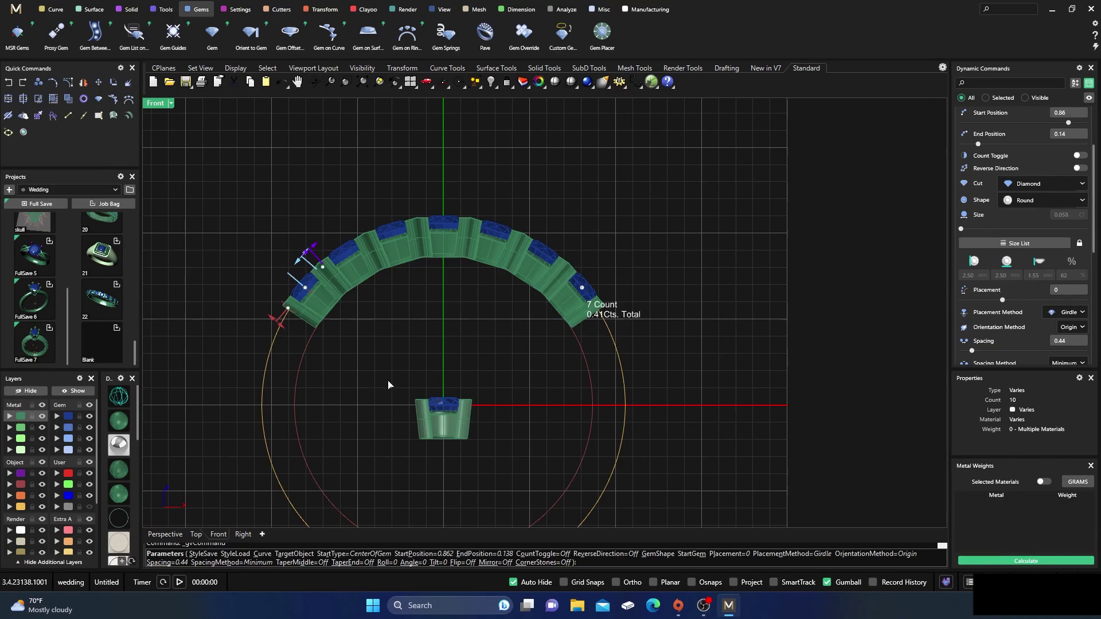
right_click(453, 348)
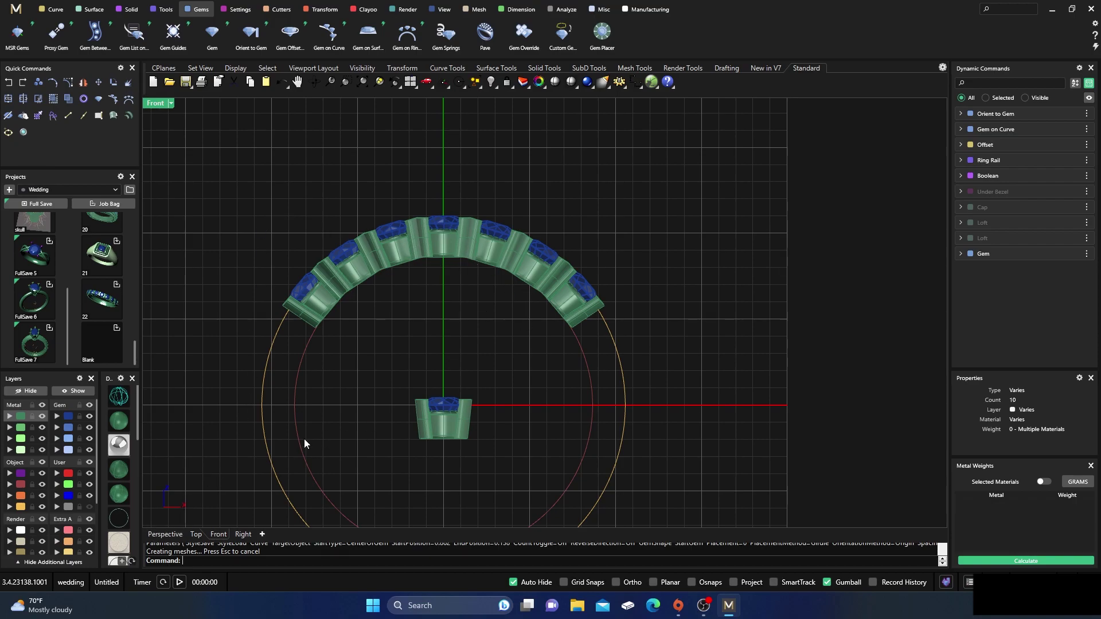
- Run Profile Placer on the inner ring rail and place a profile beside the end setting at position 0.159
left_click(164, 534)
scroll(536, 274, "down", 5)
right_click_drag(553, 308, 576, 320)
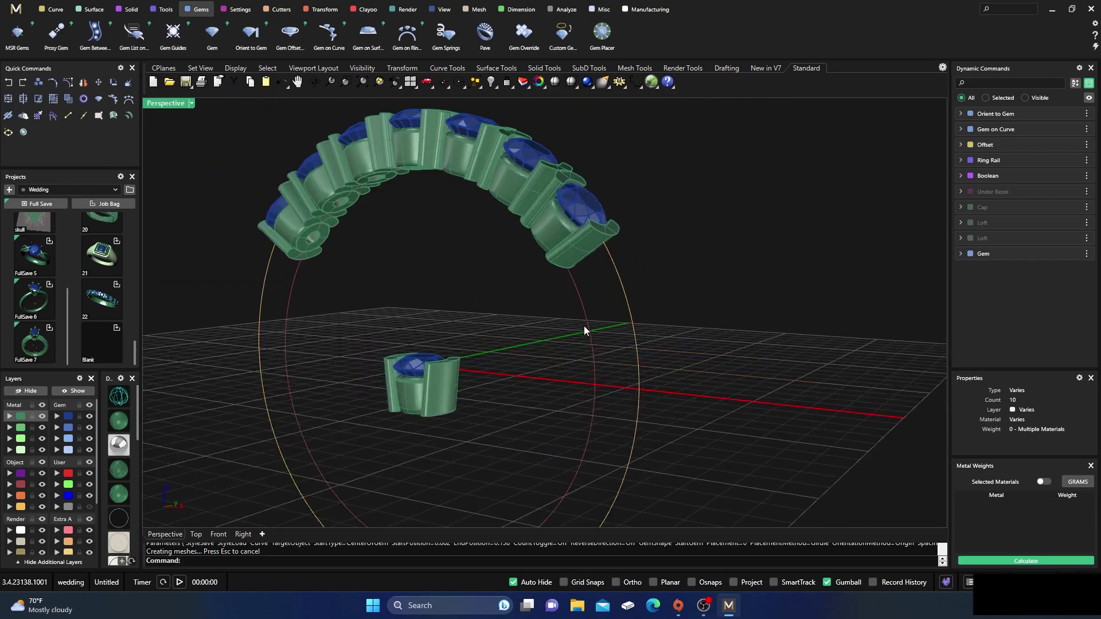
left_click(586, 333)
key("Escape")
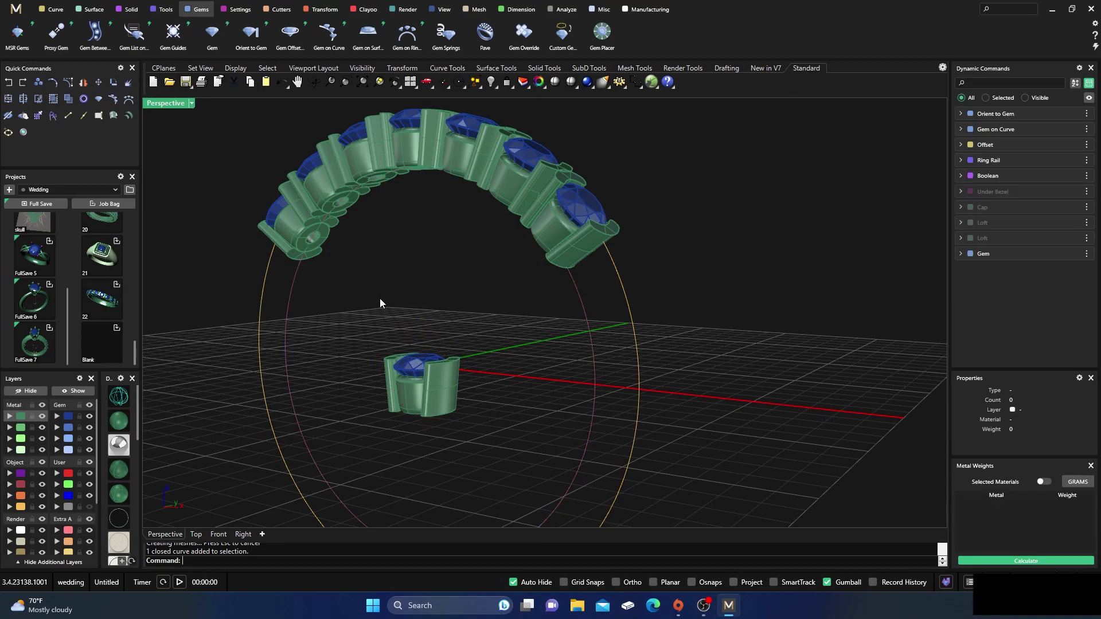
left_click(584, 307)
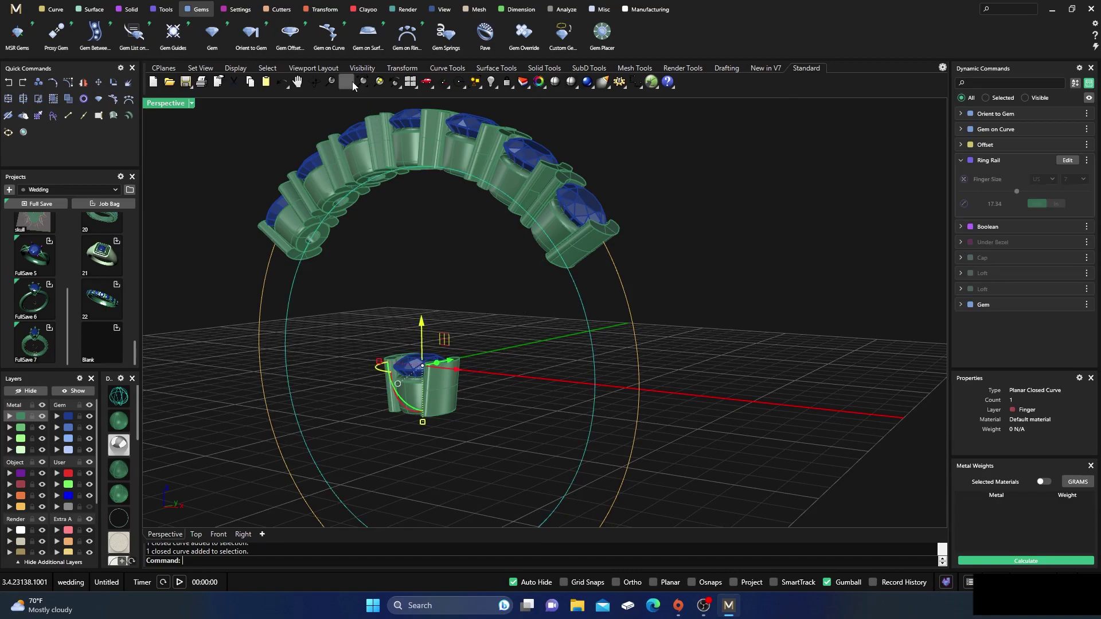
left_click(166, 9)
left_click(483, 40)
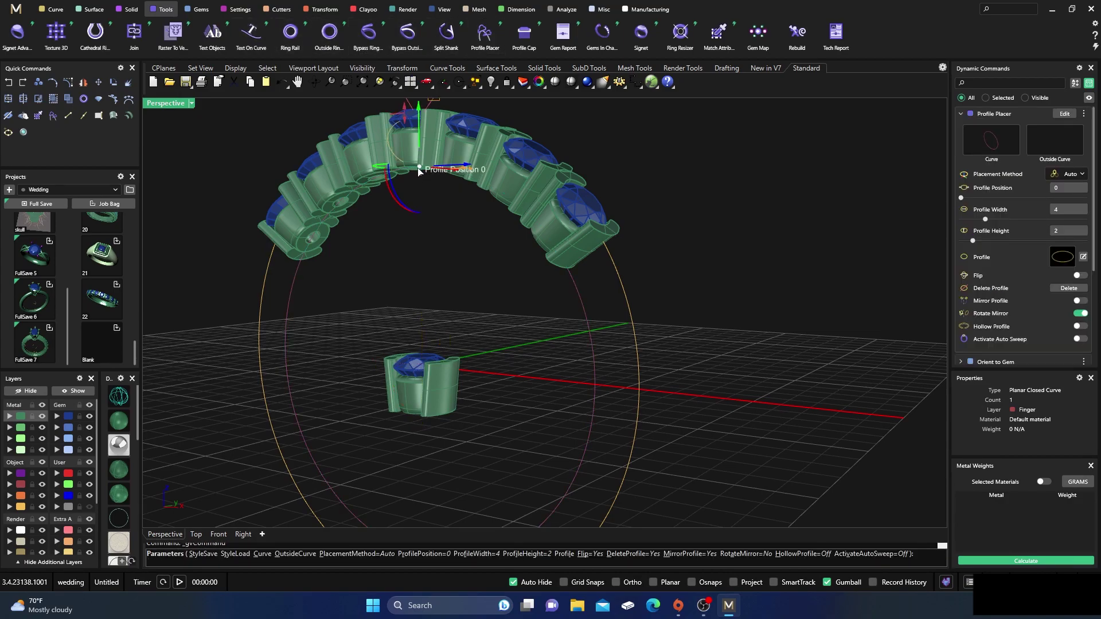
left_click(567, 263)
right_click_drag(649, 285, 765, 274)
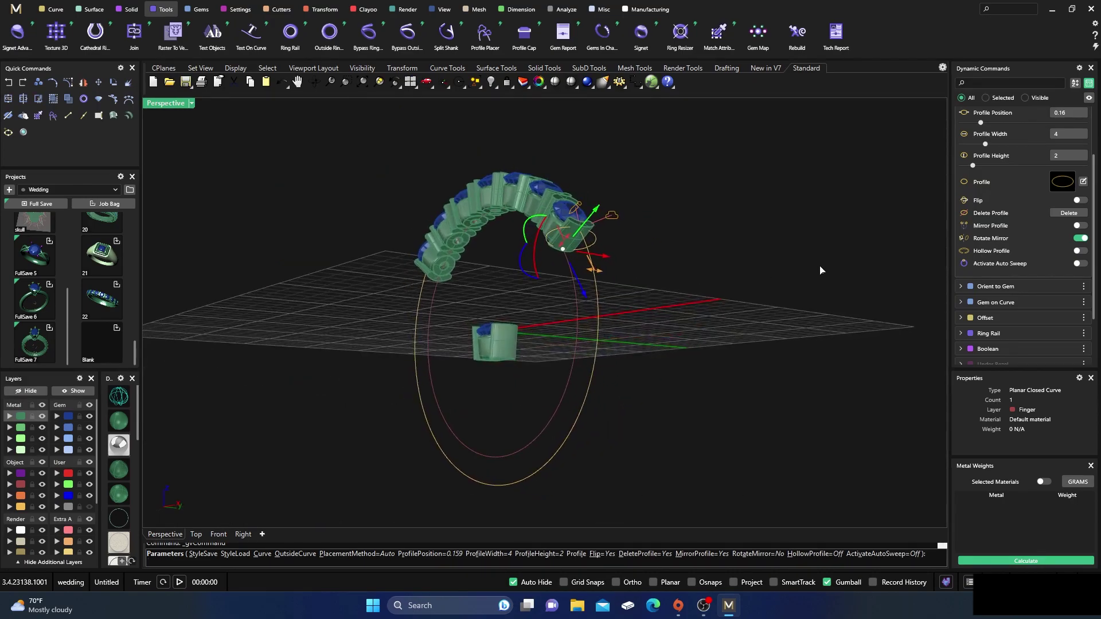
- Choose the shank library profile profileplacerCF_18 for the placed profile
left_click(1062, 184)
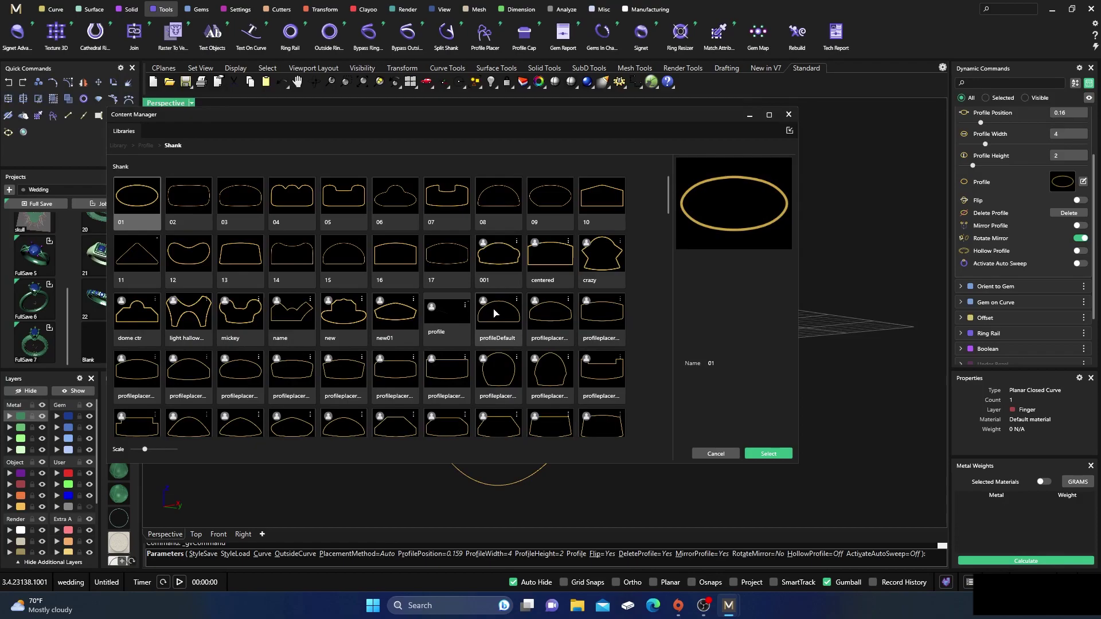
scroll(496, 312, "down", 3)
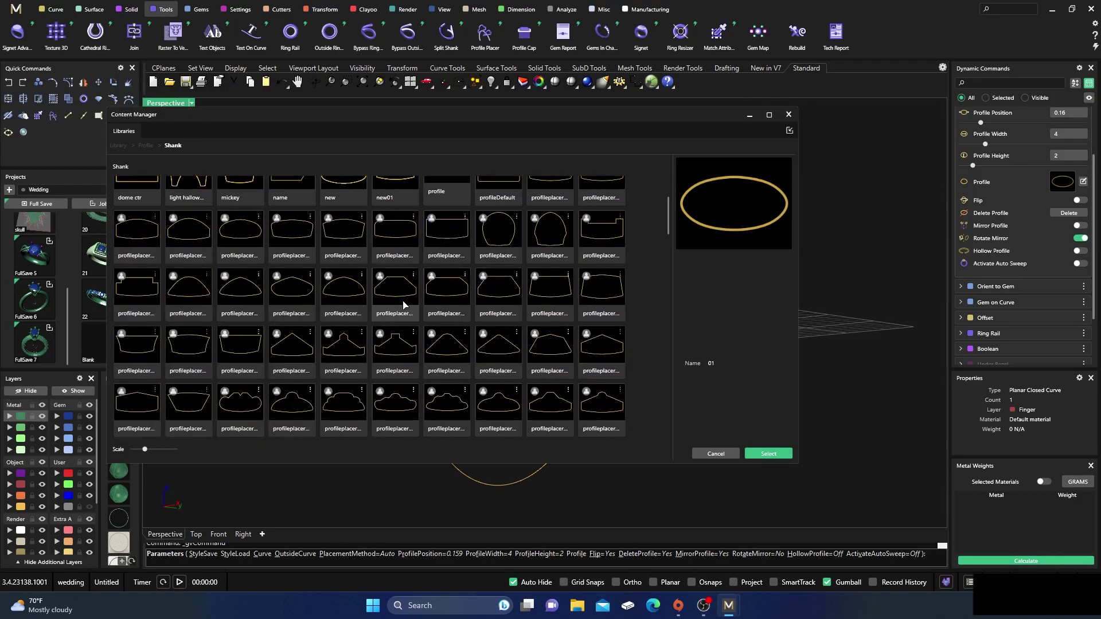
left_click(400, 295)
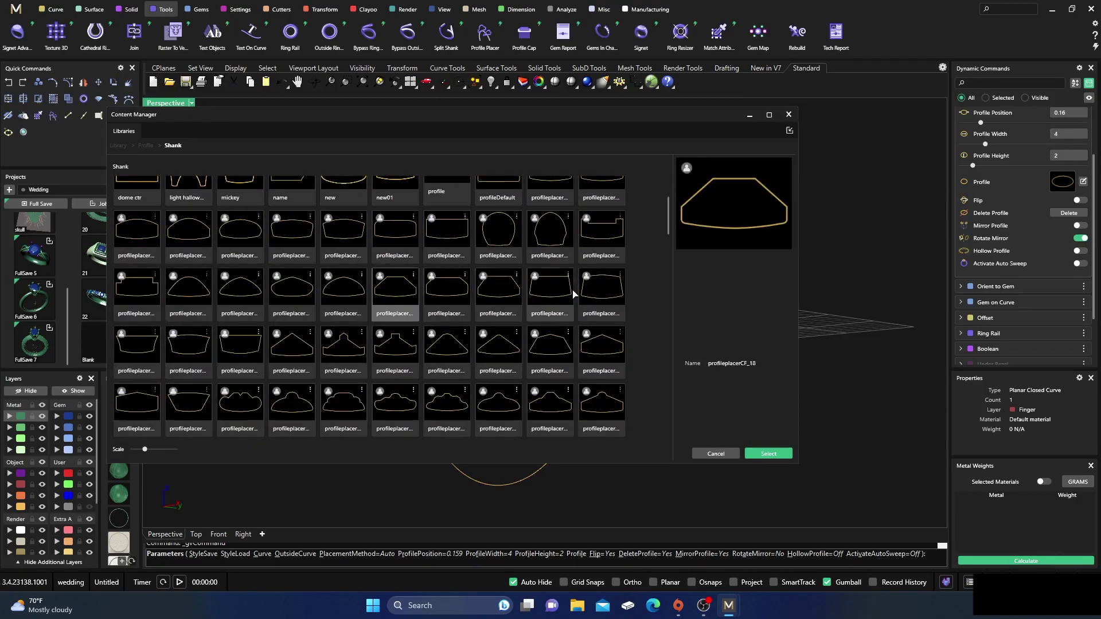
left_click(768, 454)
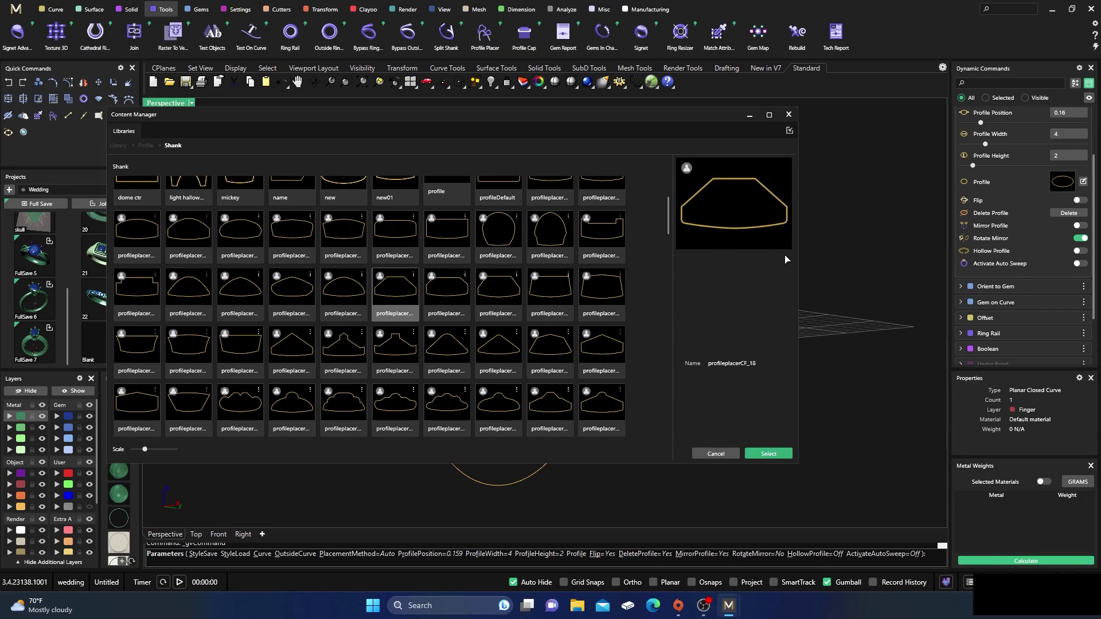
- Assign the outer offset circle as the profile's outside curve and reduce the profile width to 1.8 mm
scroll(625, 262, "up", 3)
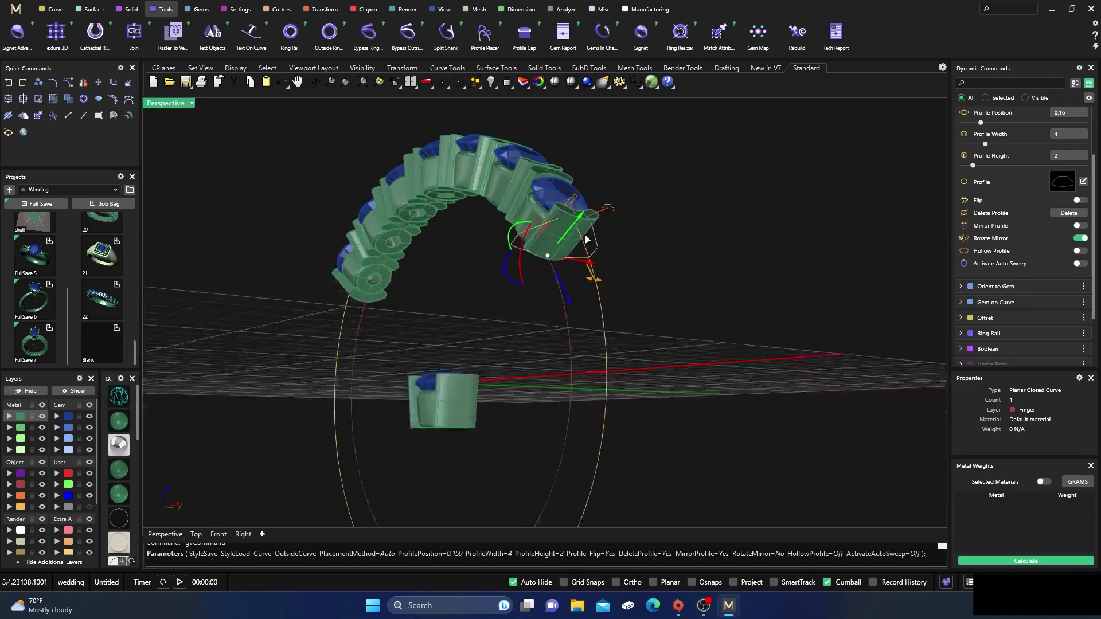
scroll(1042, 189, "up", 2)
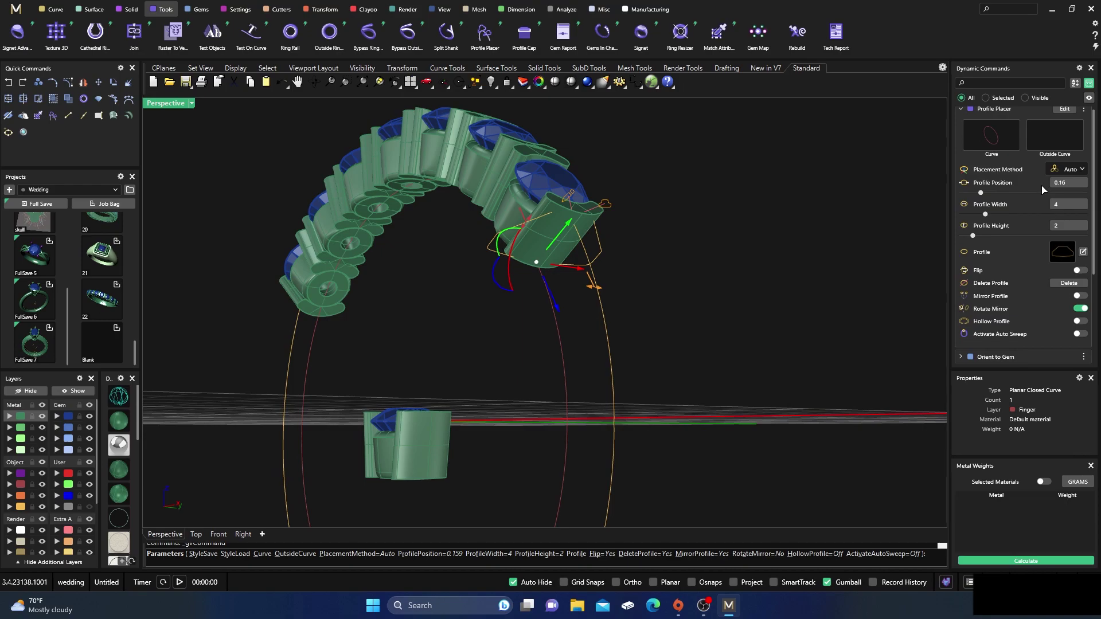
left_click(1061, 143)
left_click(603, 322)
right_click_drag(546, 344, 541, 303)
left_click_drag(563, 290, 494, 274)
right_click_drag(503, 319, 546, 364)
scroll(633, 370, "up", 5)
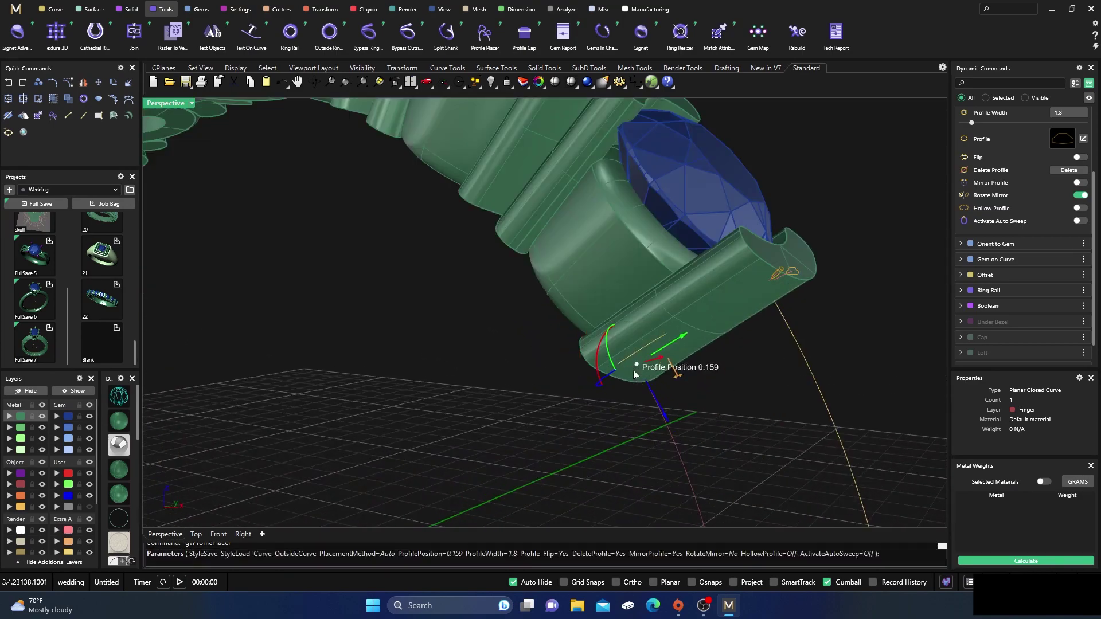
- Fine-tune the profile position to 0.158 at the end setting and mirror the profile to the opposite end of the row
left_click_drag(637, 367, 634, 363)
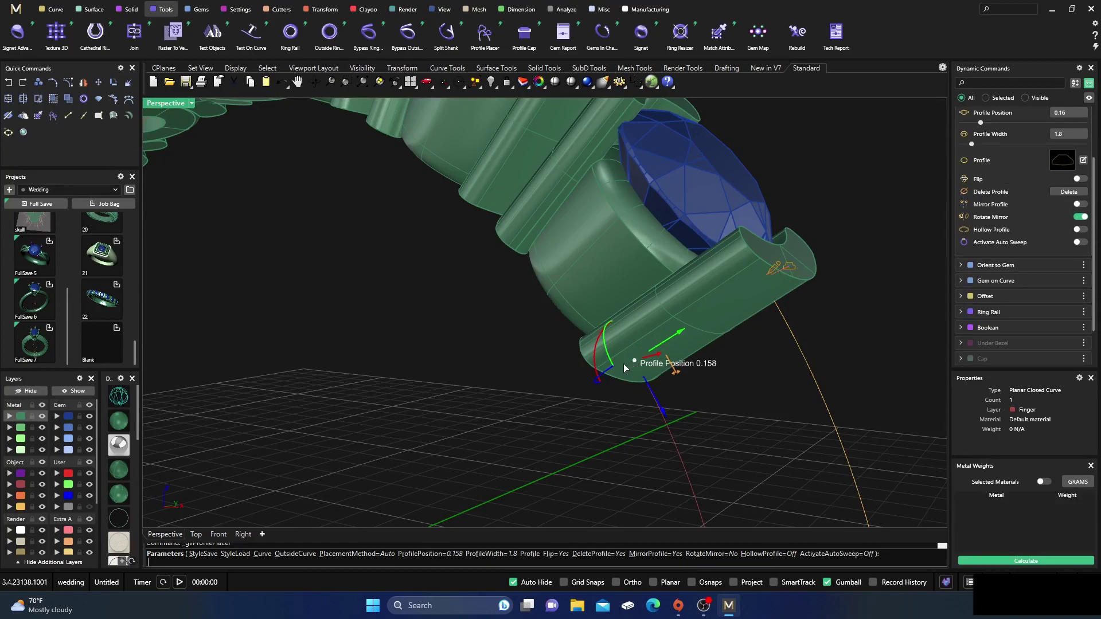
scroll(531, 338, "down", 6)
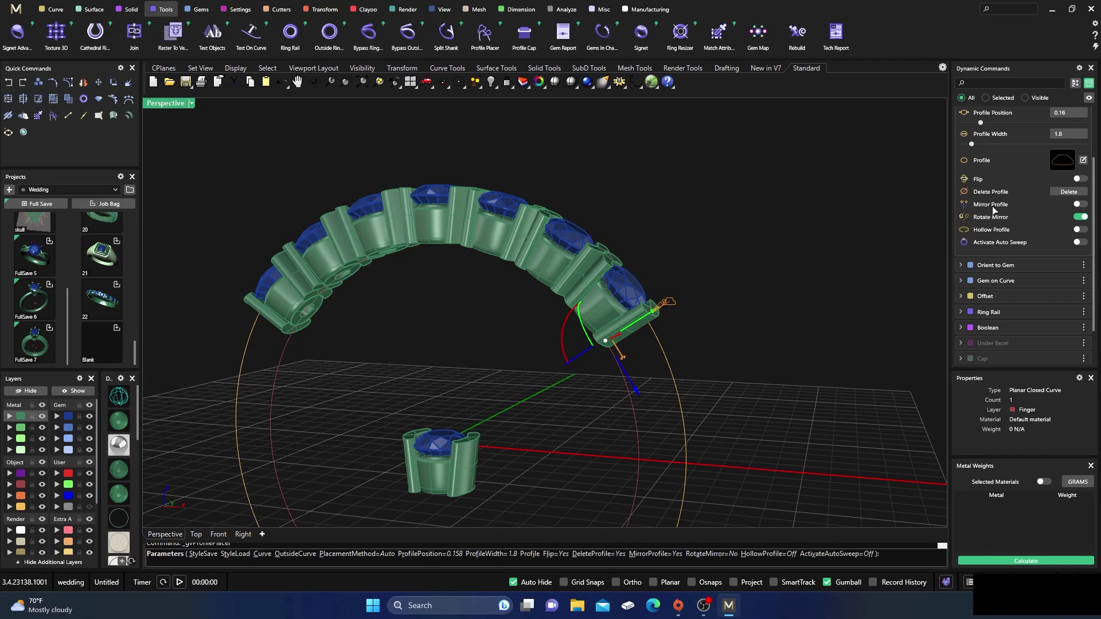
left_click(1081, 205)
right_click_drag(365, 373, 453, 413)
scroll(453, 413, "down", 3)
right_click_drag(492, 361, 505, 301)
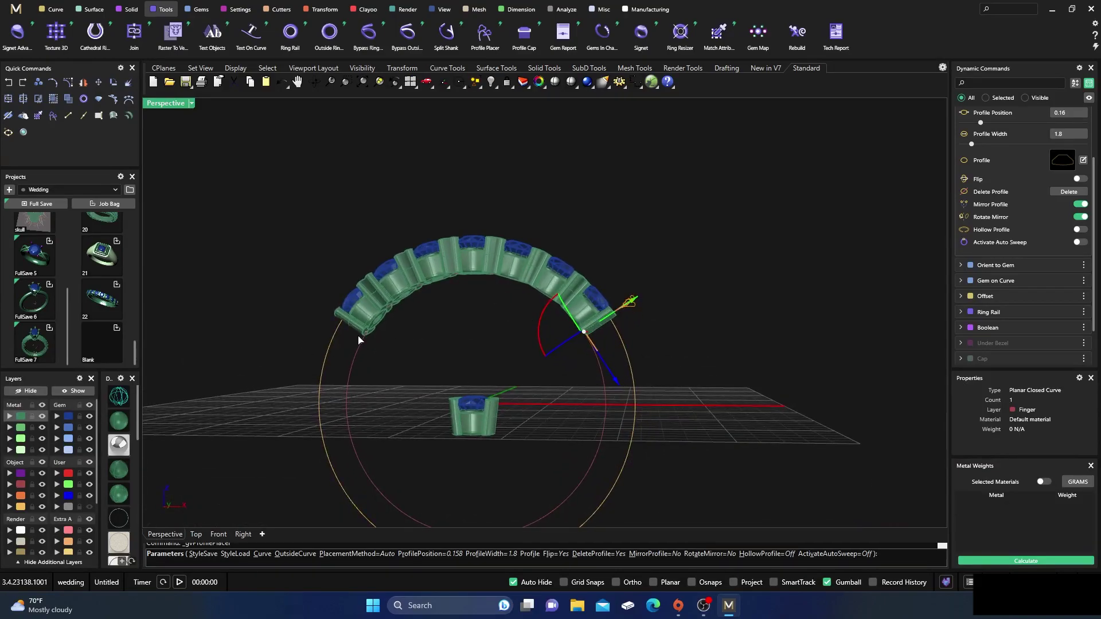
scroll(371, 340, "up", 2)
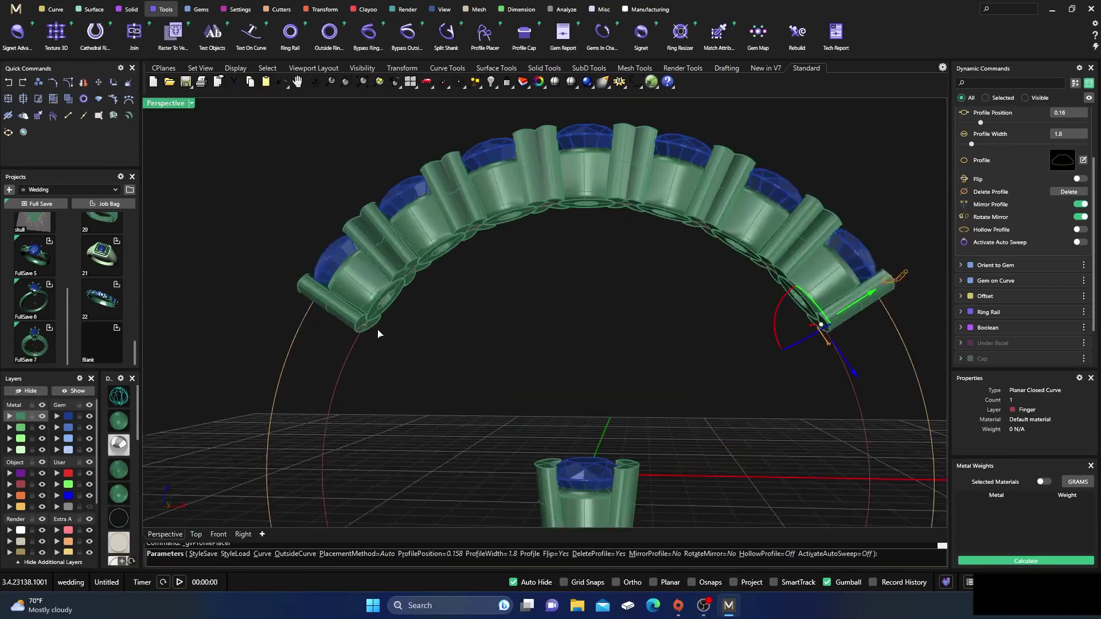
scroll(550, 349, "down", 5)
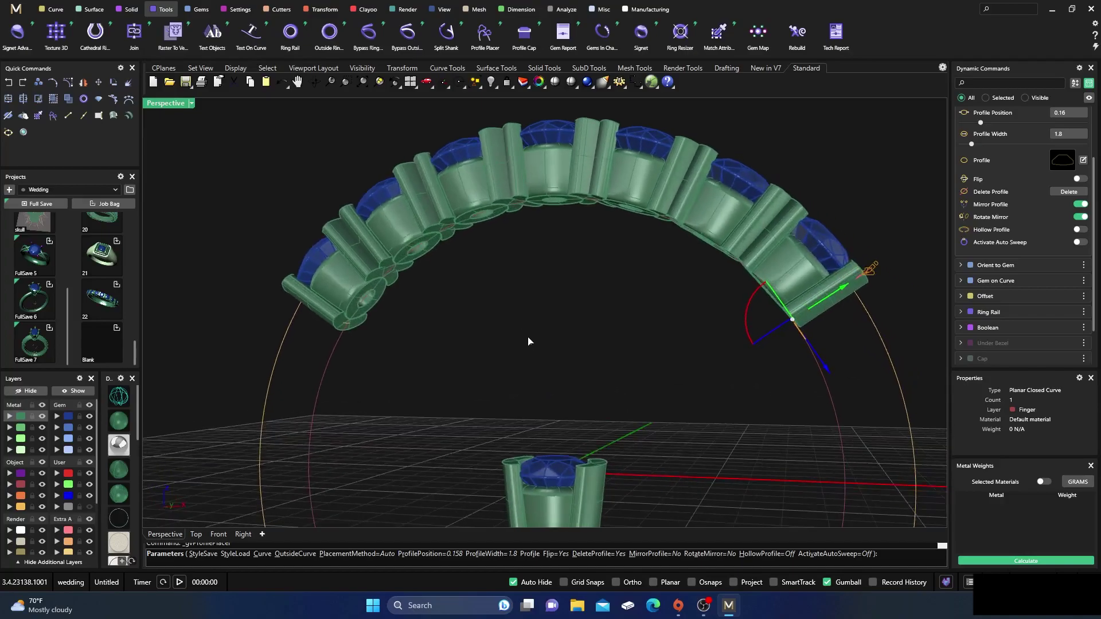
- Add another profile at the bottom of the ring rail at position 0.5, widen it to 3 mm, and accept the profiles
right_click_drag(525, 313, 521, 327)
scroll(533, 352, "down", 3)
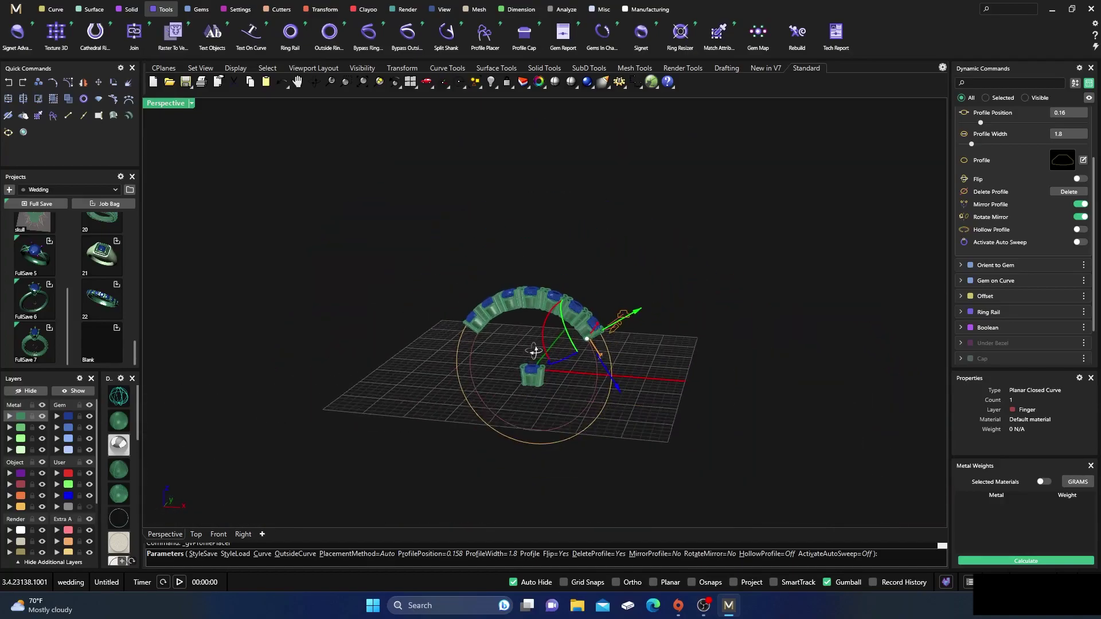
scroll(536, 432, "up", 3)
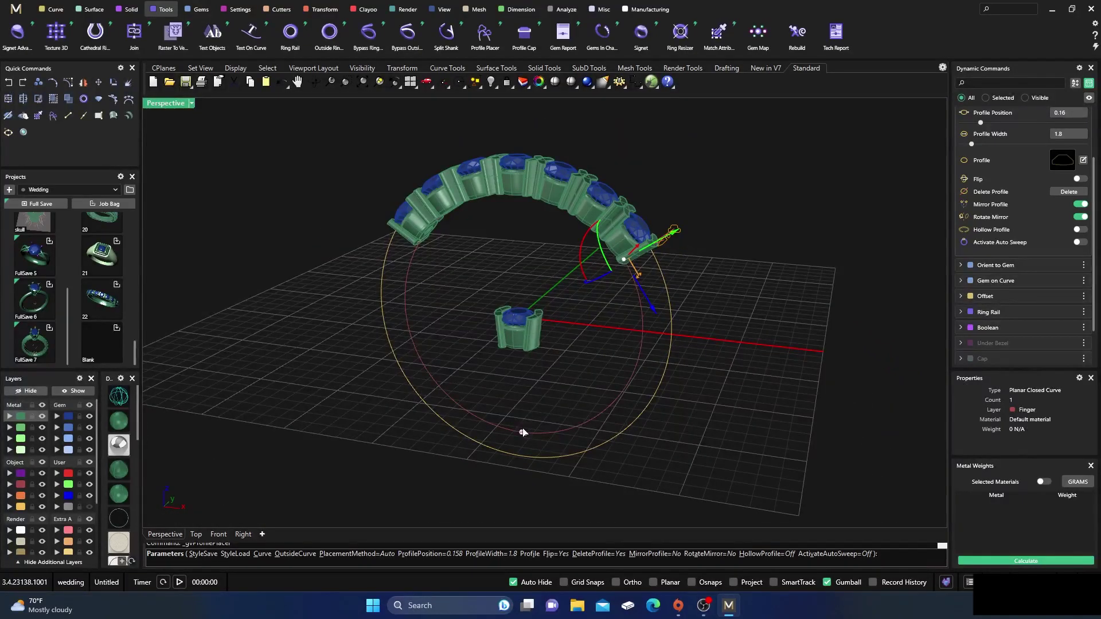
left_click(518, 433)
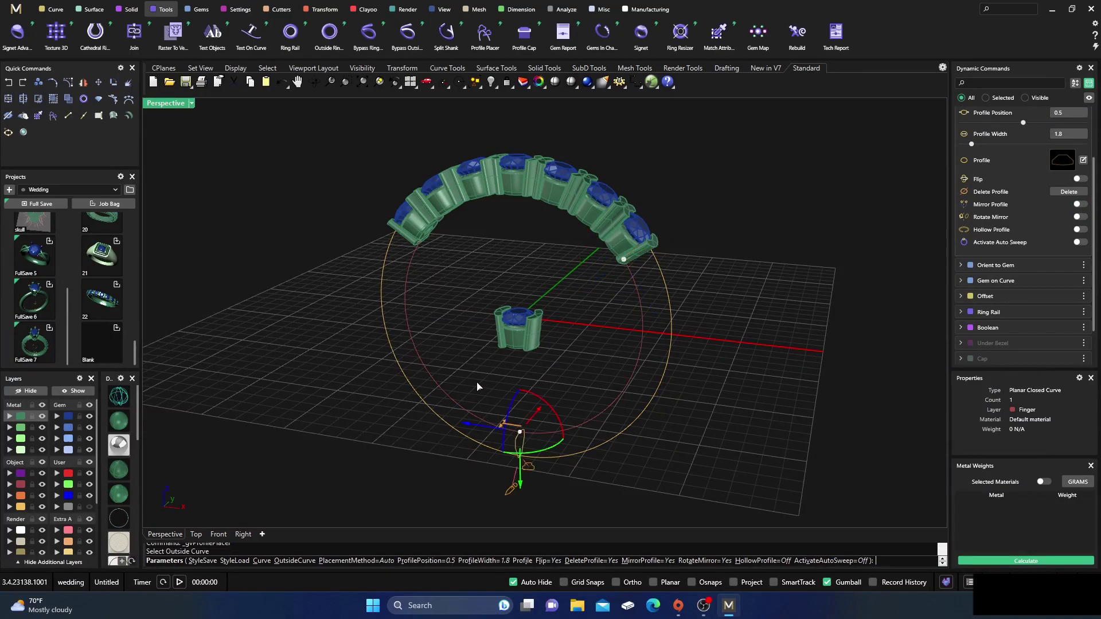
scroll(521, 465, "down", 3)
right_click_drag(521, 465, 518, 393)
scroll(518, 393, "up", 2)
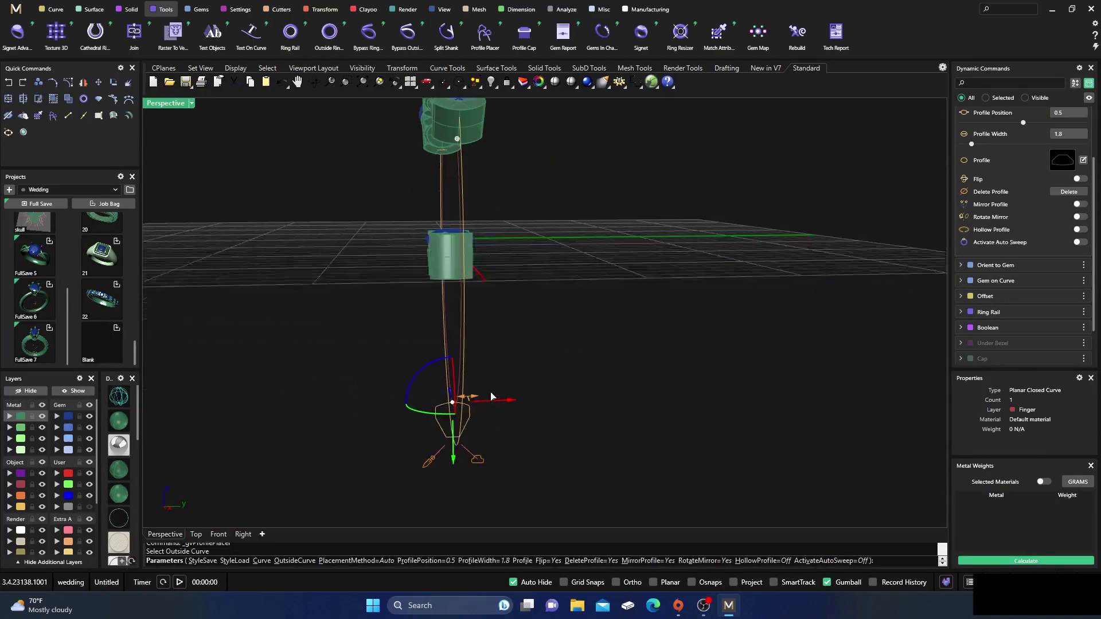
scroll(487, 396, "up", 3)
left_click_drag(460, 405, 488, 409)
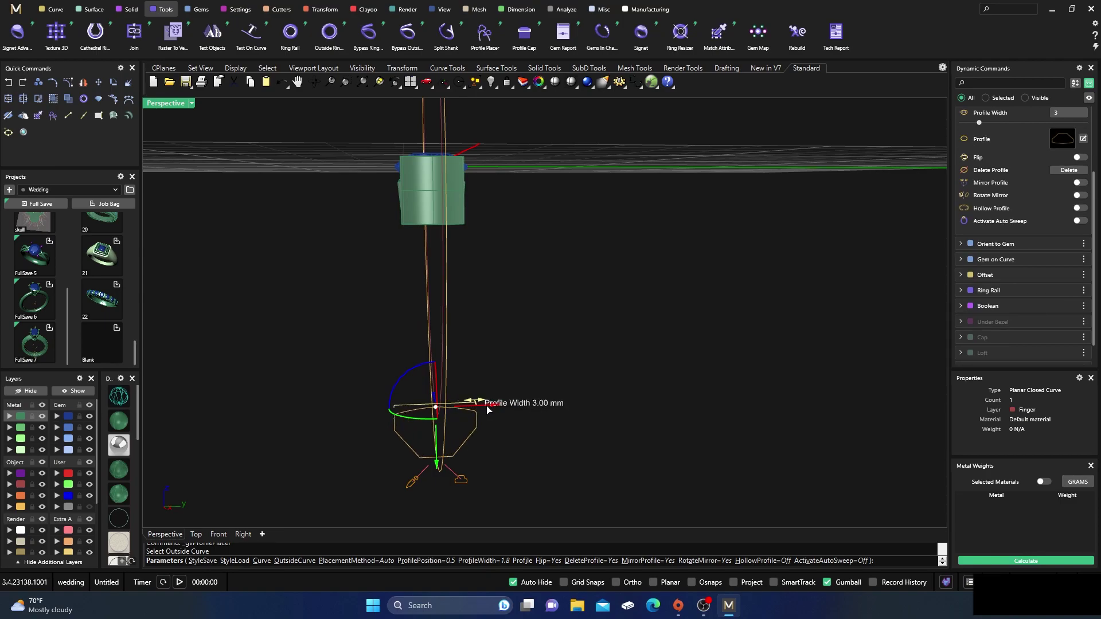
right_click_drag(380, 307, 433, 355)
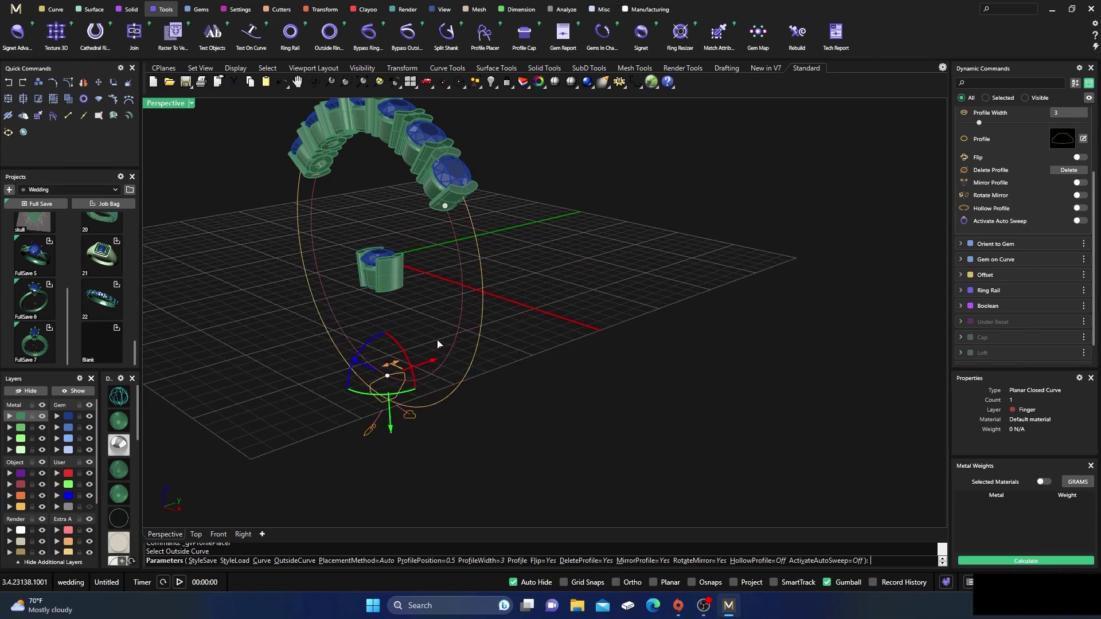
key("Return")
- Hide the original setting and its gem at the origin
left_click_drag(343, 224, 416, 315)
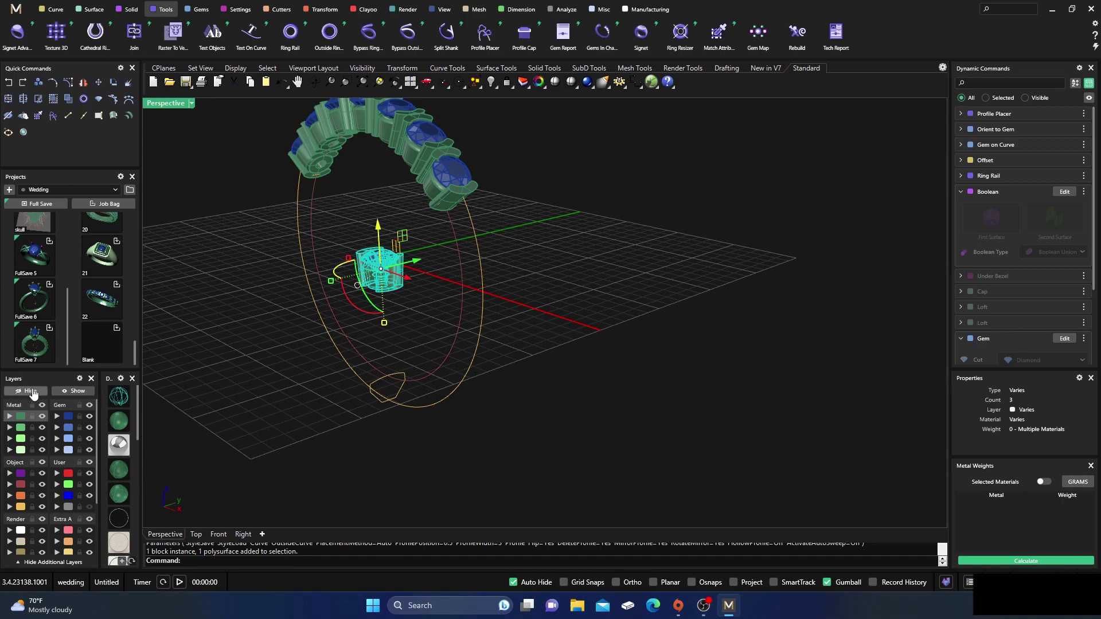
left_click(31, 391)
- Sweep the shank along the inner ring rail and outer offset circle through the two end profiles and the bottom profile with Sweep 2
right_click_drag(515, 356, 432, 251)
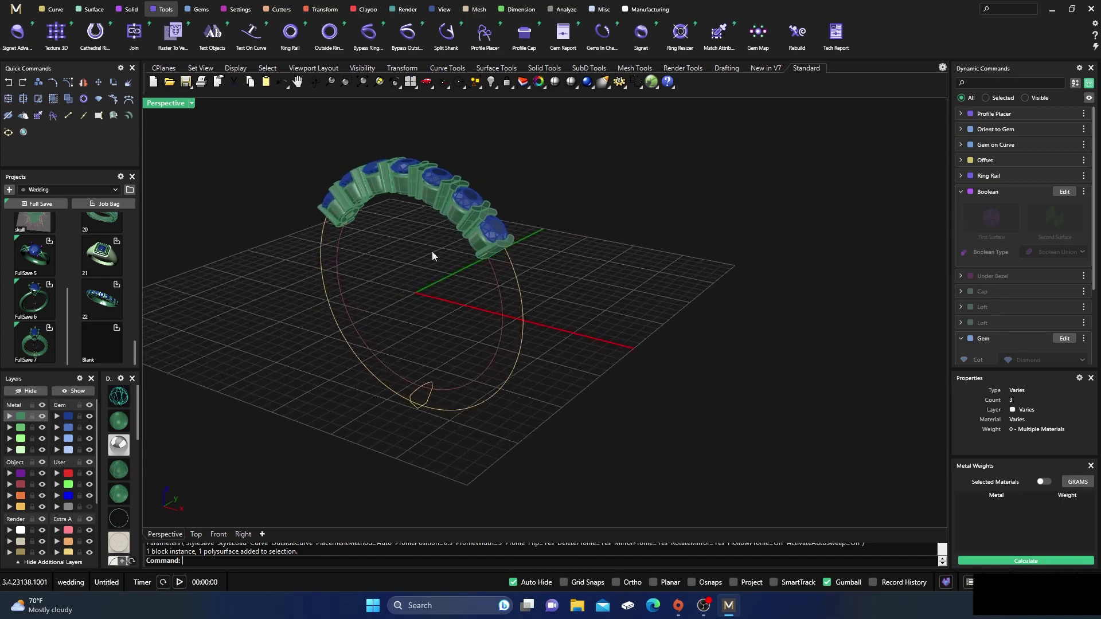
left_click(92, 10)
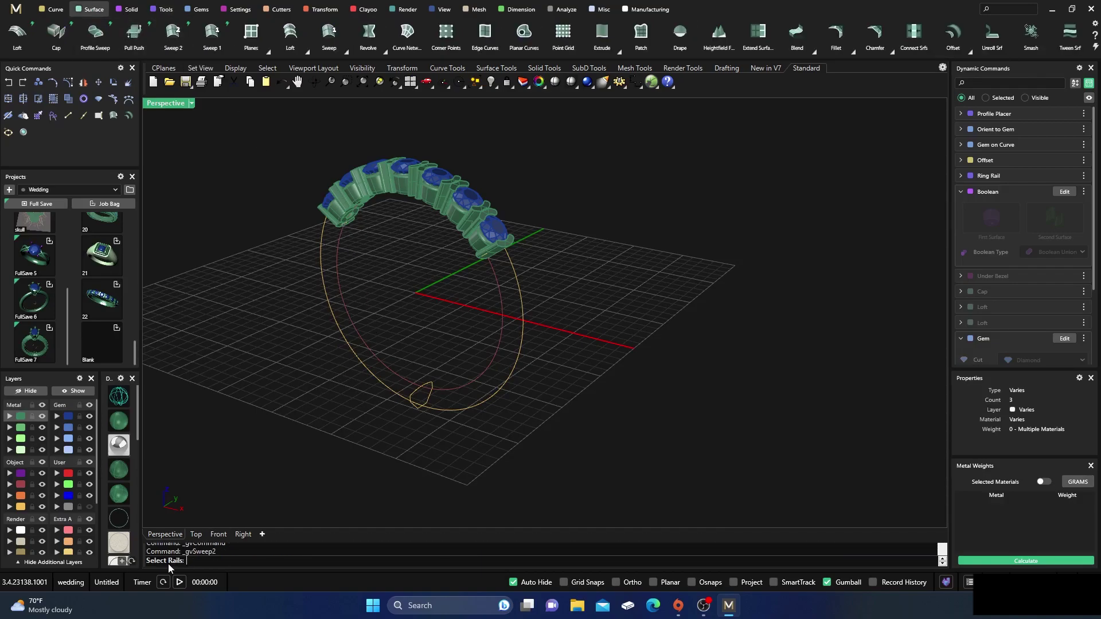
left_click(497, 290)
left_click(520, 284)
scroll(483, 262, "up", 3)
left_click(124, 397)
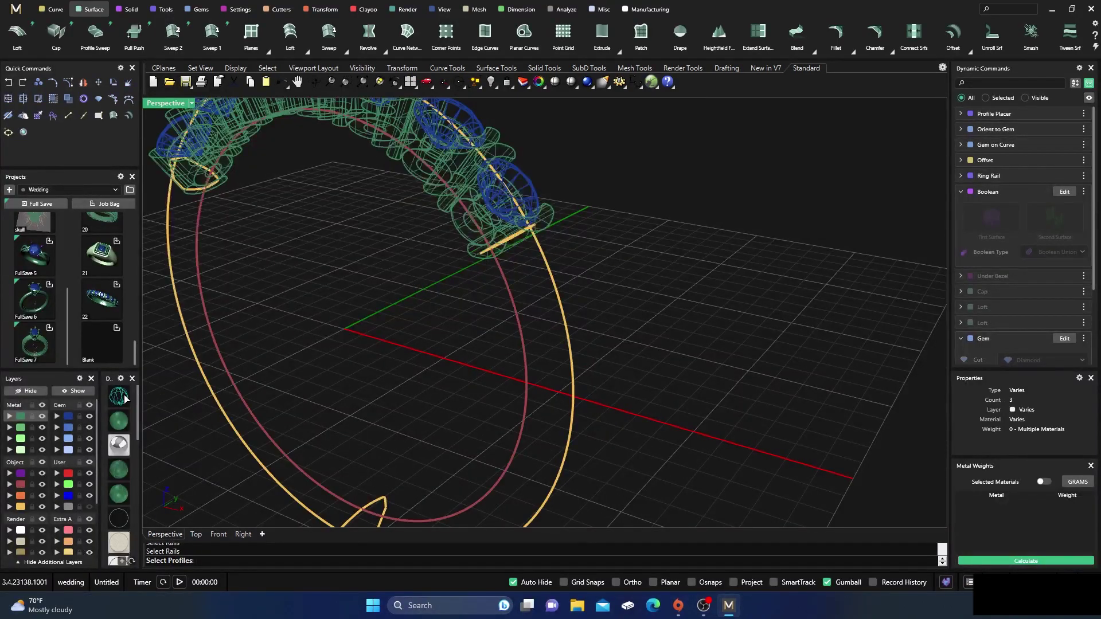
left_click(505, 245)
left_click(381, 503)
left_click(218, 186)
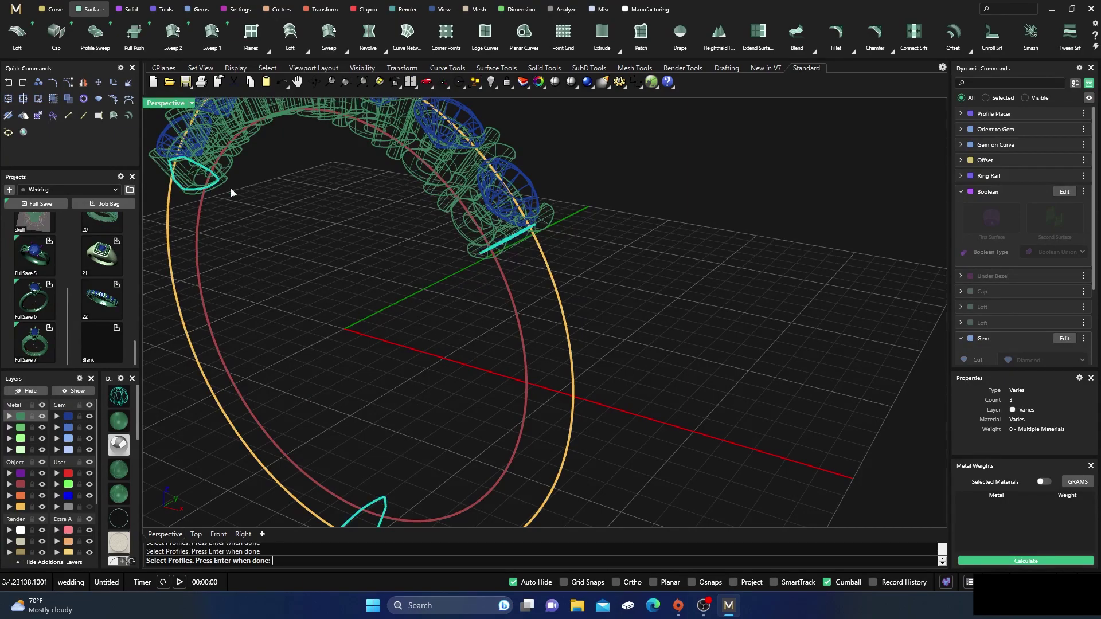
key("Return")
scroll(418, 326, "down", 5)
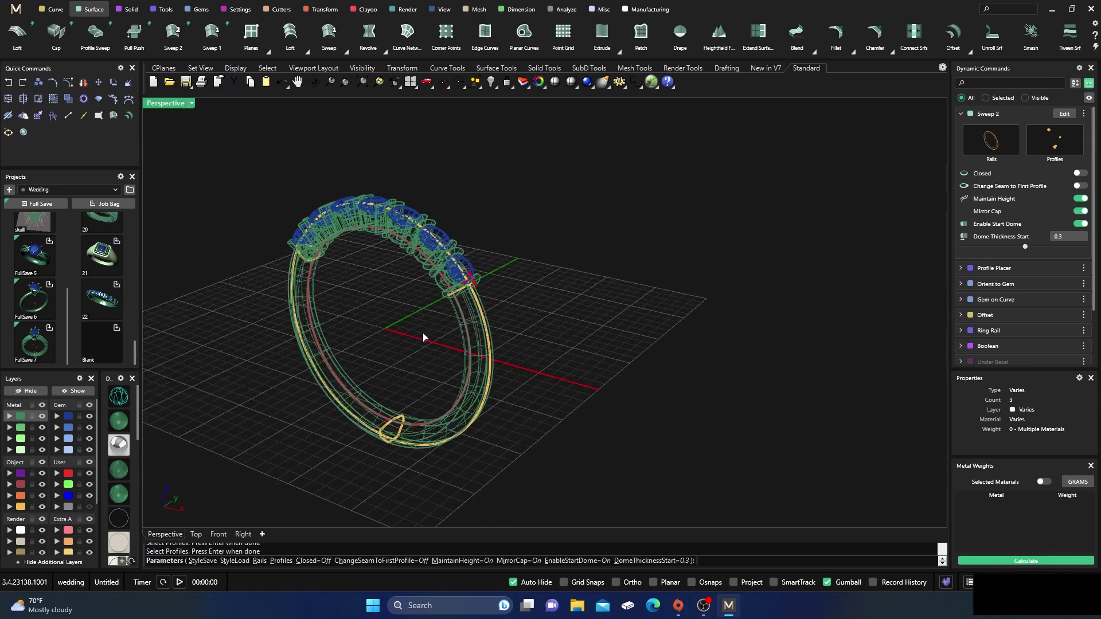
- Shade the model, hide the gem layer, and reduce the sweep's start dome thickness to 0.2 mm
left_click(119, 422)
mouse_move(425, 406)
right_mouse_down()
mouse_move(368, 351)
mouse_move(418, 388)
mouse_move(468, 319)
right_mouse_up()
scroll(469, 319, "up", 3)
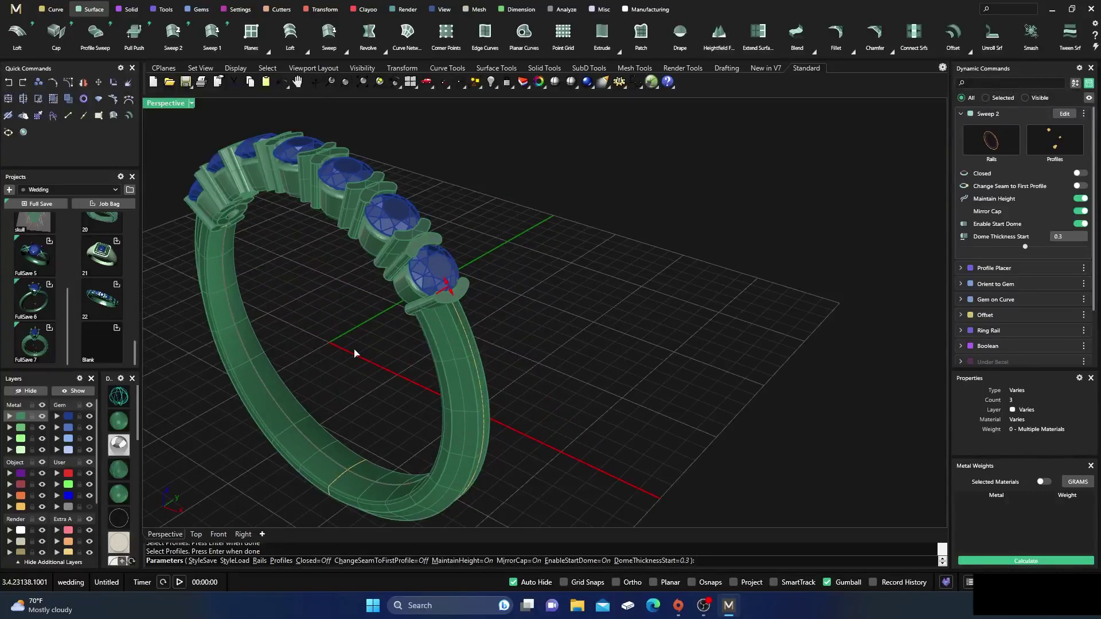
left_click(90, 416)
right_click_drag(422, 390, 429, 367)
scroll(439, 351, "up", 5)
scroll(442, 334, "up", 4)
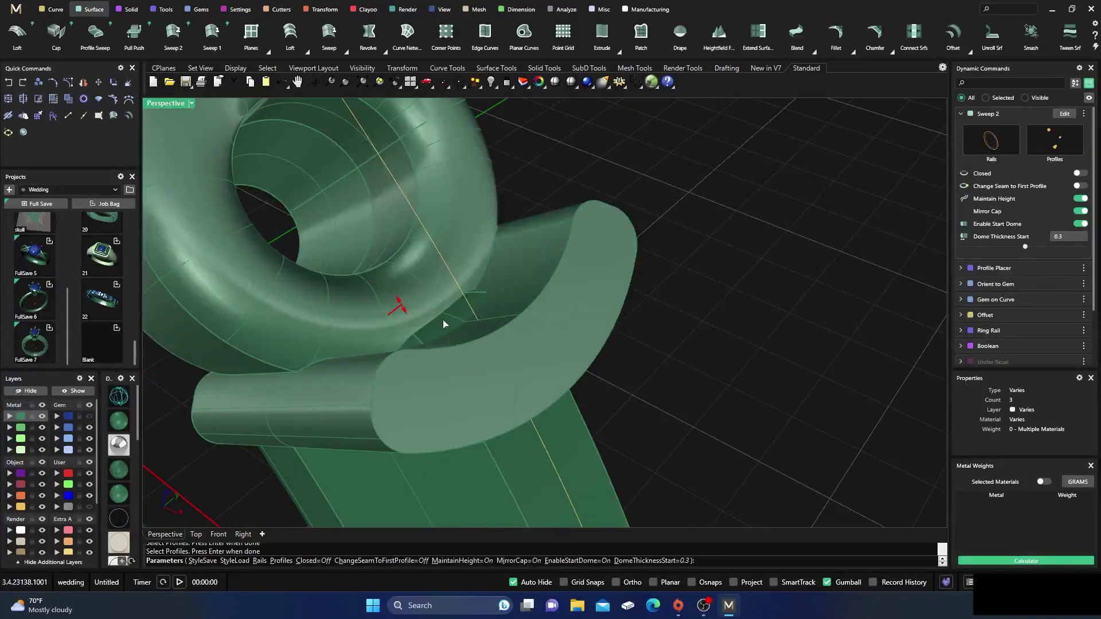
mouse_move(400, 310)
left_click_drag(400, 310, 408, 317)
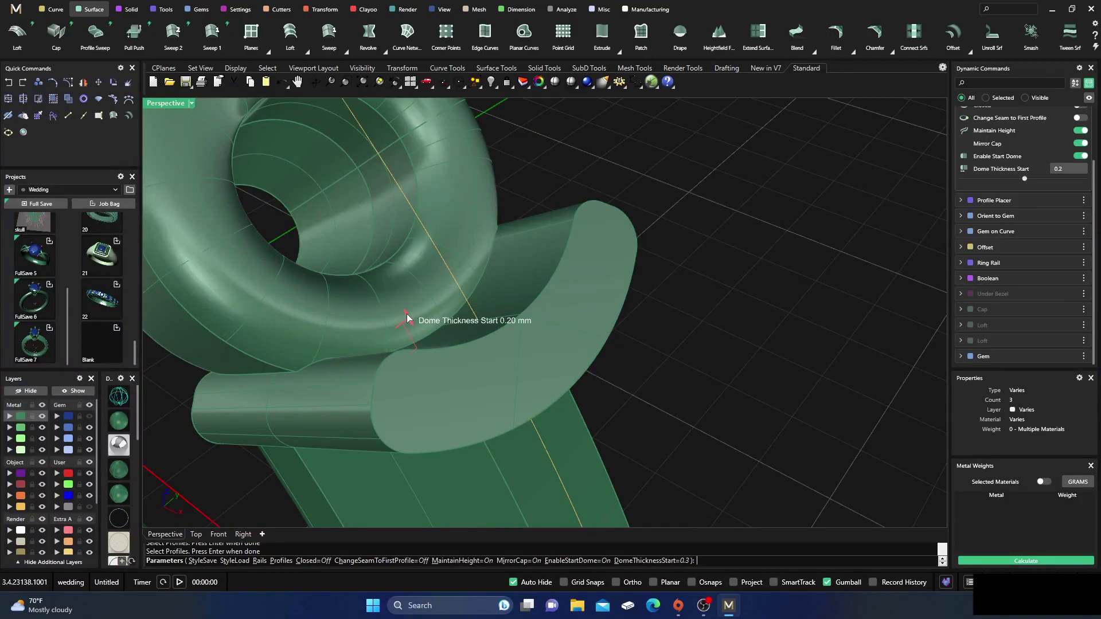
- Examine from several angles how the shank's domed ends meet the settings at both ends of the row
scroll(436, 335, "down", 10)
right_click_drag(480, 356, 530, 331)
scroll(578, 331, "down", 3)
scroll(477, 311, "up", 6)
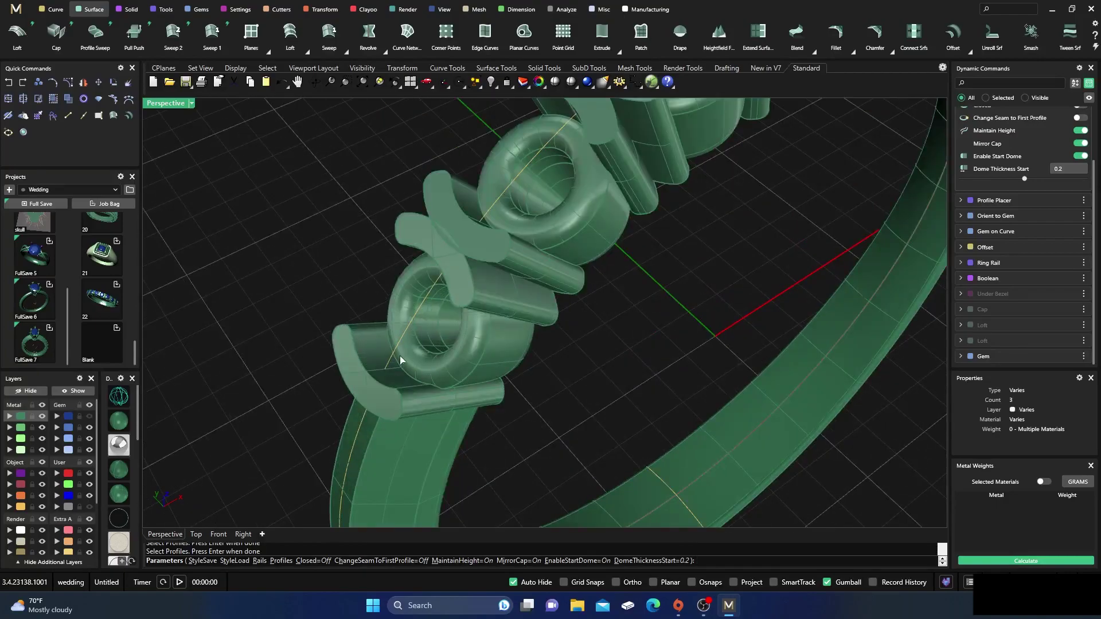
scroll(400, 358, "down", 6)
right_click_drag(445, 386, 325, 283)
scroll(472, 260, "down", 2)
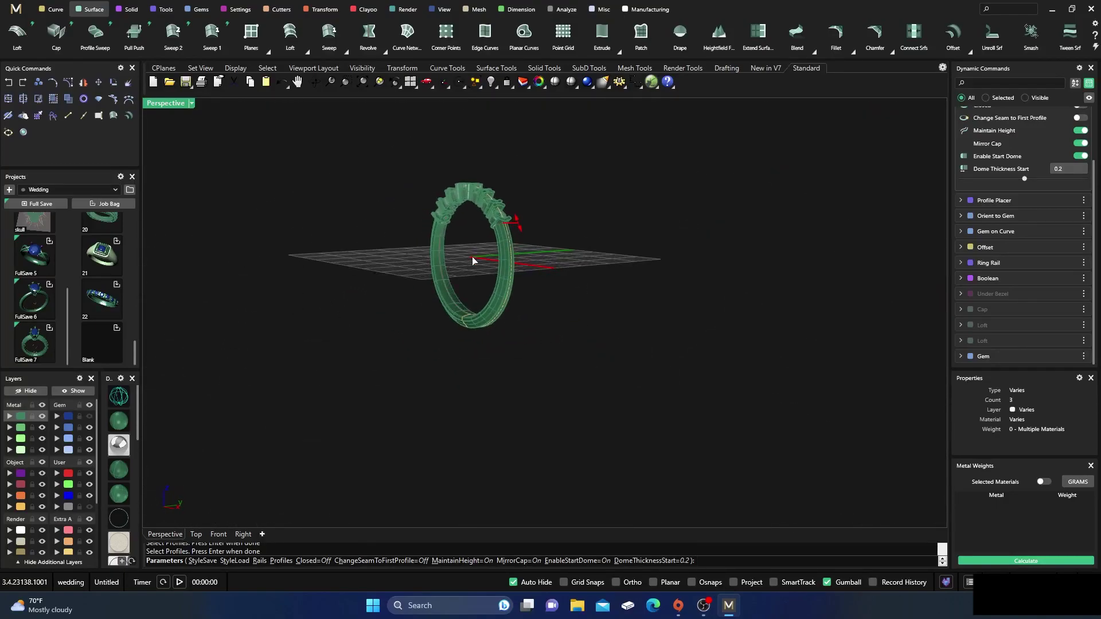
scroll(473, 261, "up", 5)
mouse_move(570, 275)
right_mouse_down()
mouse_move(472, 260)
mouse_move(568, 267)
right_mouse_up()
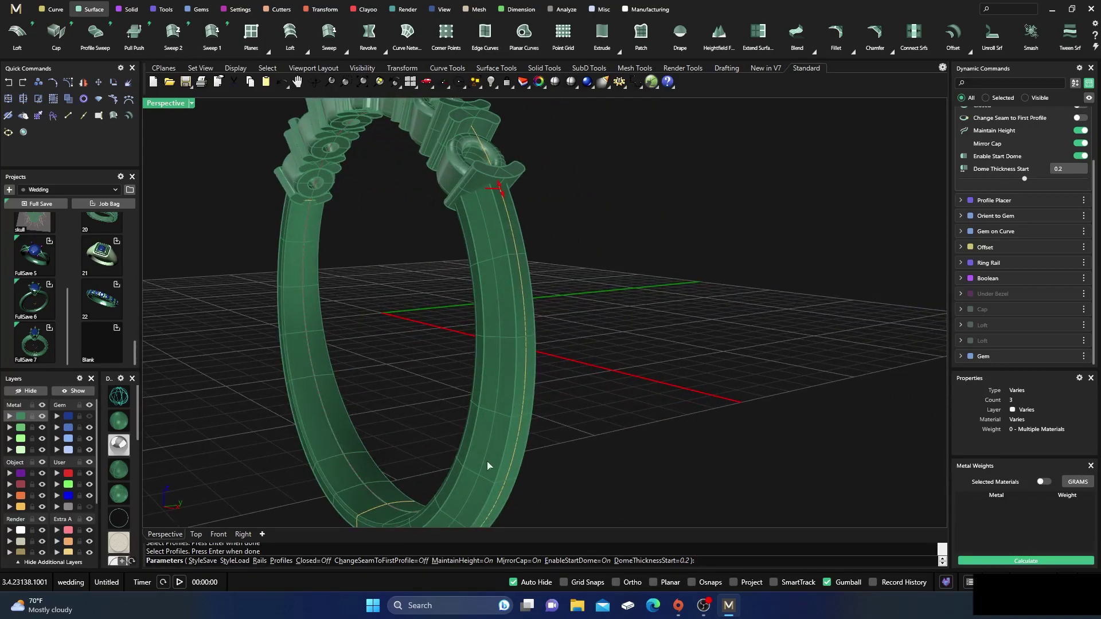
right_click_drag(432, 258, 239, 409)
- Show the gem layer again and accept the shank sweep
left_click(89, 417)
scroll(505, 265, "down", 3)
right_click_drag(531, 275, 558, 298)
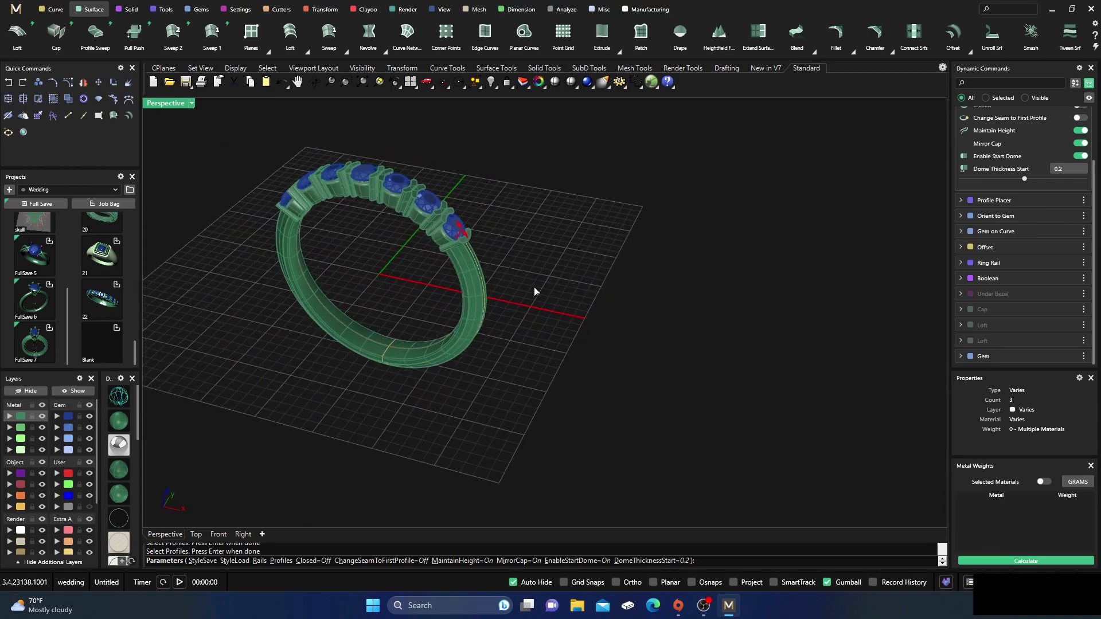
key("Return")
- Examine the ring around the stone row and check which settings are selected together
scroll(580, 253, "down", 3)
right_click_drag(580, 253, 583, 231)
scroll(460, 225, "up", 5)
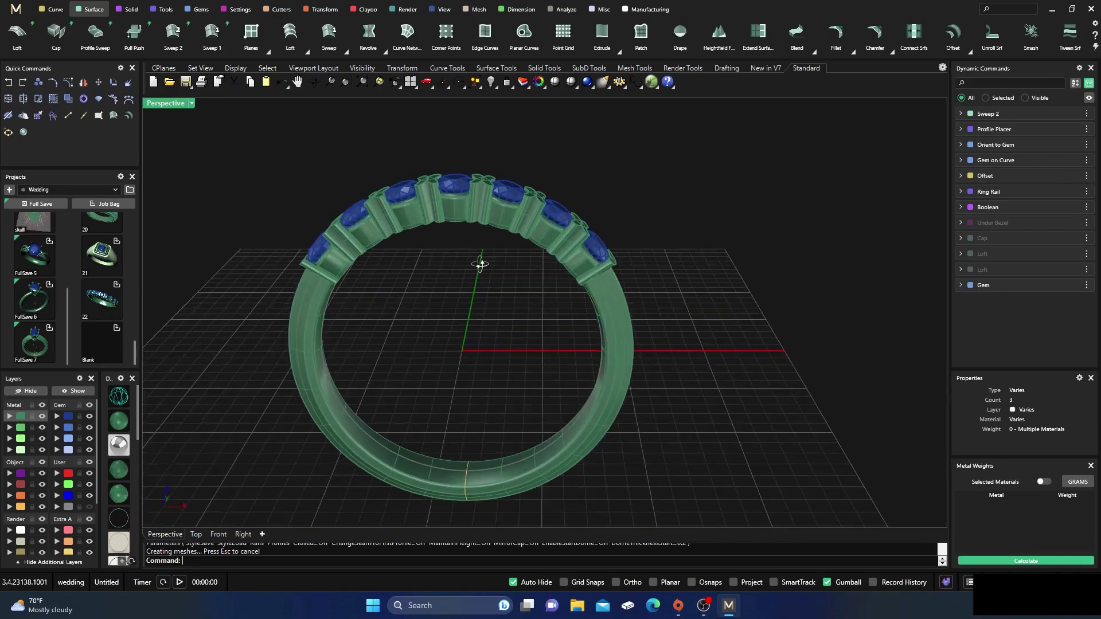
mouse_move(483, 265)
right_mouse_down()
mouse_move(496, 312)
mouse_move(491, 246)
right_mouse_up()
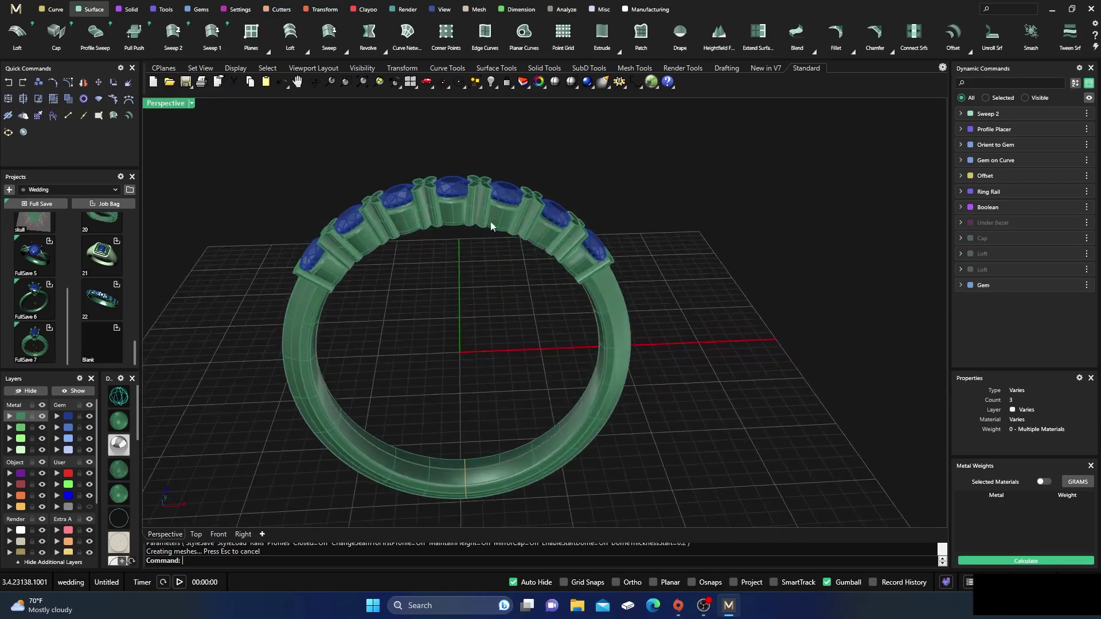
scroll(484, 189, "up", 5)
scroll(482, 177, "down", 4)
mouse_move(481, 176)
right_mouse_down()
mouse_move(482, 160)
mouse_move(475, 178)
right_mouse_up()
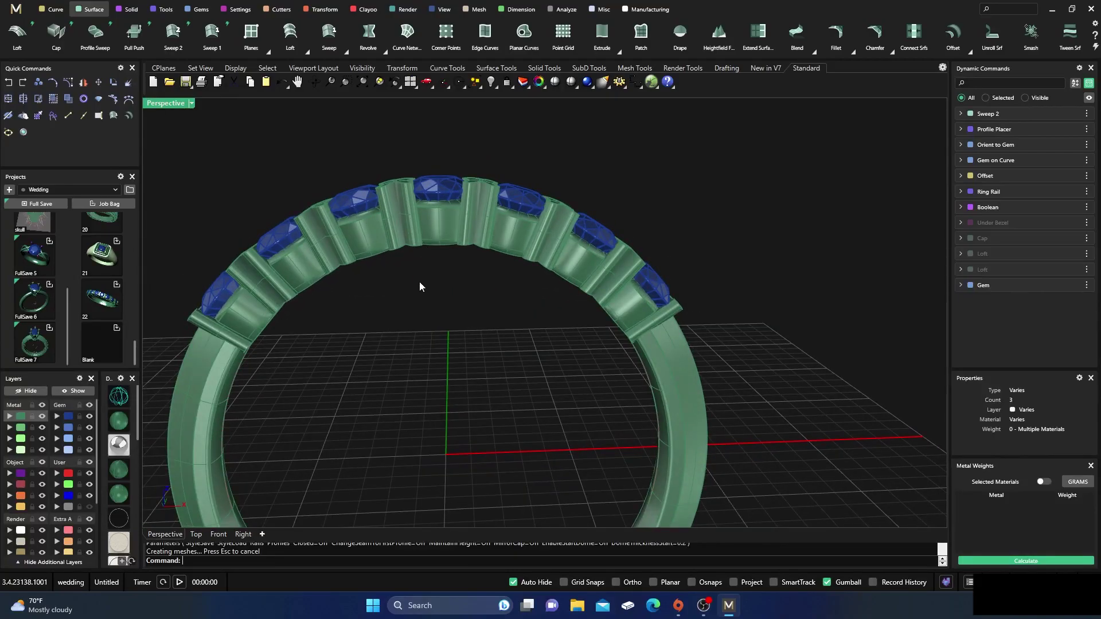
left_click(431, 214)
left_click(304, 150)
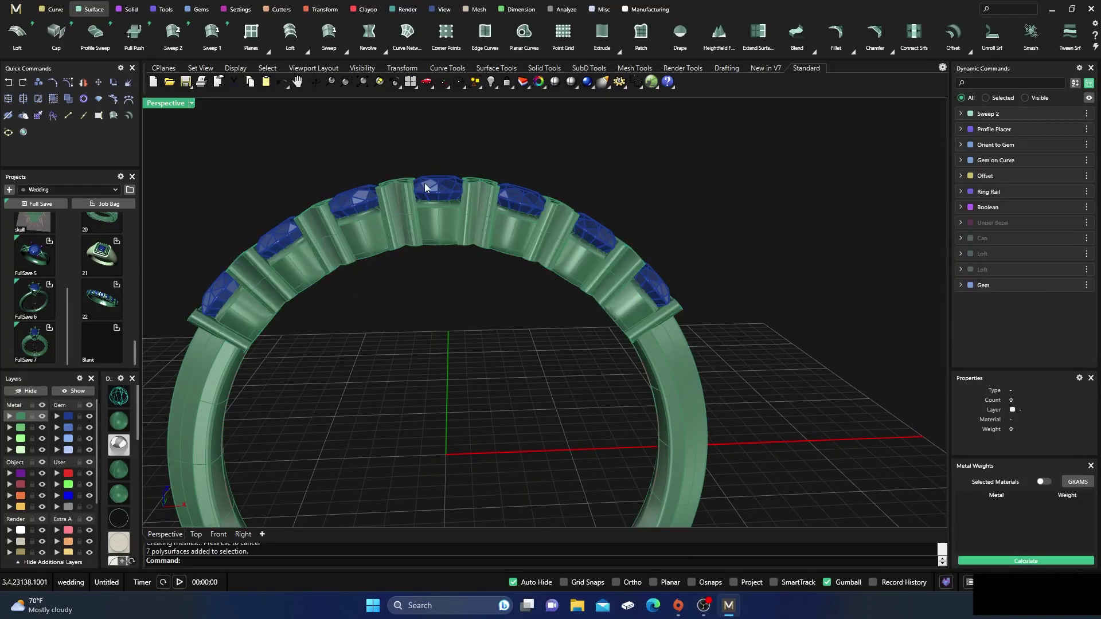
left_click(434, 227)
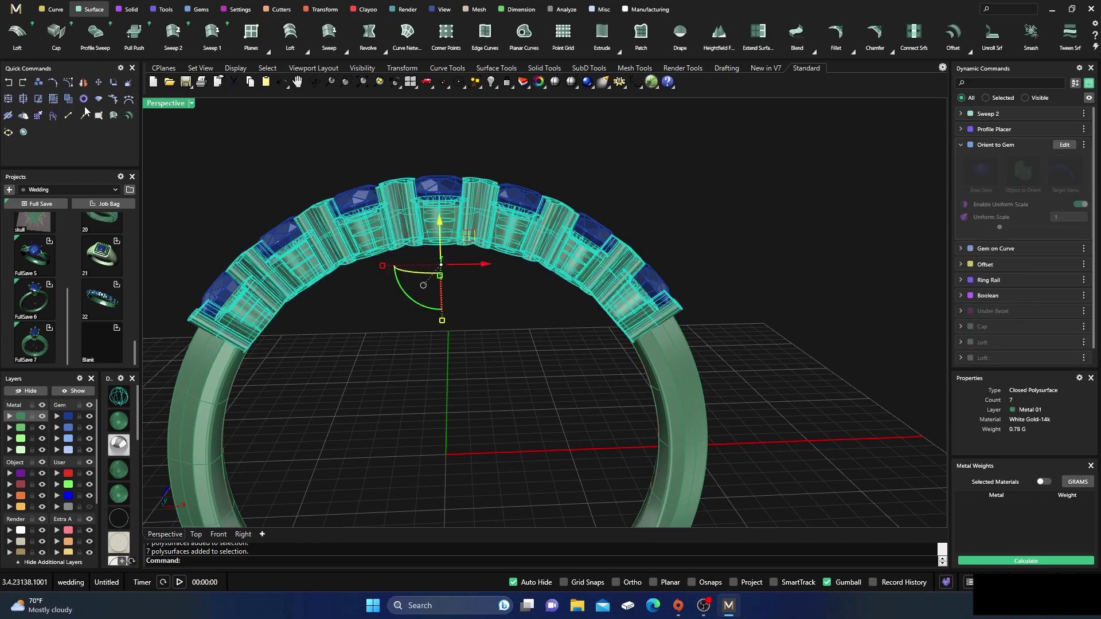
left_click(221, 112)
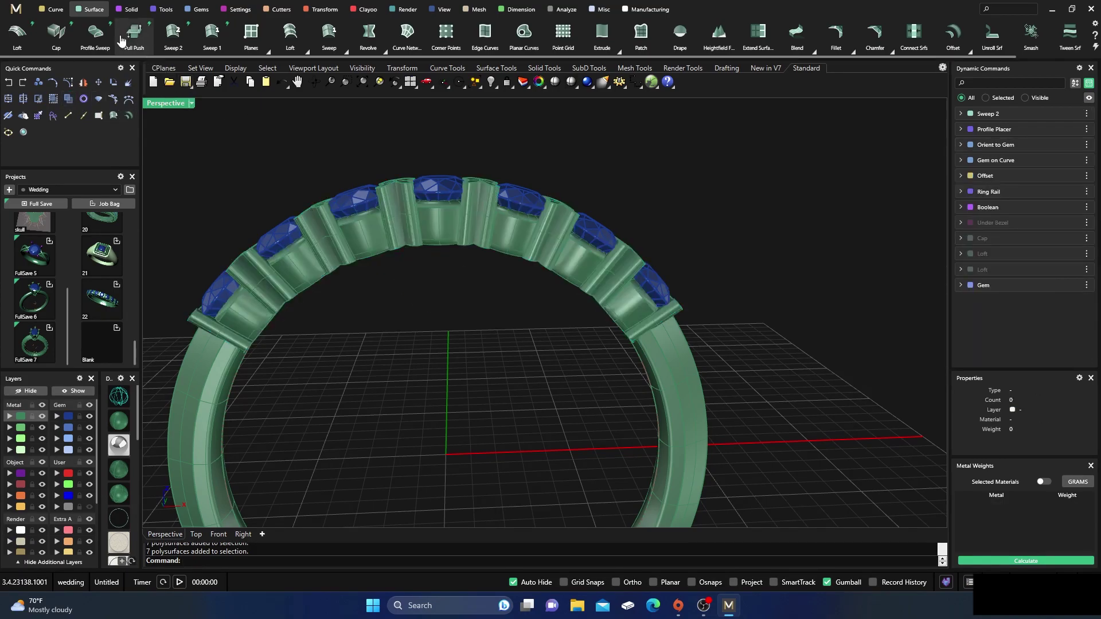
- Boolean union the center setting with the two settings directly beside it
left_click(132, 10)
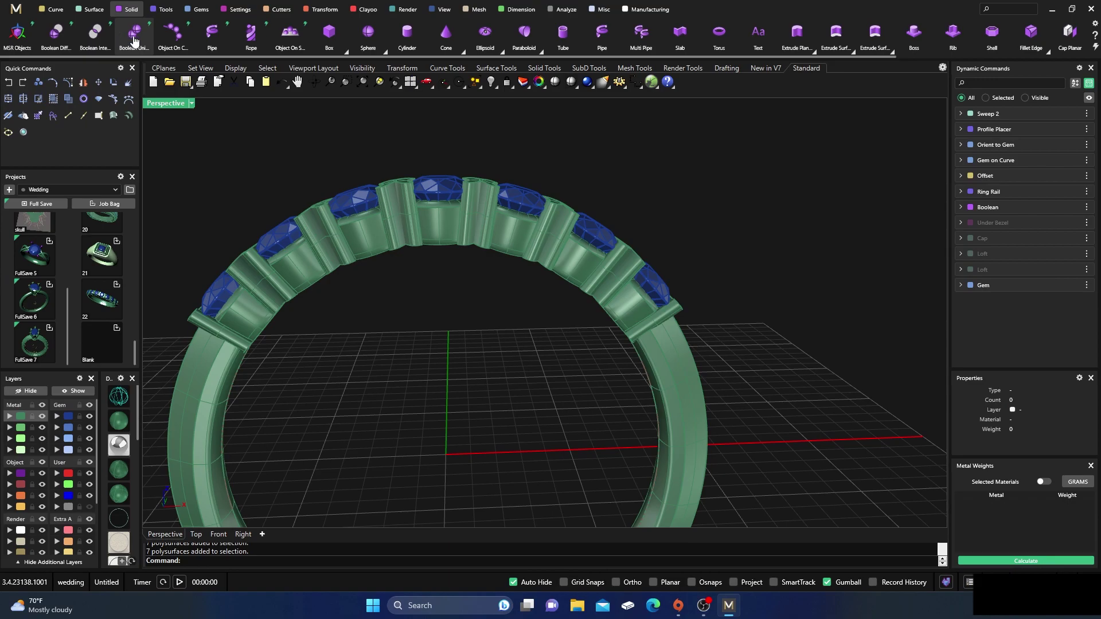
left_click(134, 34)
left_click(442, 226)
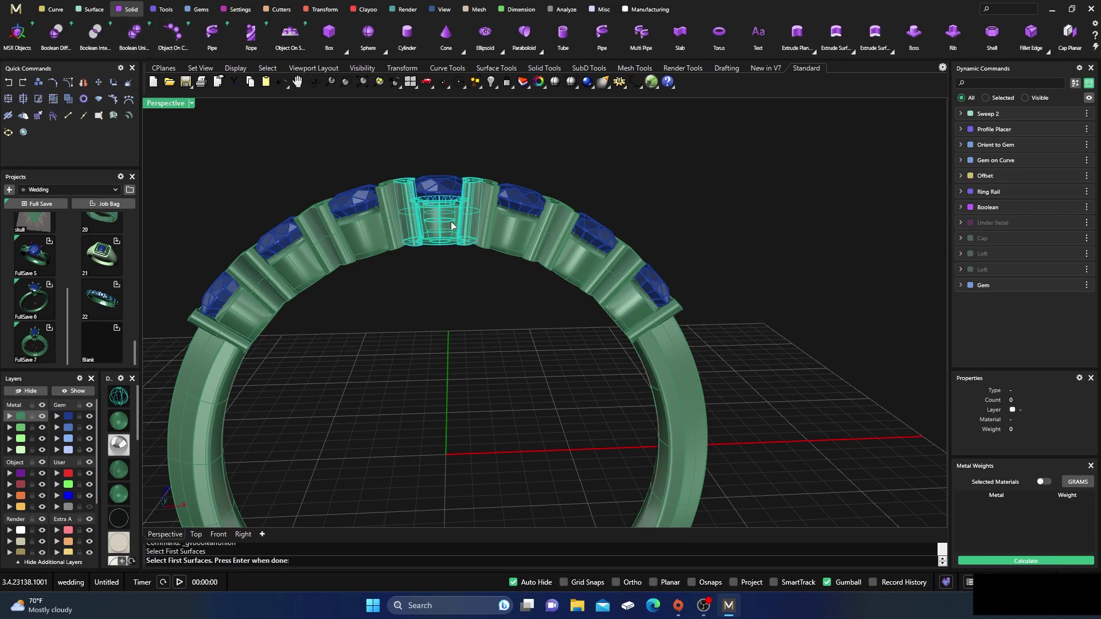
key("Return")
left_click(505, 248)
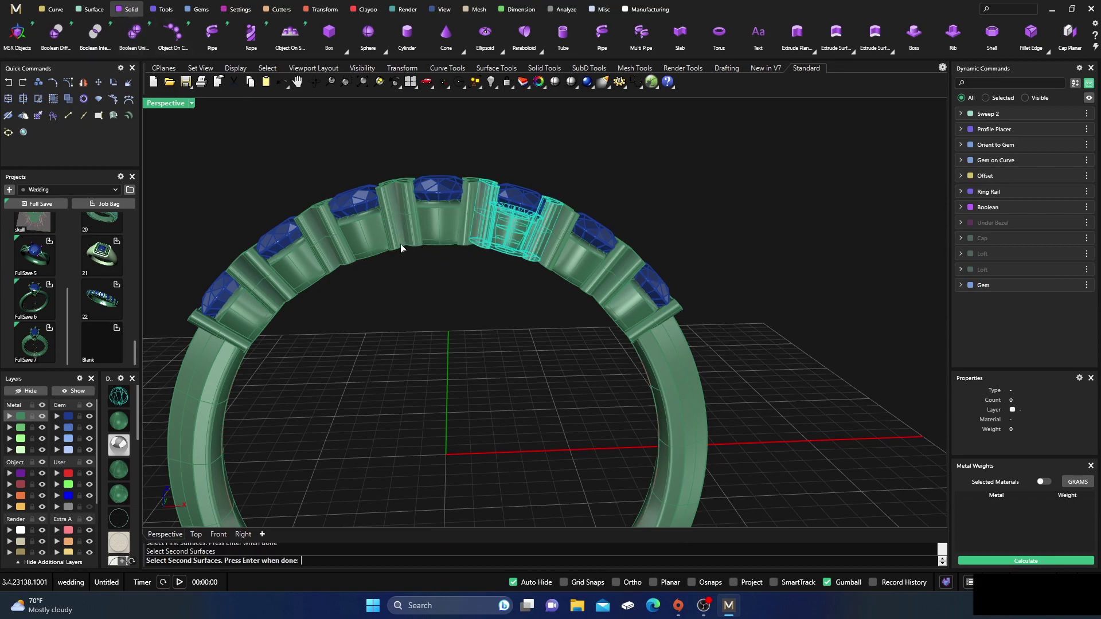
left_click(367, 238)
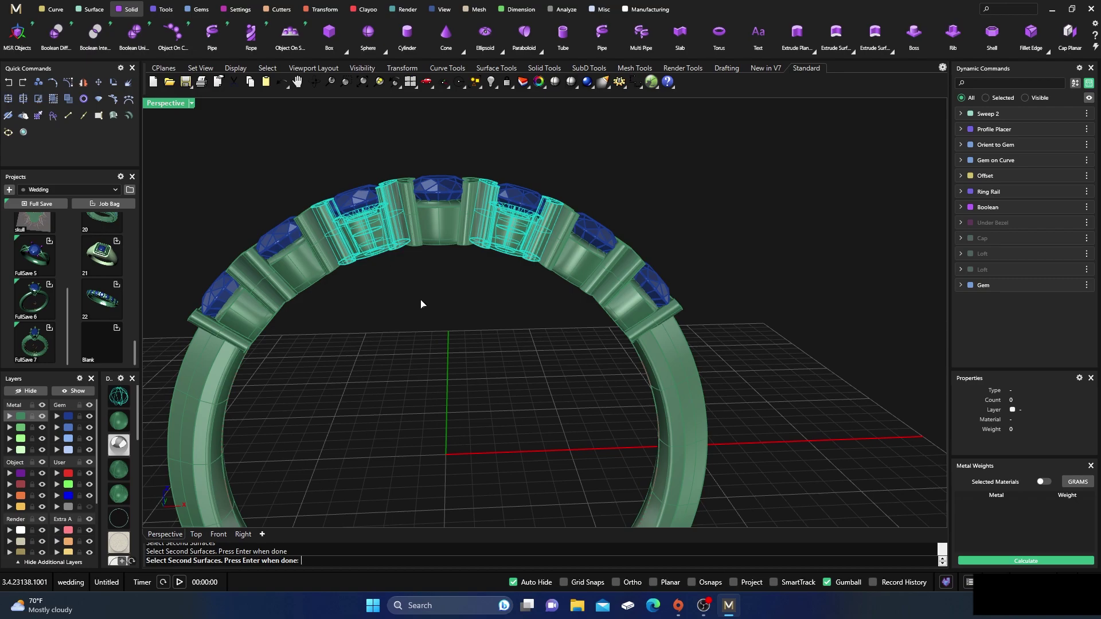
key("Return")
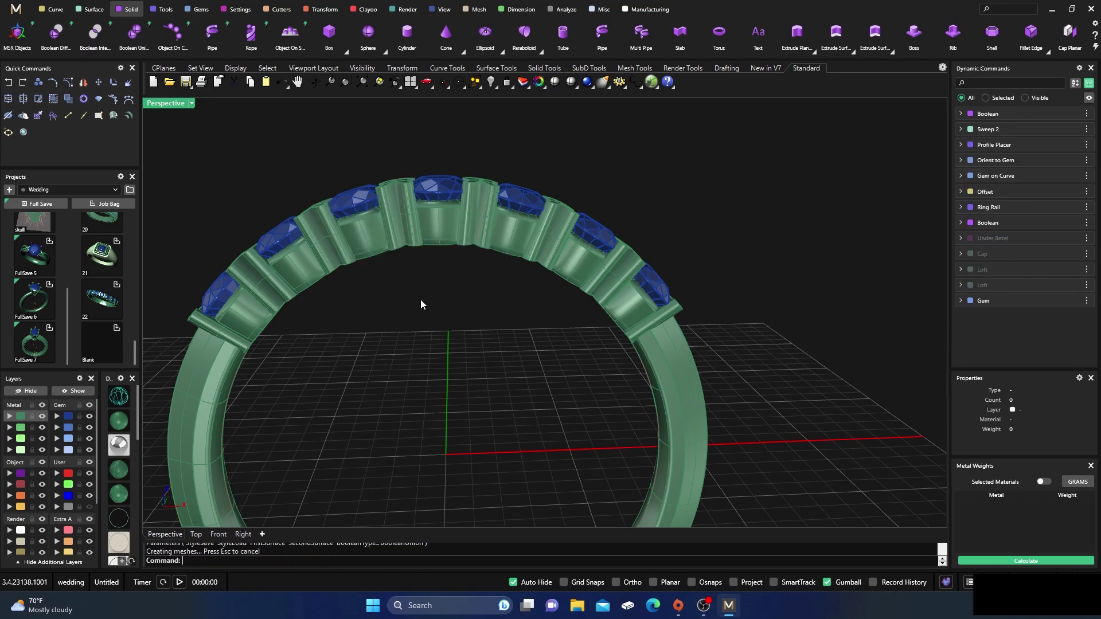
- Boolean union the joined three center settings with the next setting on each side
key("Return")
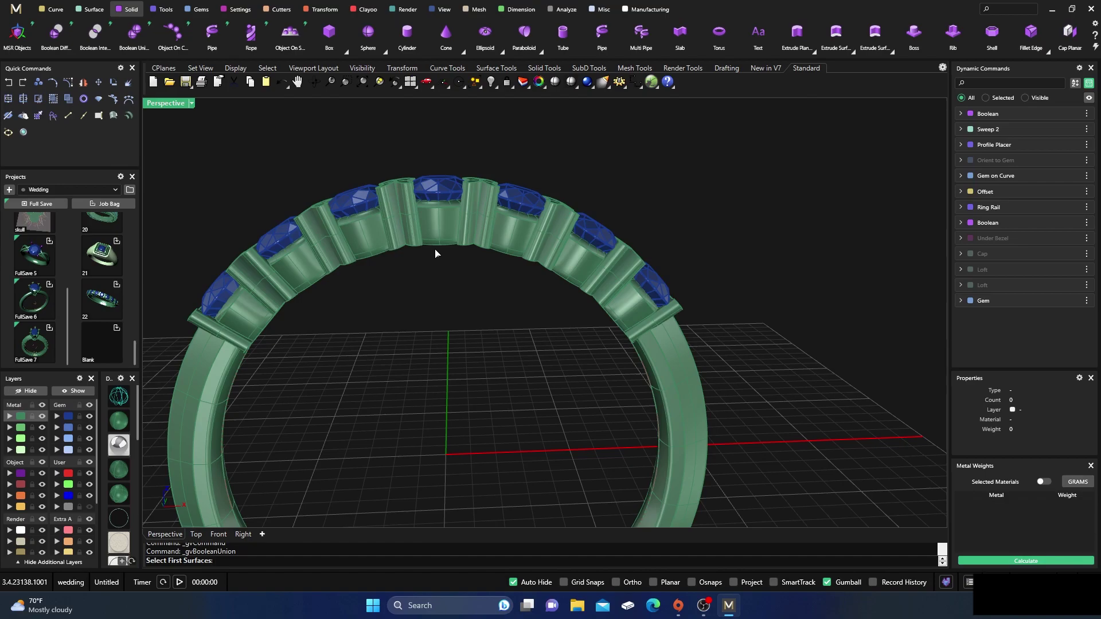
left_click(443, 231)
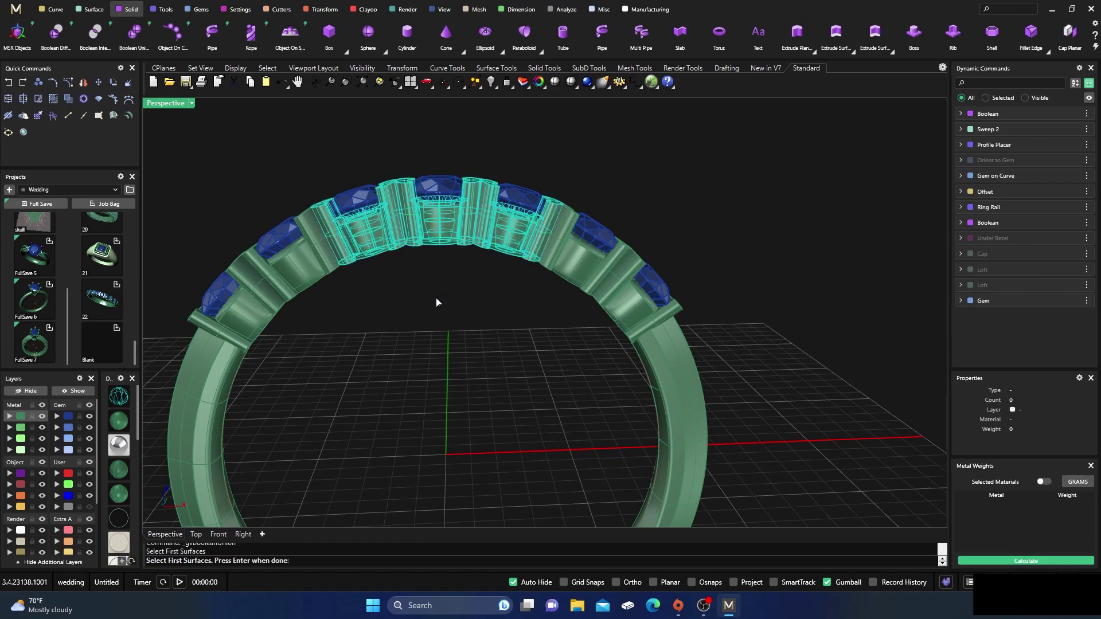
key("Return")
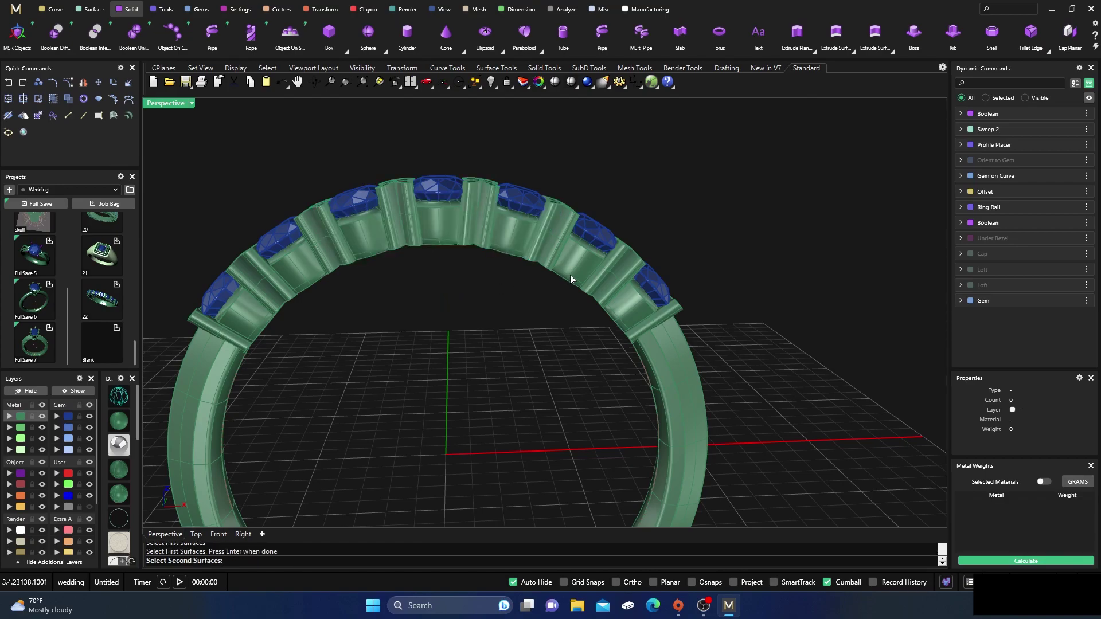
left_click(570, 276)
key("Return")
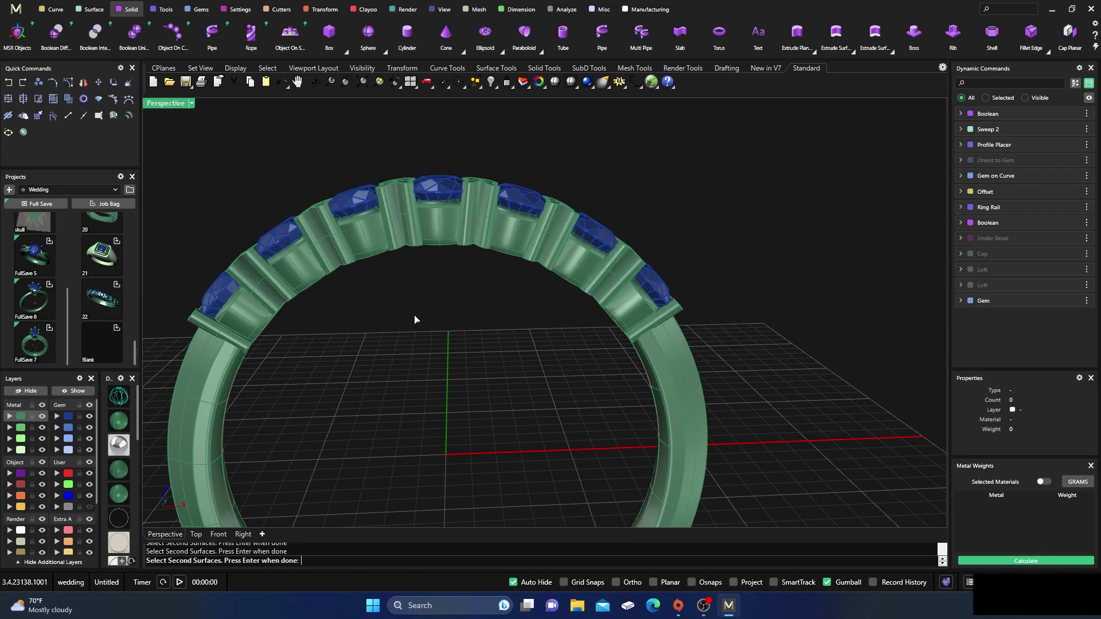
key("Return")
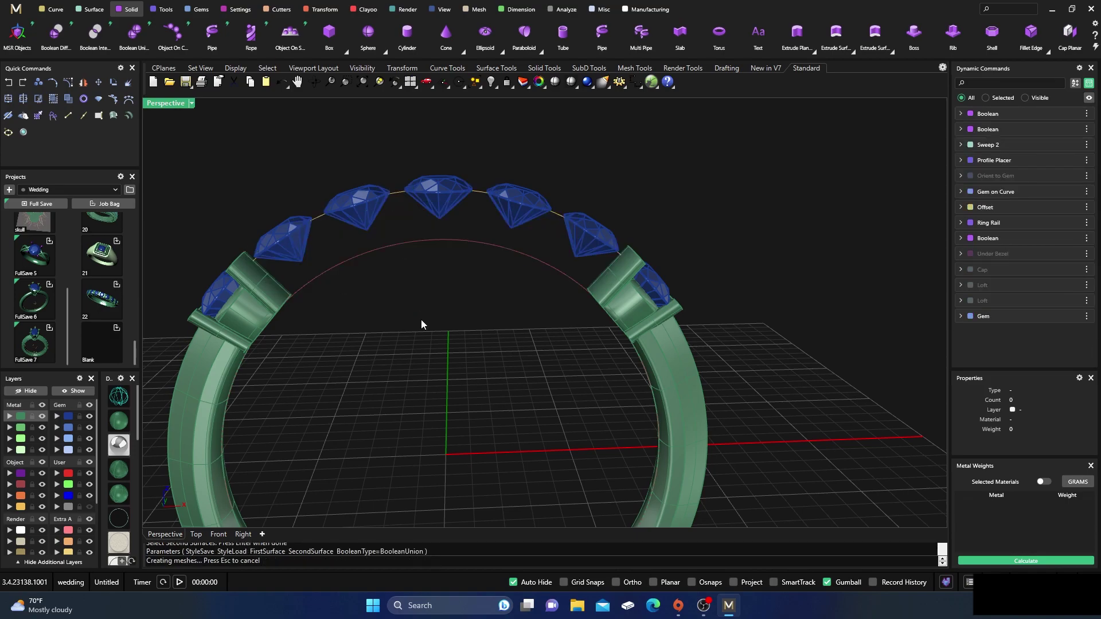
- Boolean union the joined five settings with the two end settings of the row
key("Return")
left_click(436, 240)
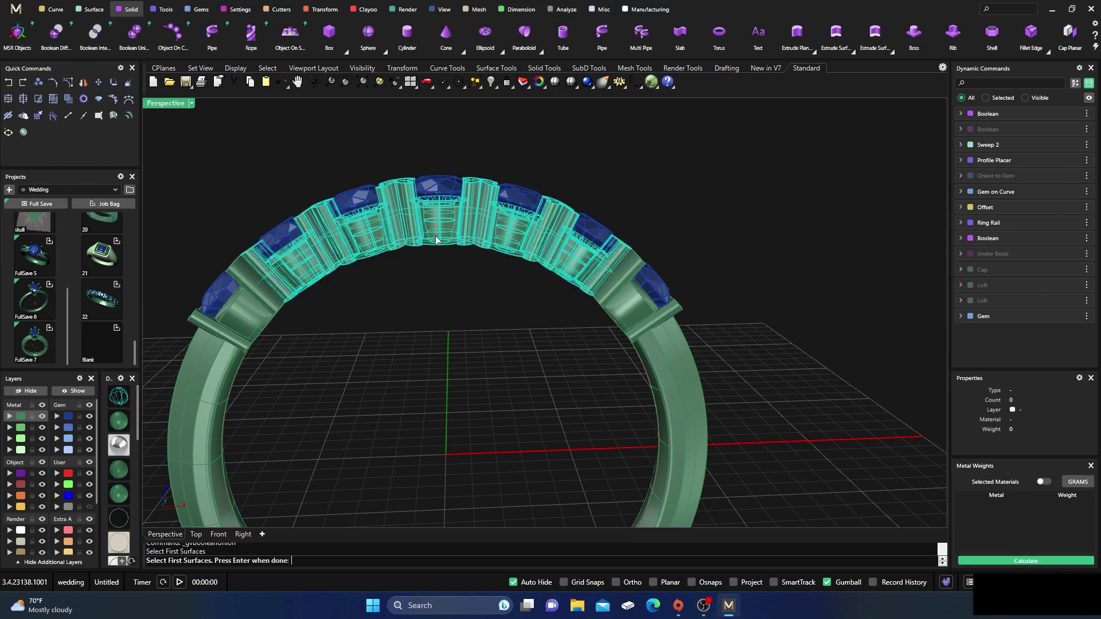
key("Return")
left_click(623, 316)
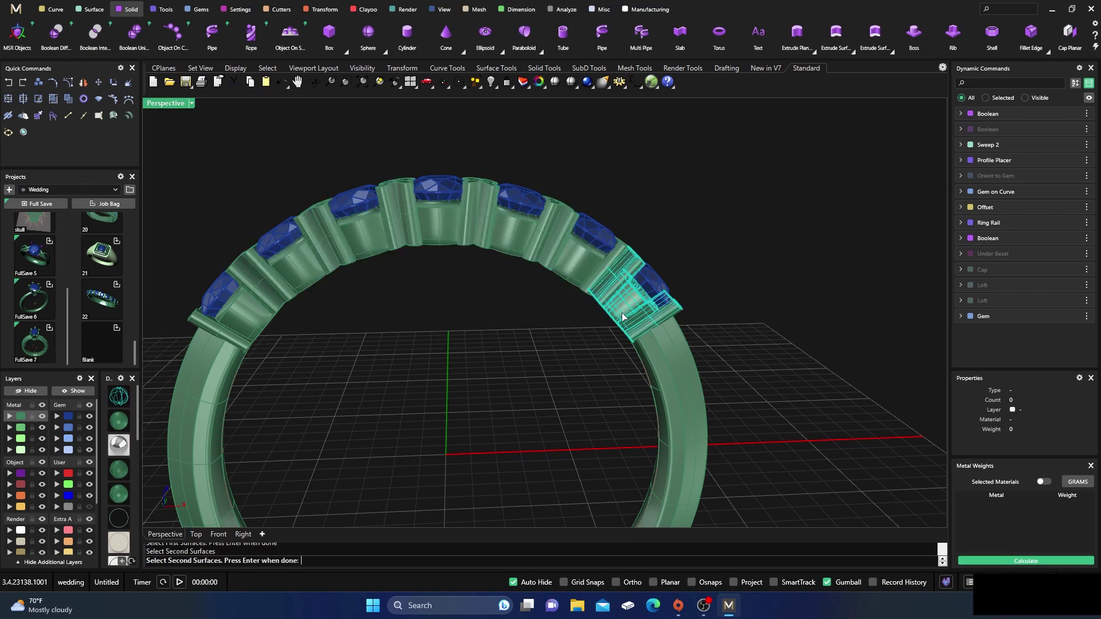
left_click(269, 321)
key("Return")
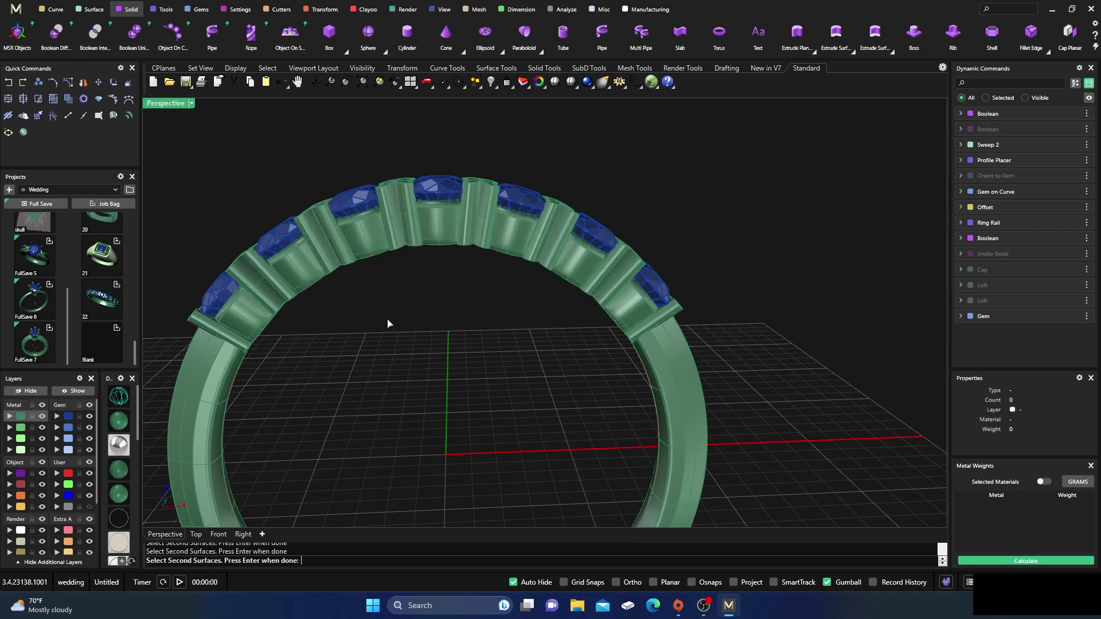
key("Return")
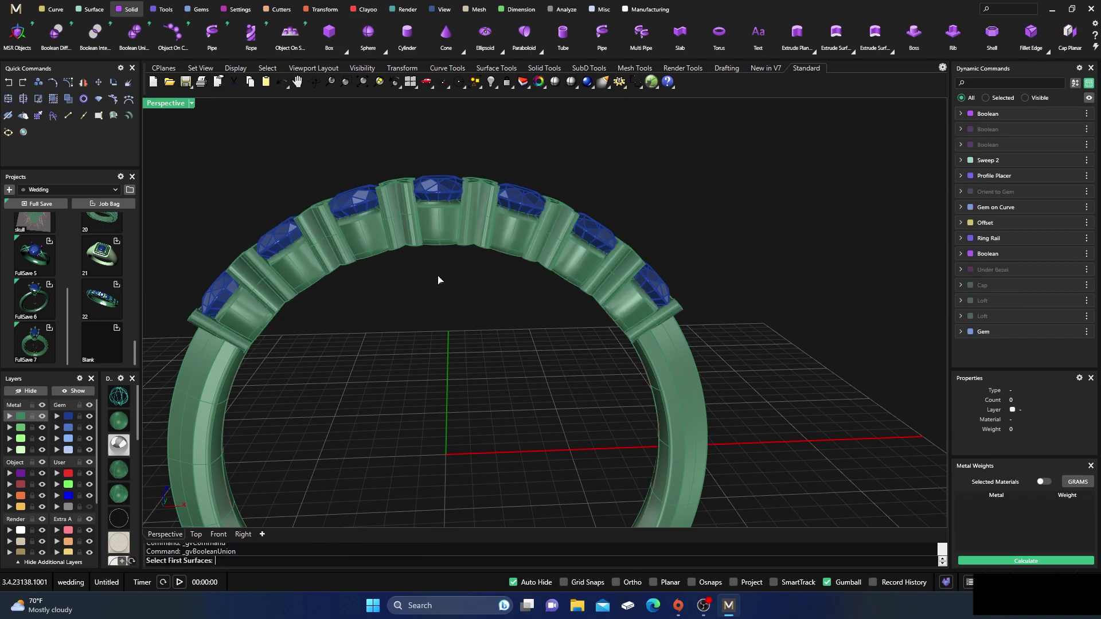
left_click(446, 241)
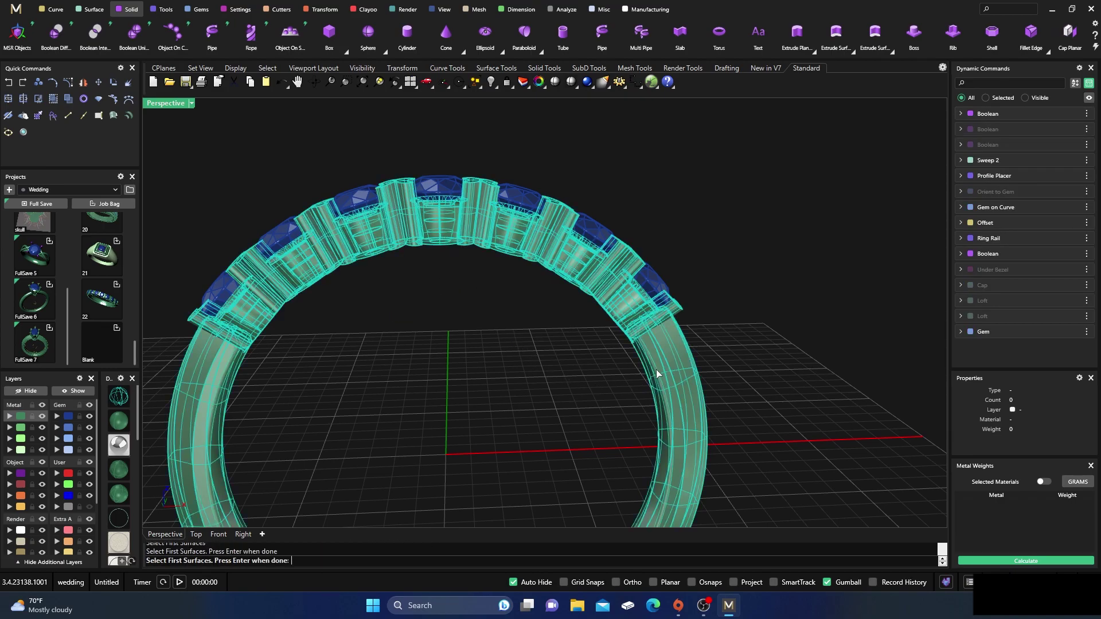
key("Return")
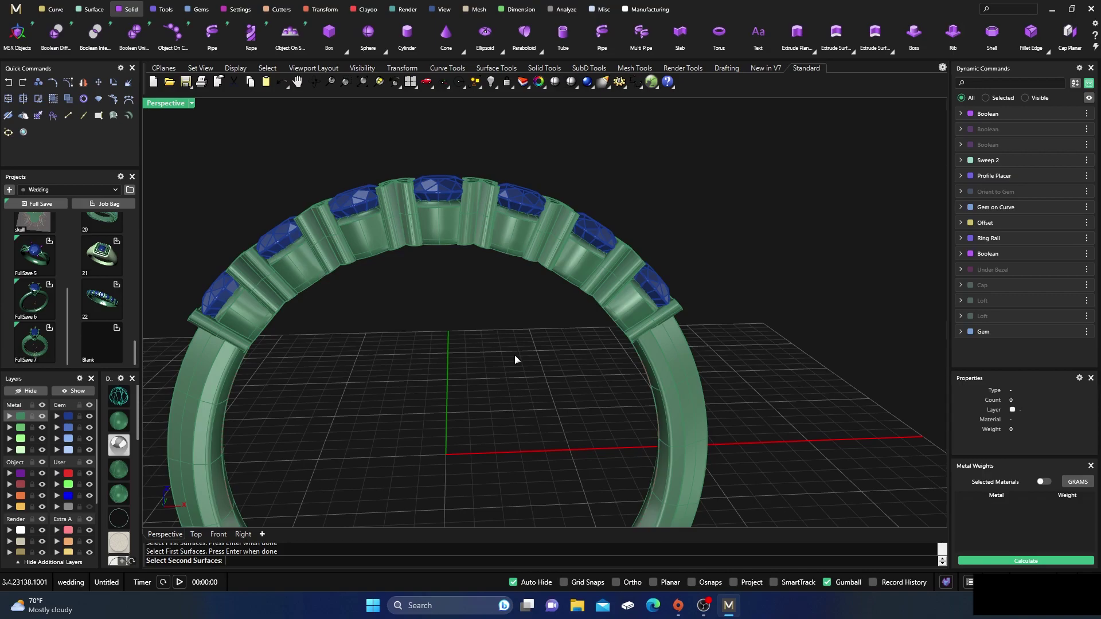
mouse_move(515, 360)
right_mouse_down()
mouse_move(487, 393)
mouse_move(499, 366)
right_mouse_up()
key("Return")
- Boolean union the joined row of seven settings with the swept ring shank
key("Return")
left_click(444, 247)
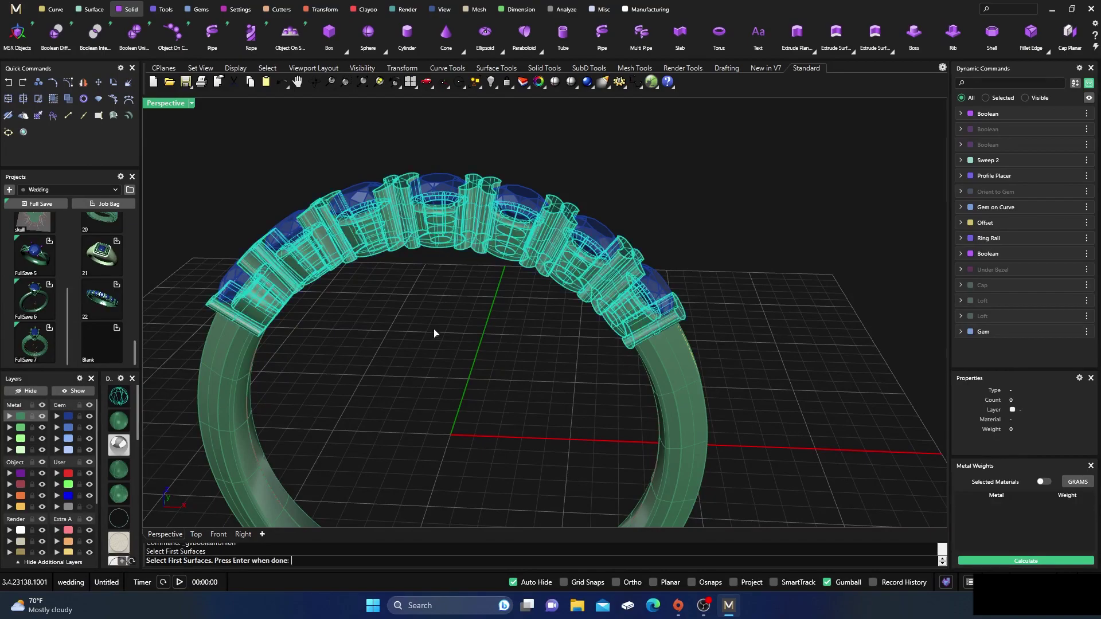
key("Return")
left_click(656, 373)
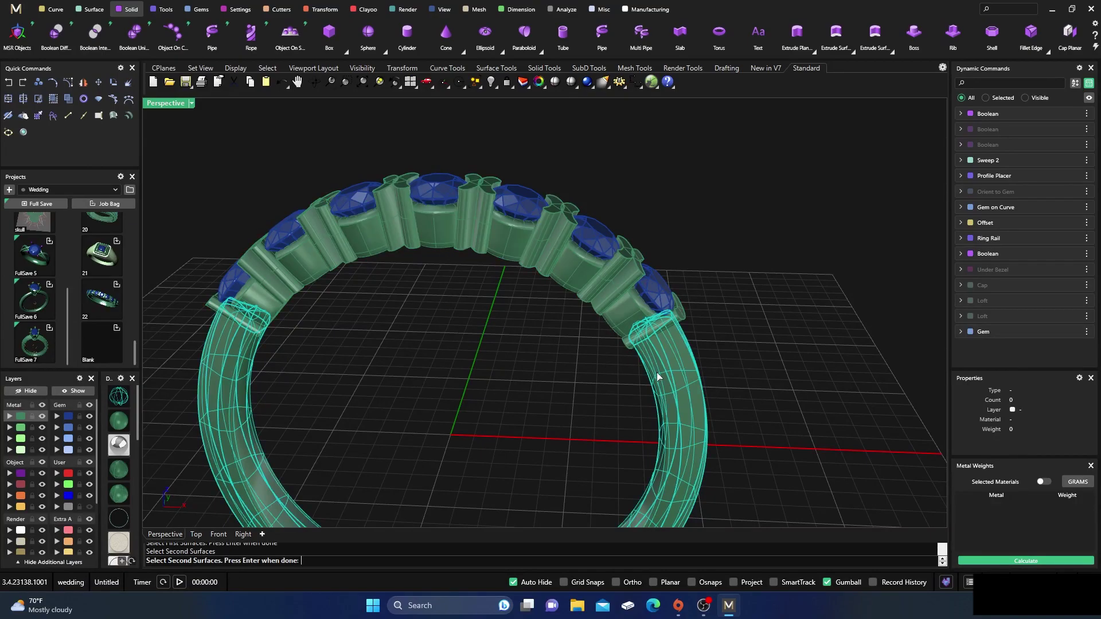
key("Return")
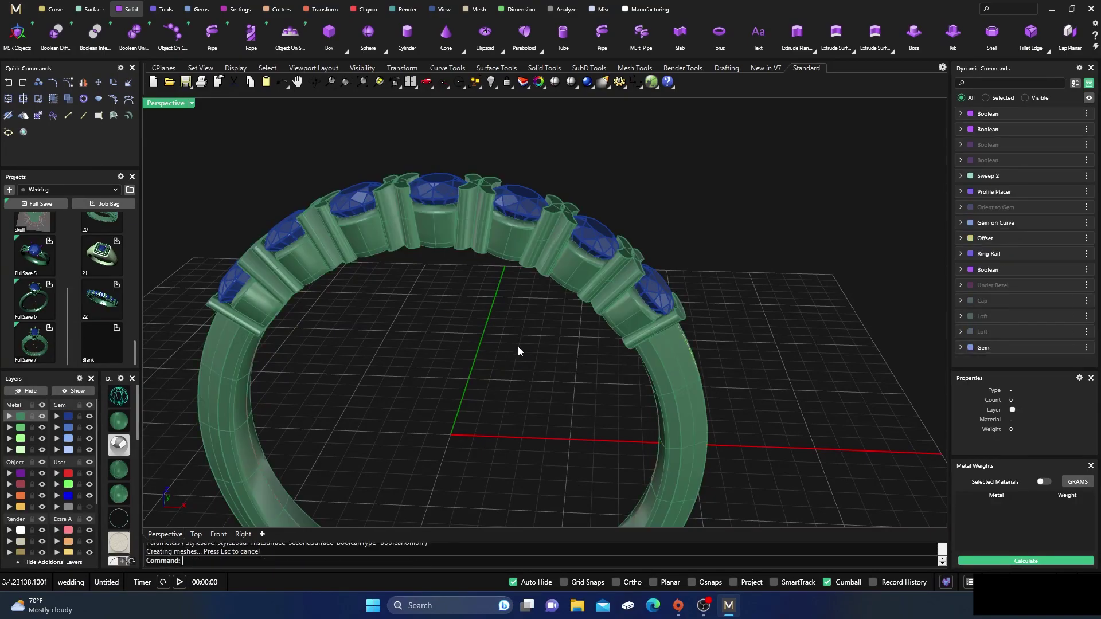
- Hide the unioned ring, show all hidden objects, and hide only the original gem and its setting at the origin
left_click(629, 368)
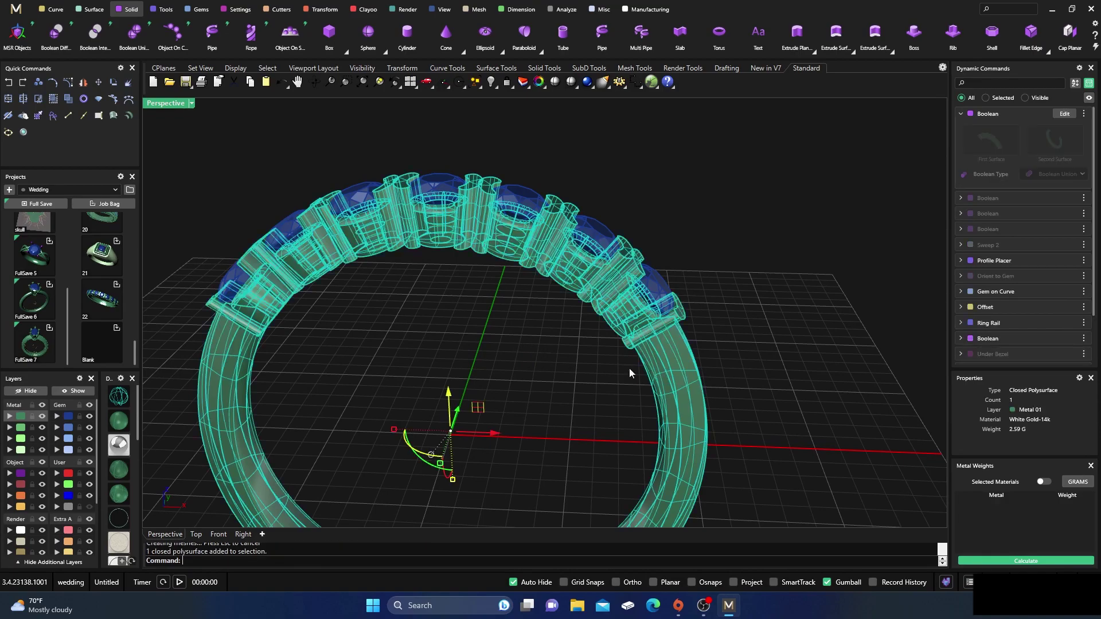
left_click(27, 390)
left_click(73, 391)
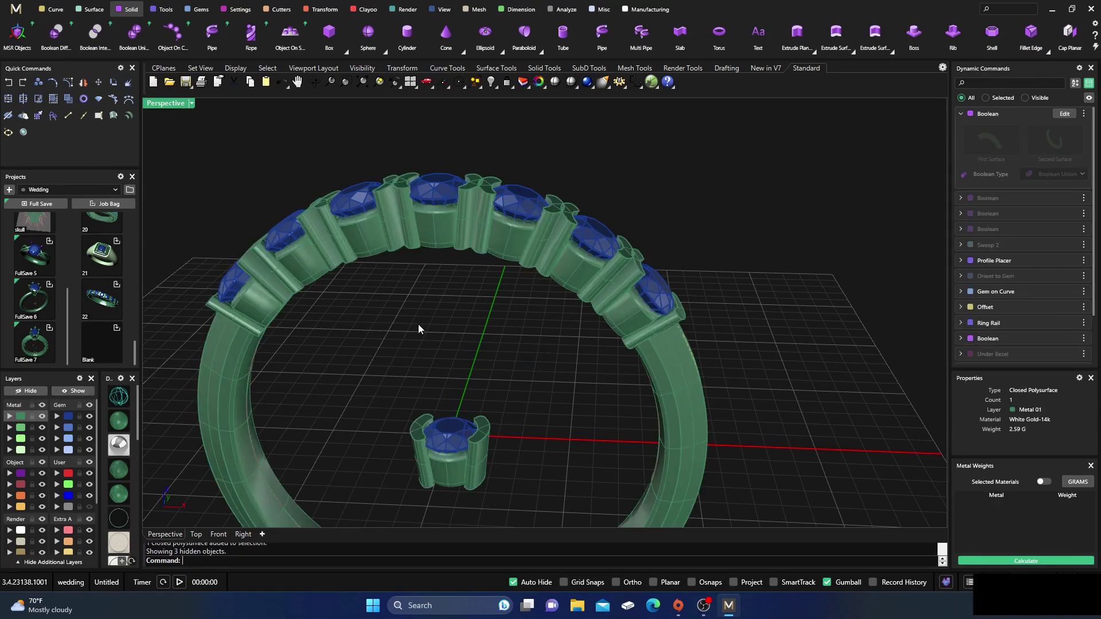
left_click_drag(383, 388, 488, 501)
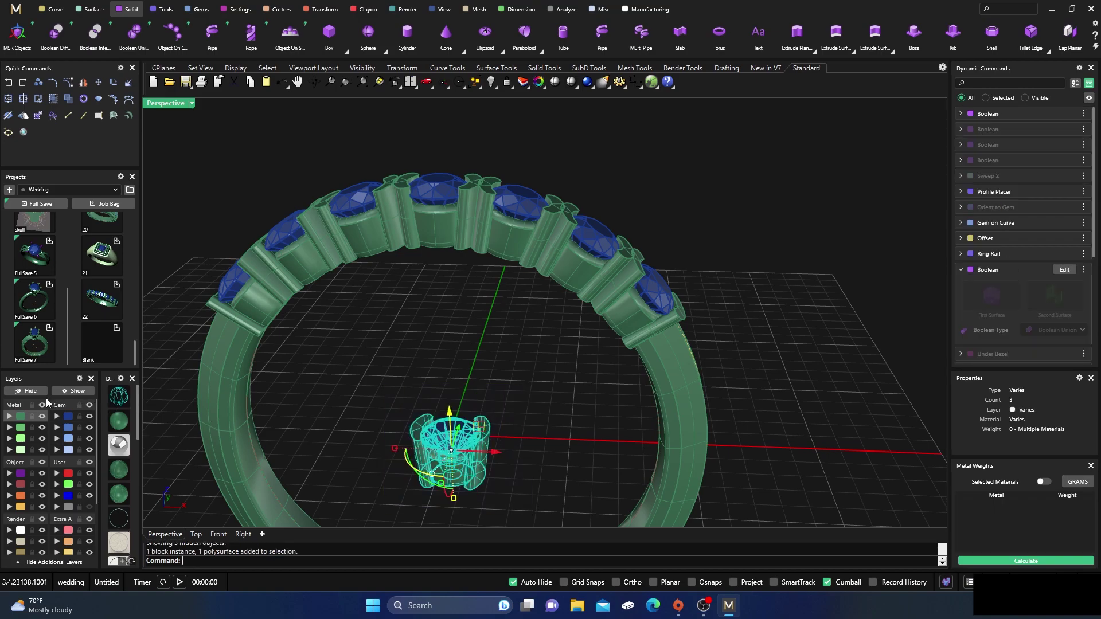
left_click(26, 390)
- Select the four construction curves by their layer and move them to the User 04 layer
scroll(430, 308, "down", 5)
right_click_drag(430, 307, 227, 378)
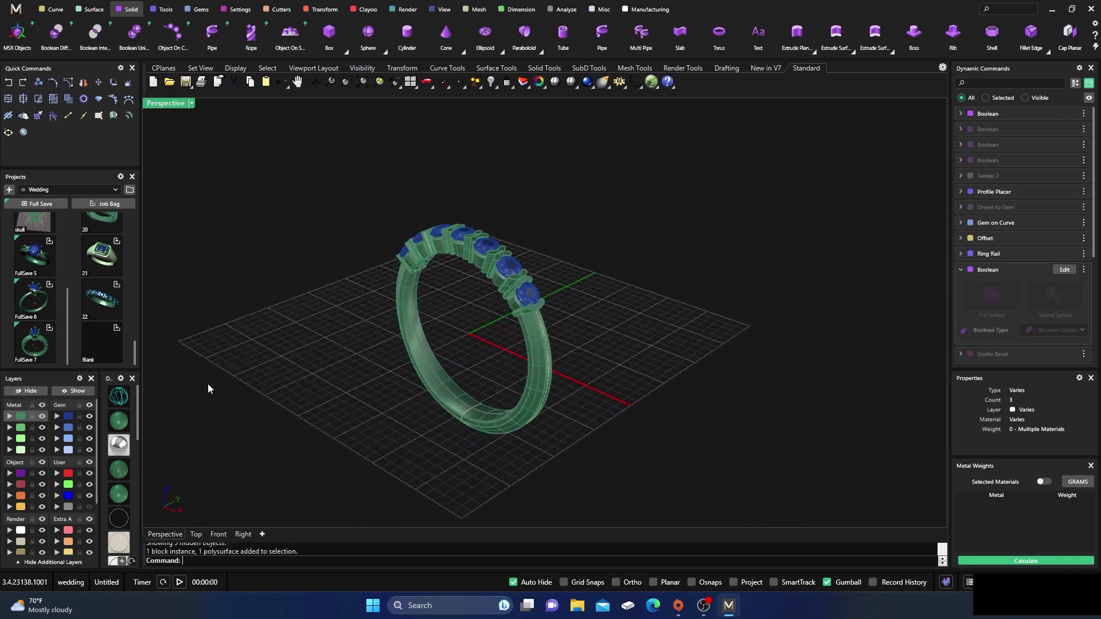
left_click(21, 507)
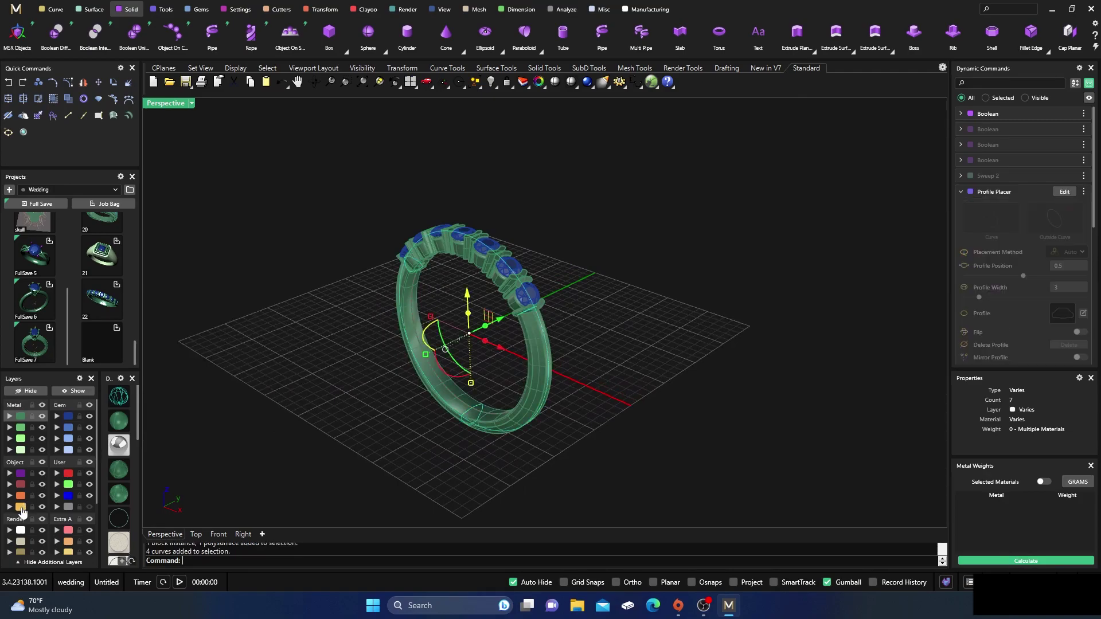
left_click(51, 507)
- Select the unioned ring to check that its metal is one closed solid, and clear the selection
right_click_drag(515, 352, 561, 304)
scroll(492, 364, "up", 5)
left_click(563, 351)
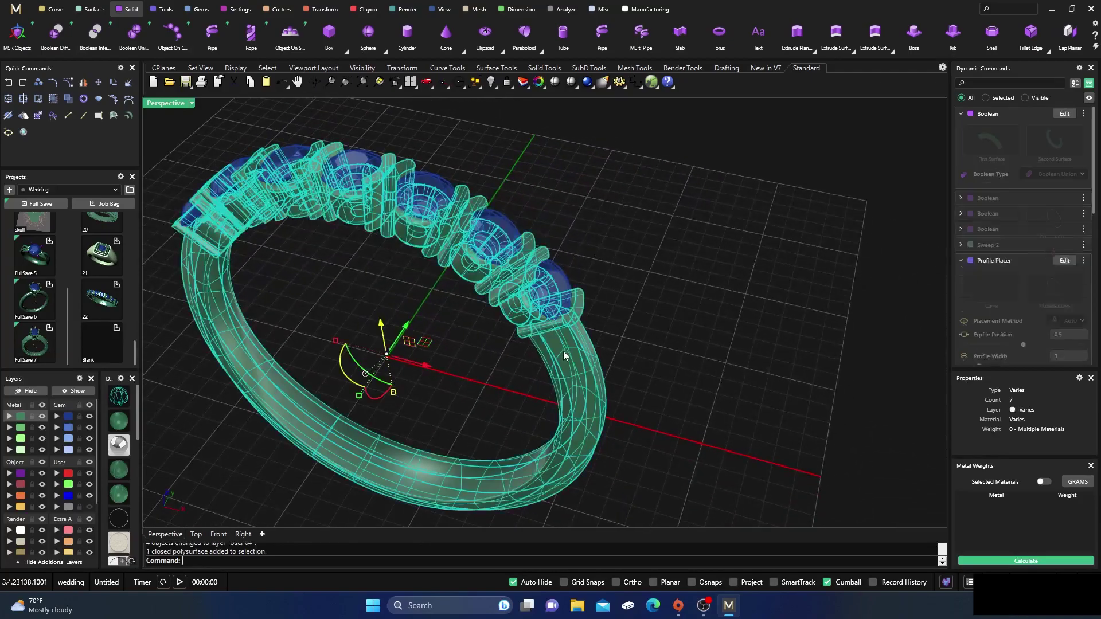
left_click(665, 359)
left_click(560, 359)
left_click(731, 347)
- Preview the ring in the rendered display style with white metal and clear gems
scroll(672, 319, "down", 3)
right_click_drag(672, 316, 233, 421)
left_click(129, 446)
right_click_drag(295, 347, 316, 383)
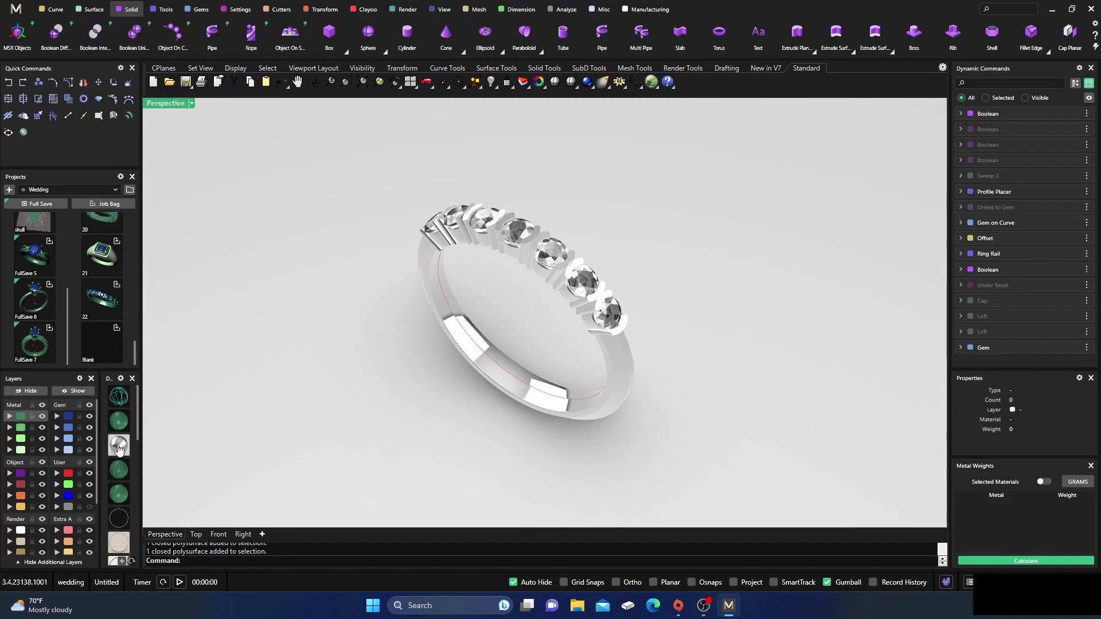
- Switch the viewport to the smooth green metal and blue gem display style and inspect the stone row up close
scroll(119, 482, "down", 5)
scroll(117, 513, "down", 2)
left_click(119, 528)
mouse_move(349, 335)
right_mouse_down()
mouse_move(368, 394)
mouse_move(522, 292)
right_mouse_up()
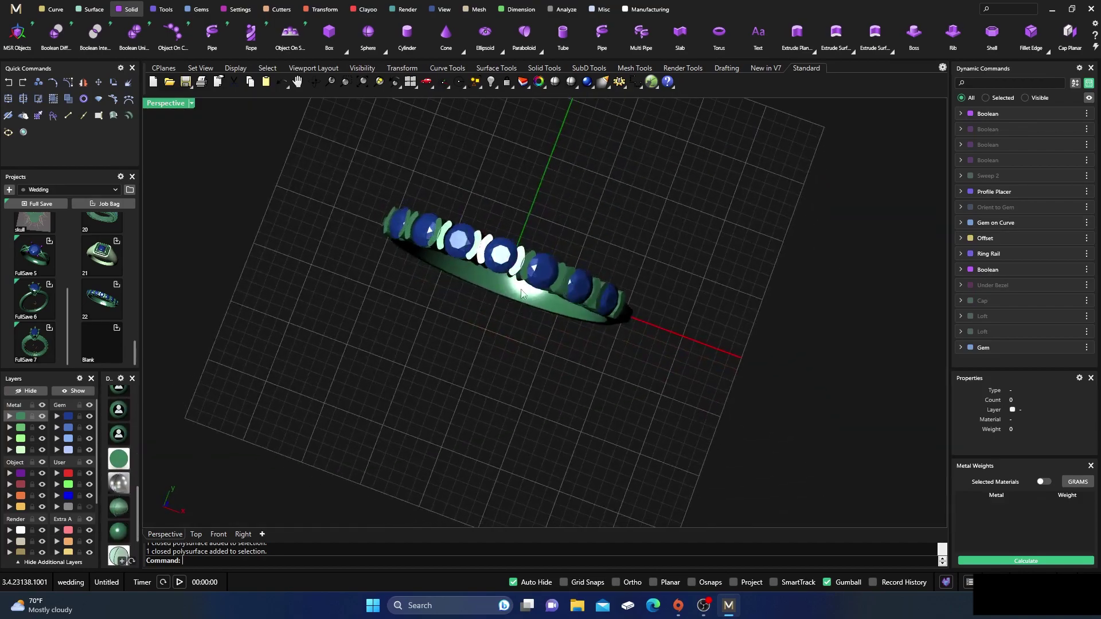
scroll(522, 265, "up", 3)
right_click_drag(507, 378, 527, 194)
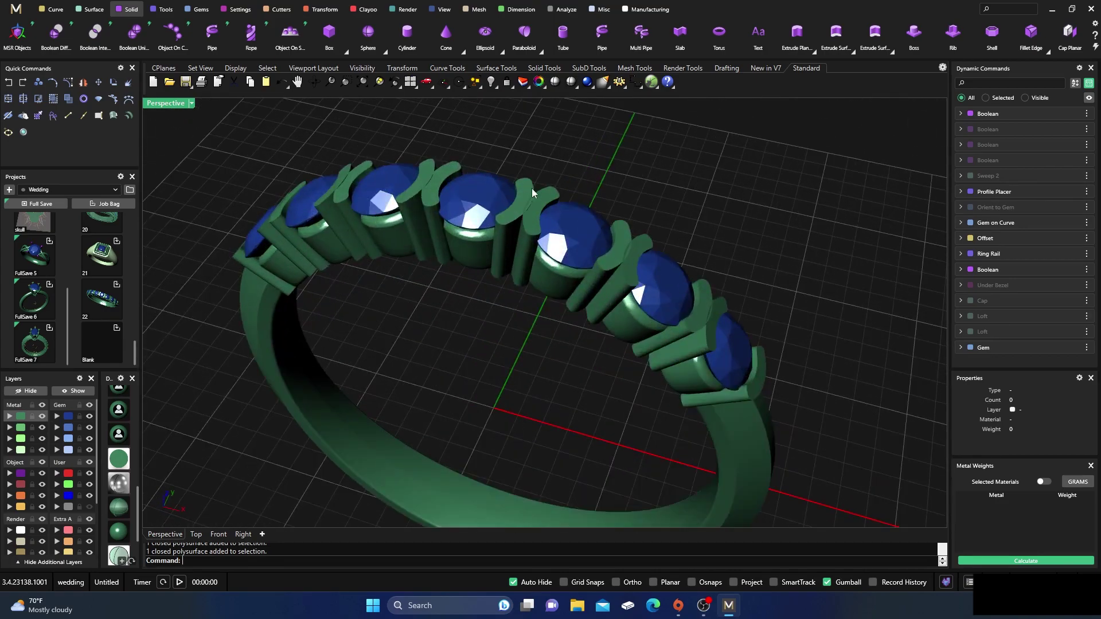
- Generate a Tech Report for the ring, review its stone and metal summary, and close it
scroll(476, 257, "down", 5)
right_click_drag(492, 252, 490, 296)
scroll(490, 296, "down", 3)
left_click_drag(331, 204, 630, 413)
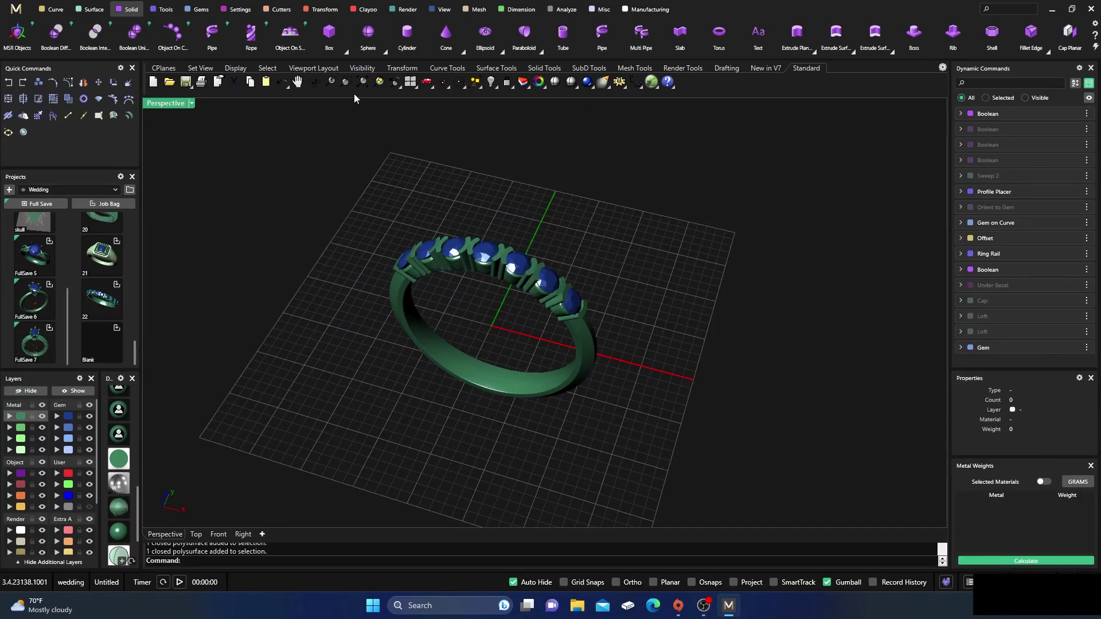
left_click(165, 9)
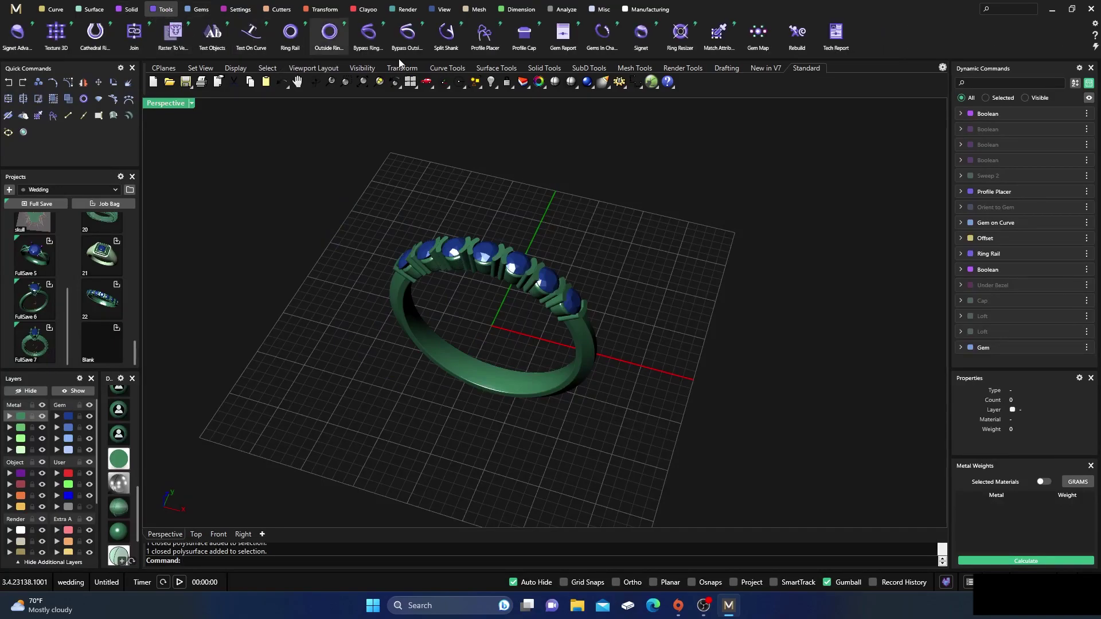
left_click(834, 37)
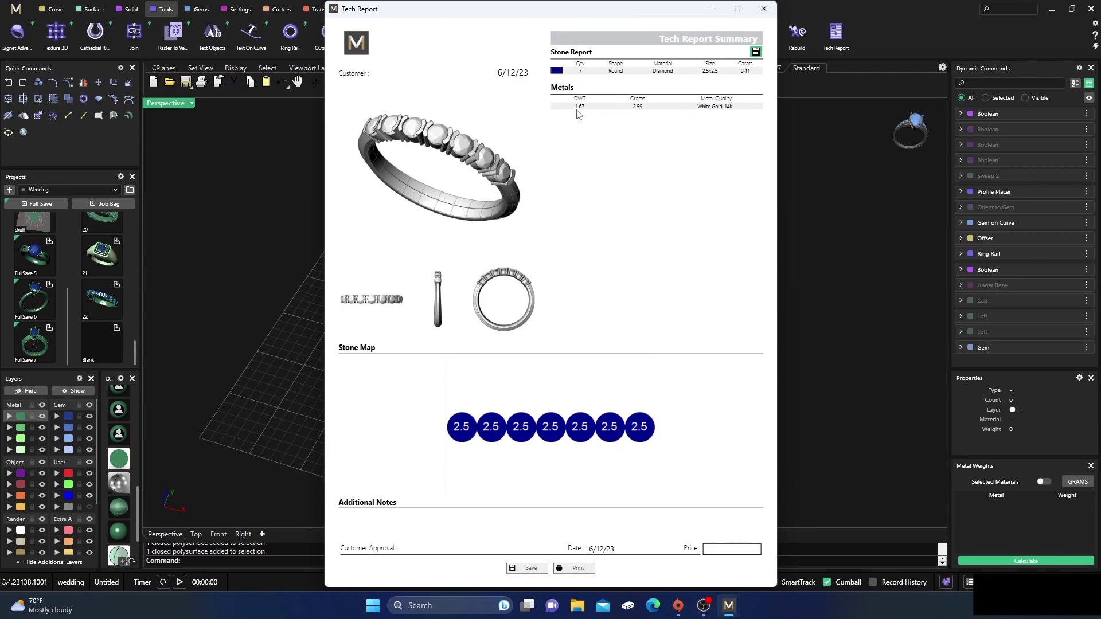
left_click(763, 9)
right_click_drag(580, 256, 584, 282)
scroll(585, 282, "up", 2)
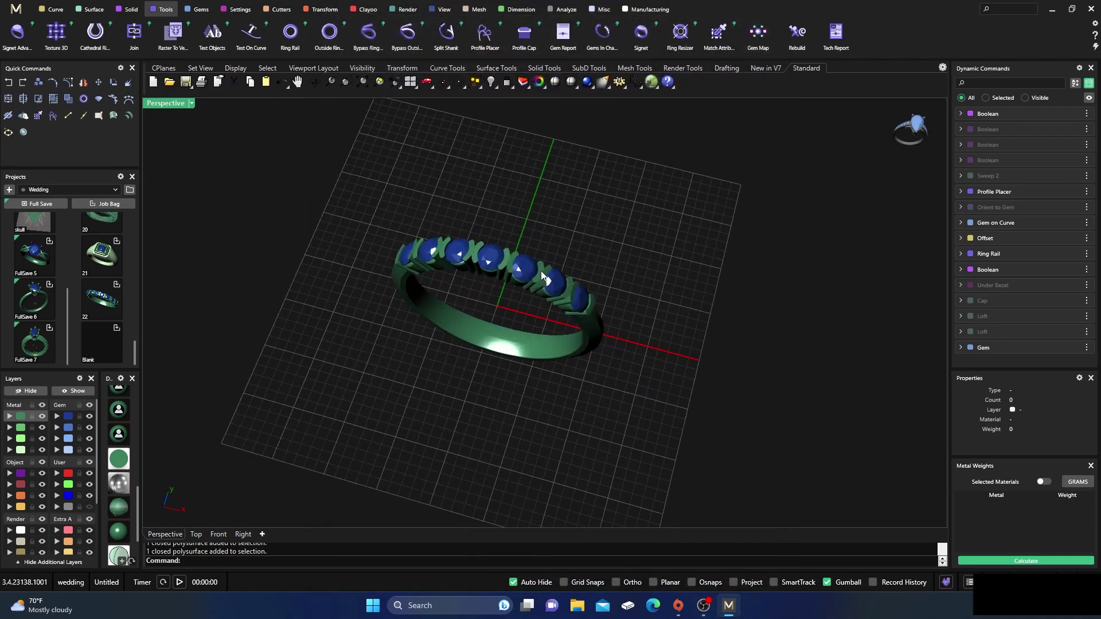
scroll(512, 300, "up", 4)
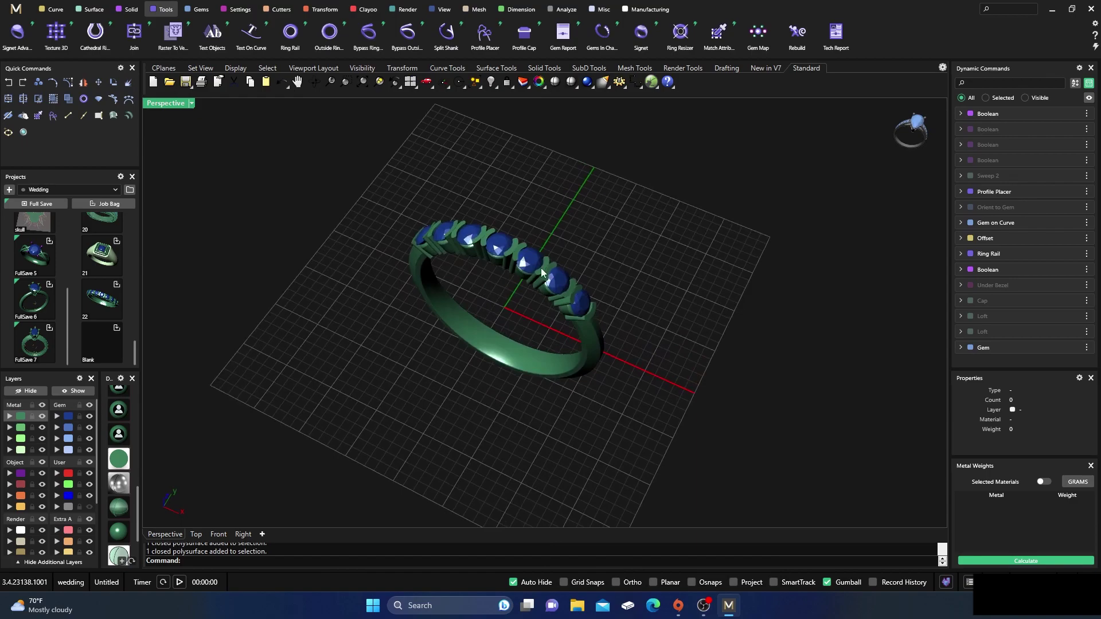
right_click_drag(494, 320, 507, 296)
scroll(453, 313, "down", 3)
scroll(498, 338, "up", 2)
scroll(495, 298, "up", 1)
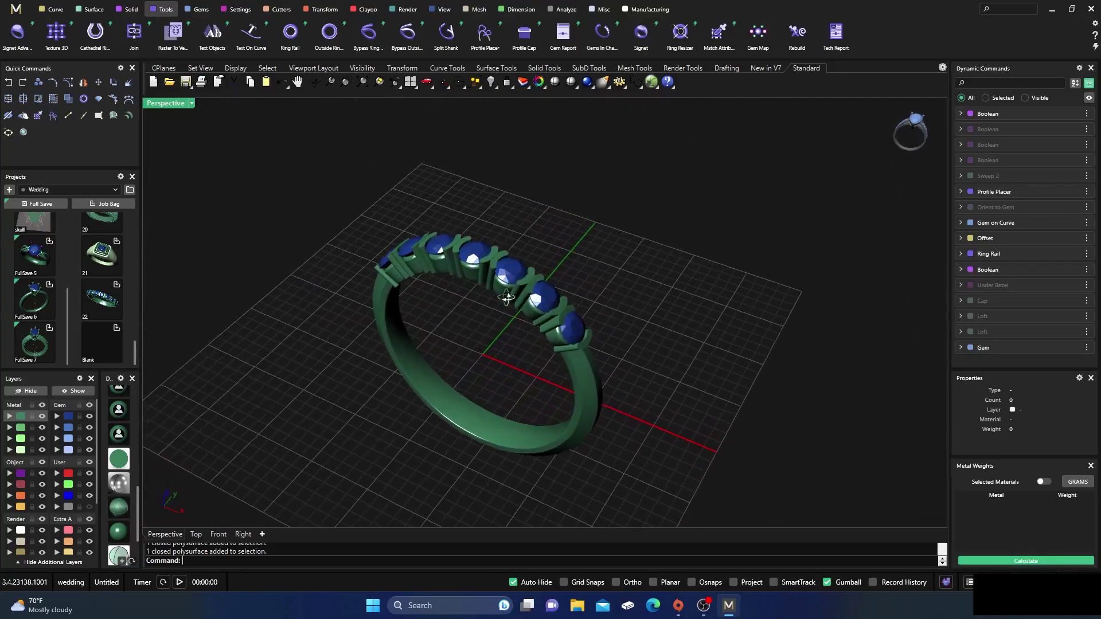